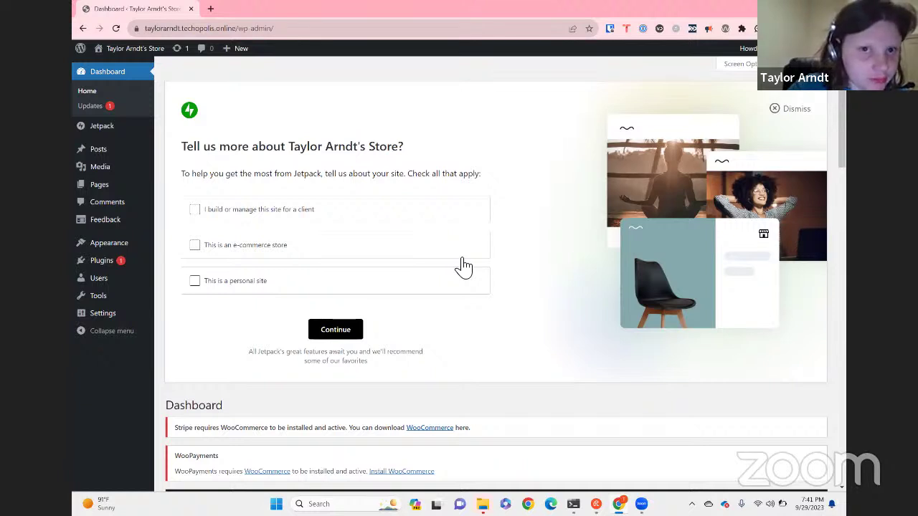
- Open the page for adding new plugins from the links list of the WordPress admin dashboard
key(insert+F7)
key(Down)
key(Down)
key(Down)
key(Down)
key(Down)
key(Down)
key(Down)
key(Down)
key(Down)
key(Down)
key(Down)
key(Down)
key(Down)
key(Down)
key(Down)
key(Down)
key(Down)
key(Down)
key(Down)
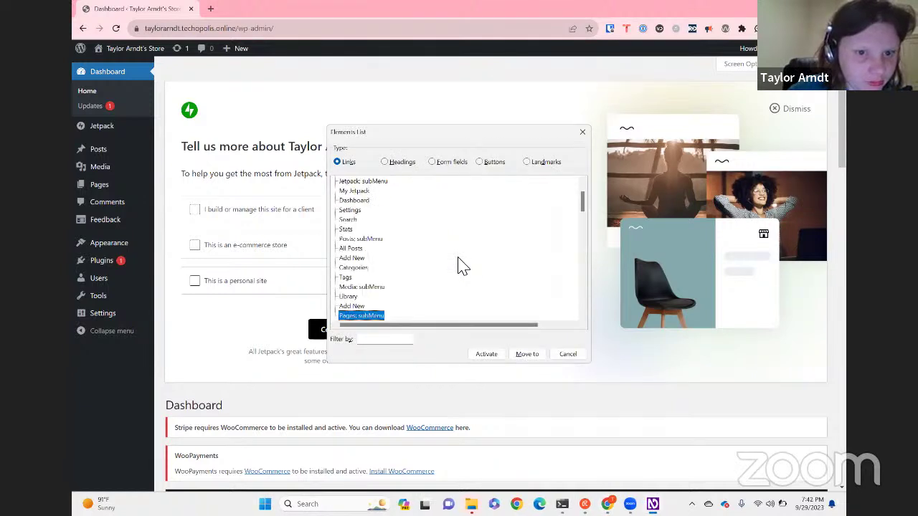
key(Return)
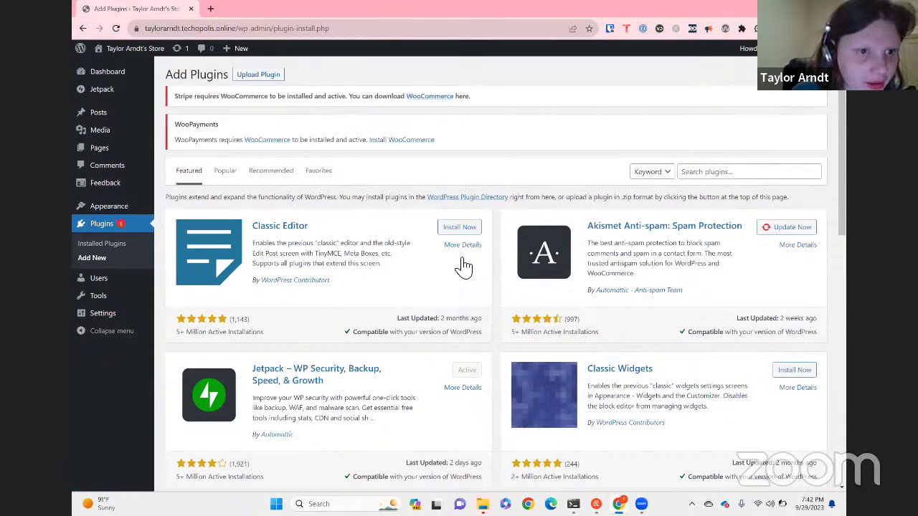
- Show the upload form for installing a plugin from a .zip file
key(Tab)
key(h)
key(Tab)
key(Return)
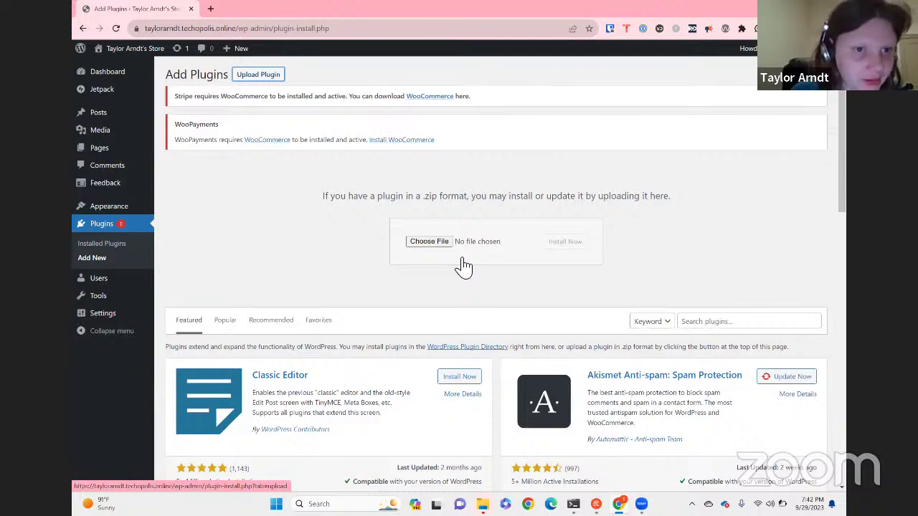
- Browse for the plugin file in the Software folder under Shared drives on Google Drive (G:)
key(Tab)
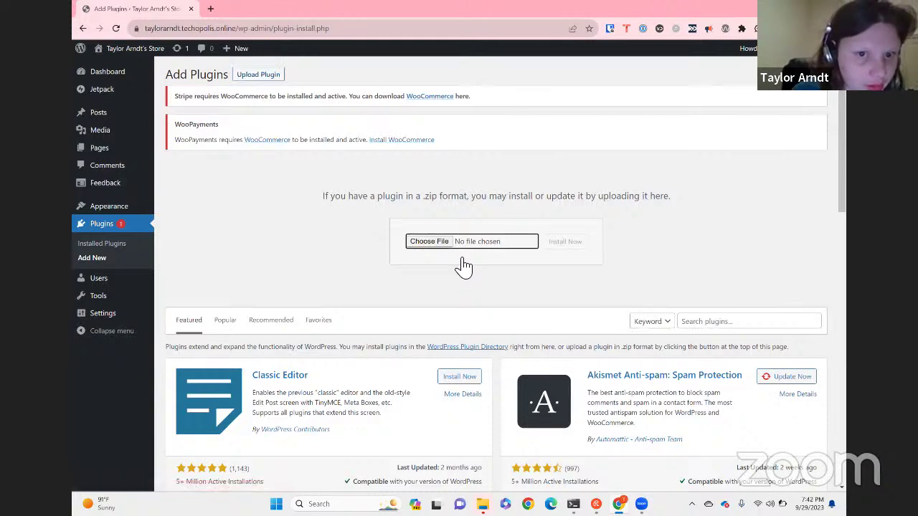
key(Return)
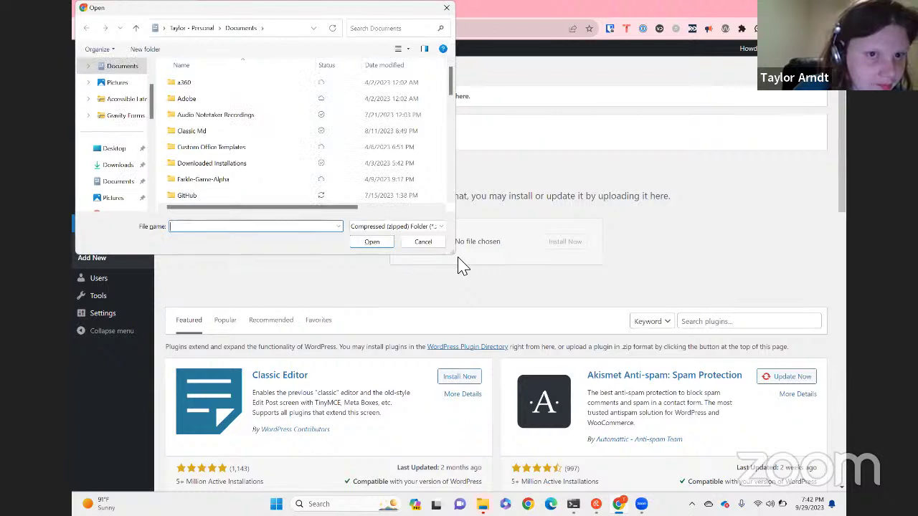
key(alt+d)
text(d:)
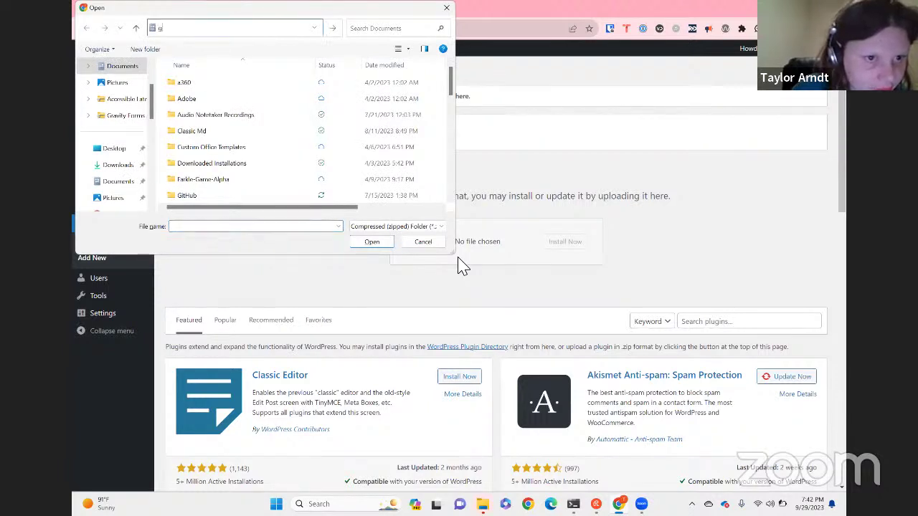
key(Return)
key(Return)
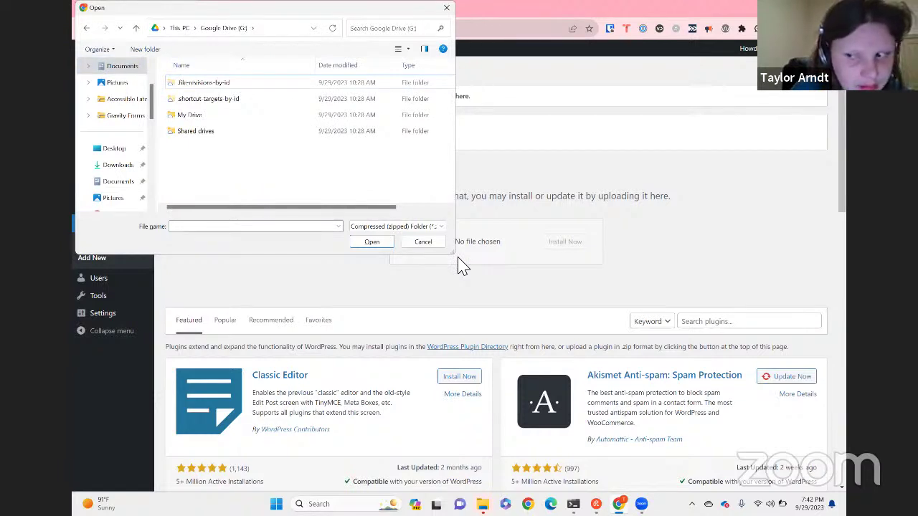
key(s)
key(Return)
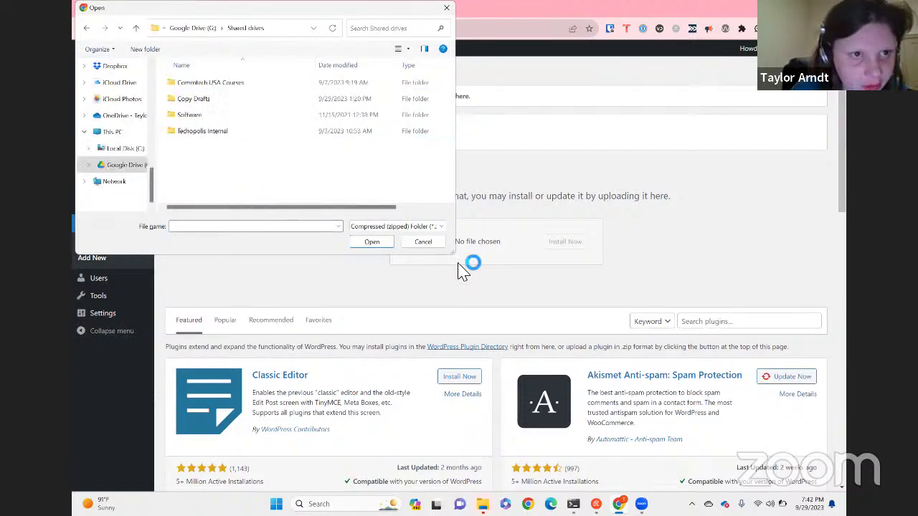
key(s)
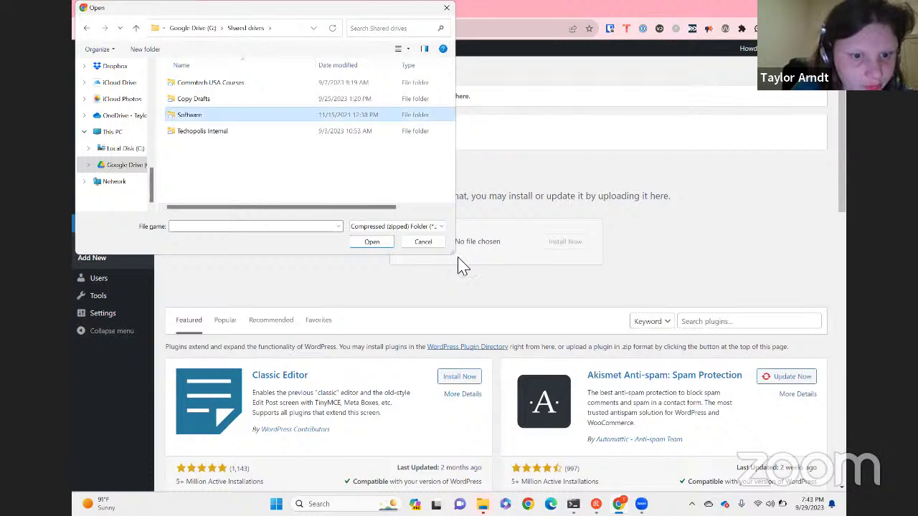
key(Return)
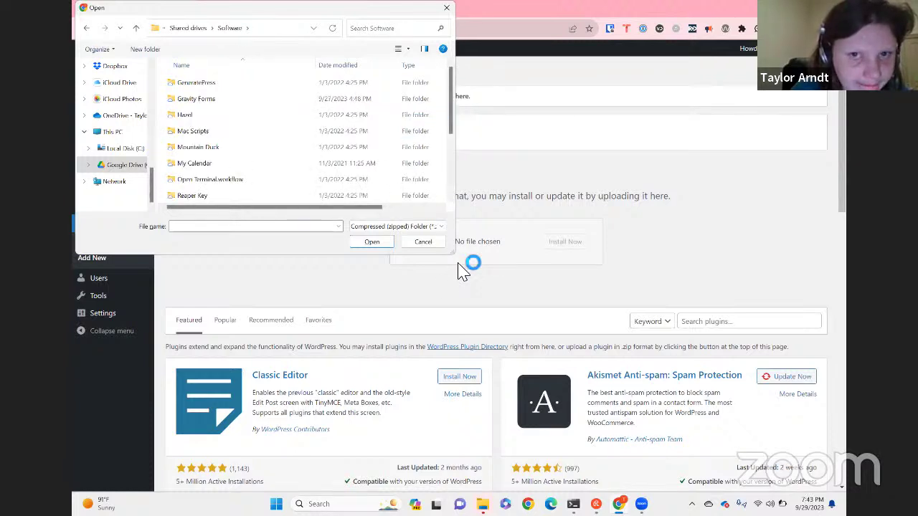
- Choose gravityforms_2.7.13.zip from the Gravity Forms folder as the plugin file to upload
key(g)
key(r)
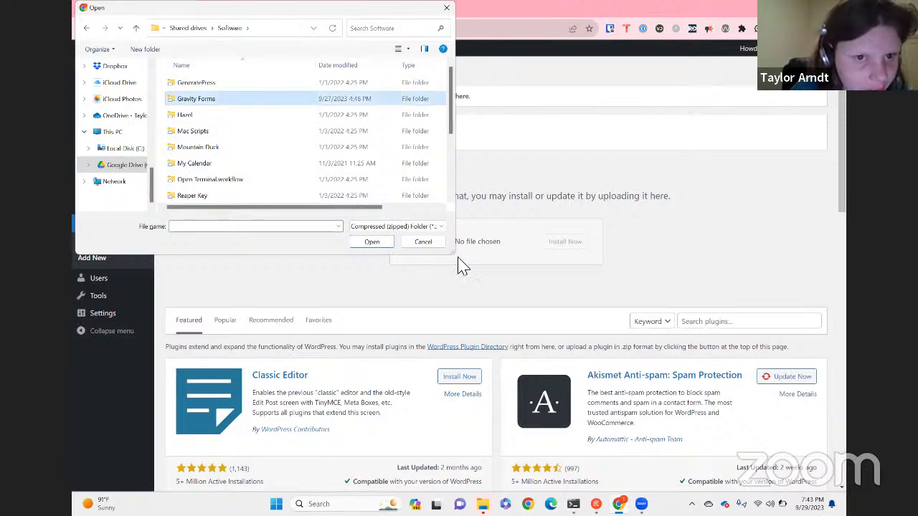
key(Return)
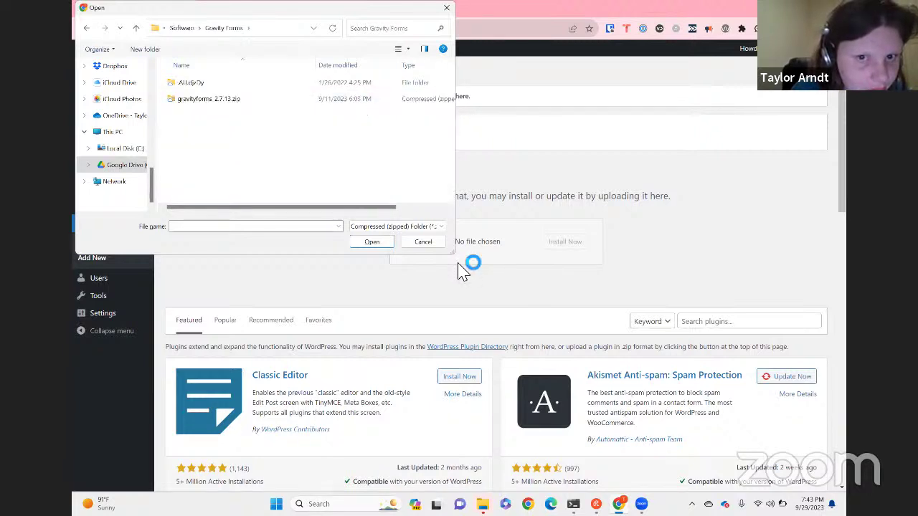
key(g)
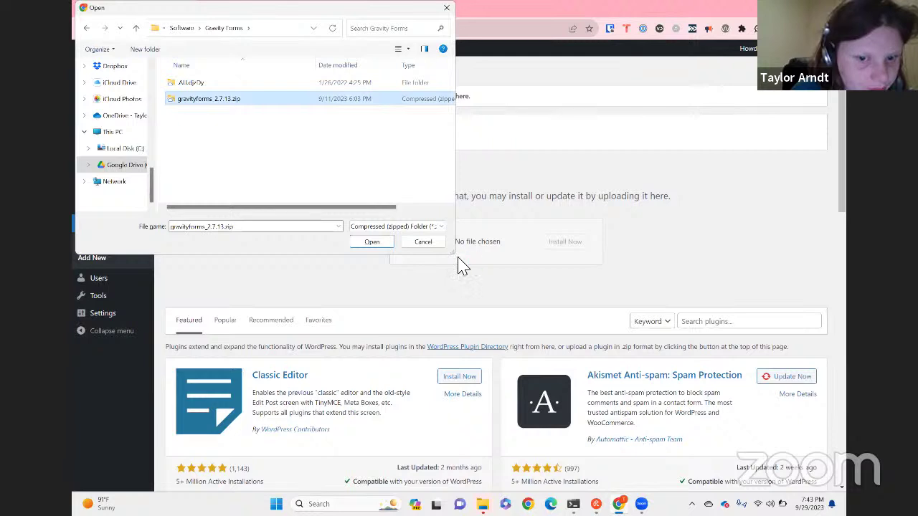
key(Return)
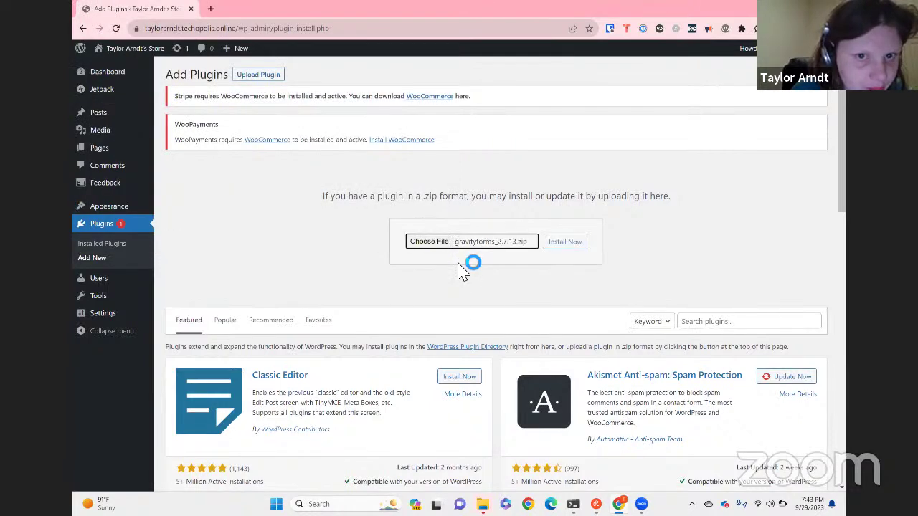
- Install the plugin from the chosen zip file and activate it
key(Tab)
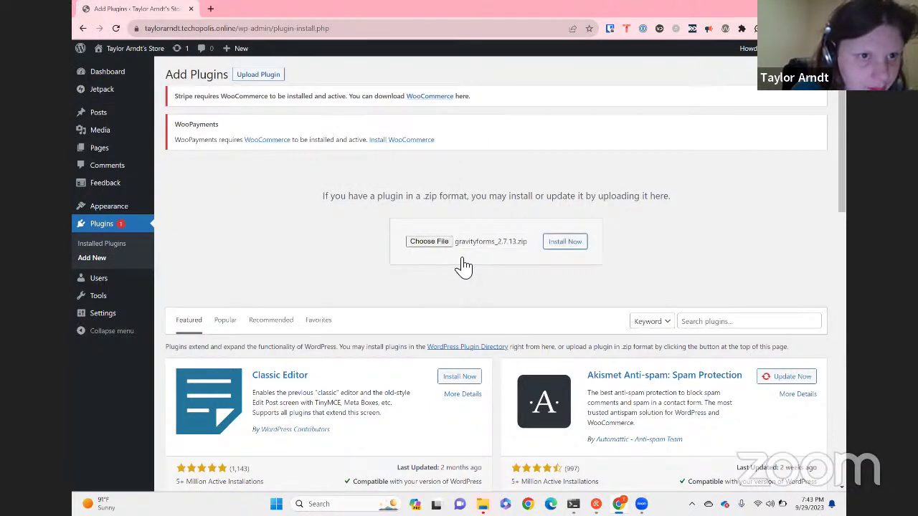
key(Return)
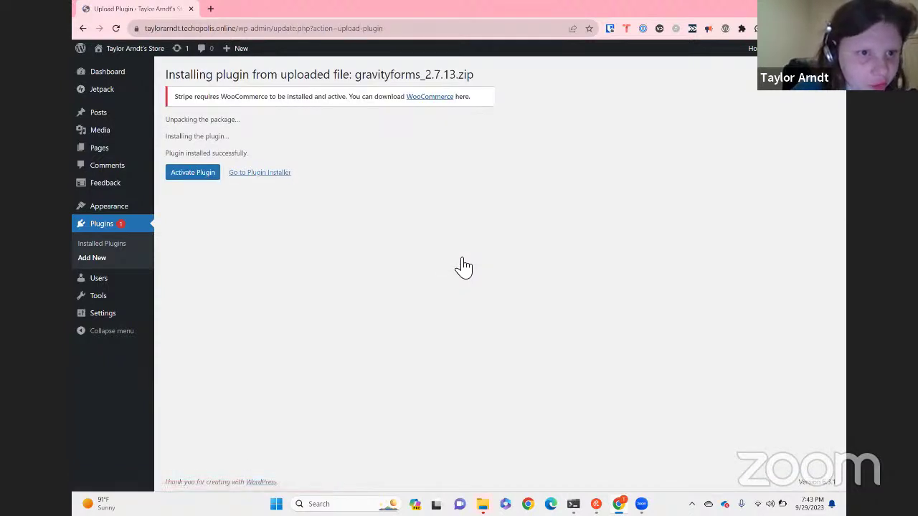
key(Tab)
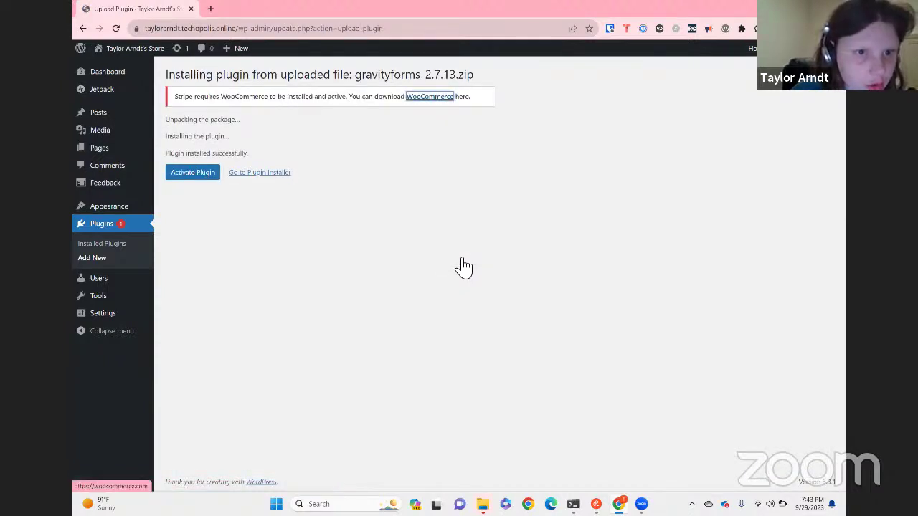
key(Tab)
key(Return)
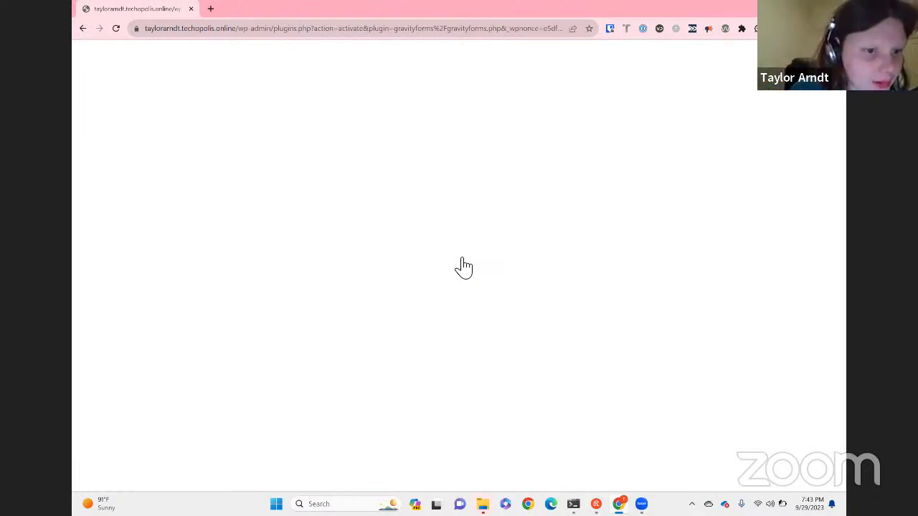
- Try to reload the blank plugin activation page from its current address
key(Tab)
key(Tab)
key(Tab)
key(Tab)
key(Tab)
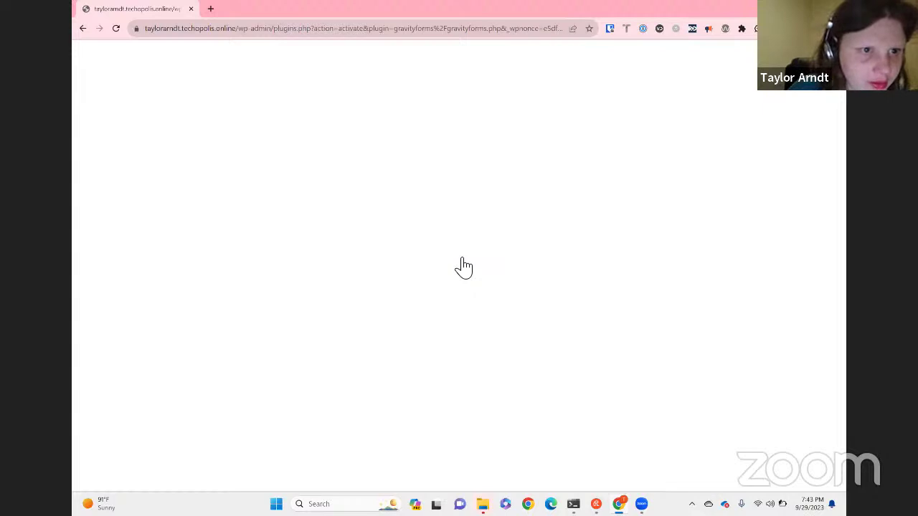
key(ctrl+l)
key(End)
key(Return)
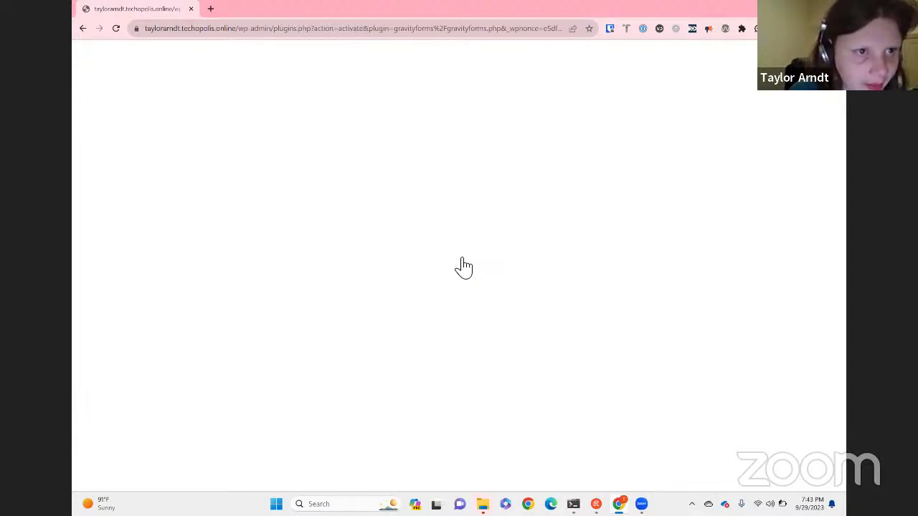
- Remove everything after "plugins.php?" from the page address and load the installed plugins page
key(ctrl+l)
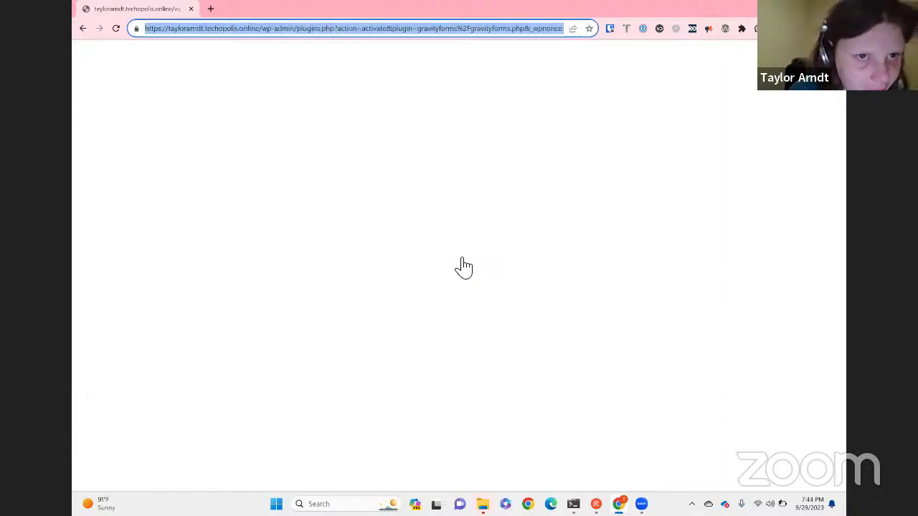
key(ctrl+Right)
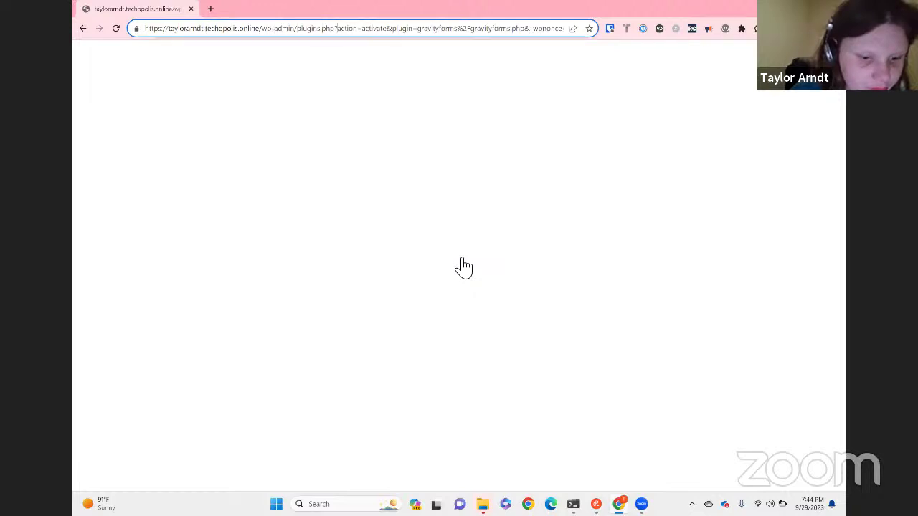
key(ctrl+shift+Right)
key(ctrl+shift+Right)
key(ctrl+shift+Right)
key(ctrl+shift+Right)
key(ctrl+shift+Right)
key(ctrl+shift+Right)
key(ctrl+shift+Right)
key(ctrl+shift+Right)
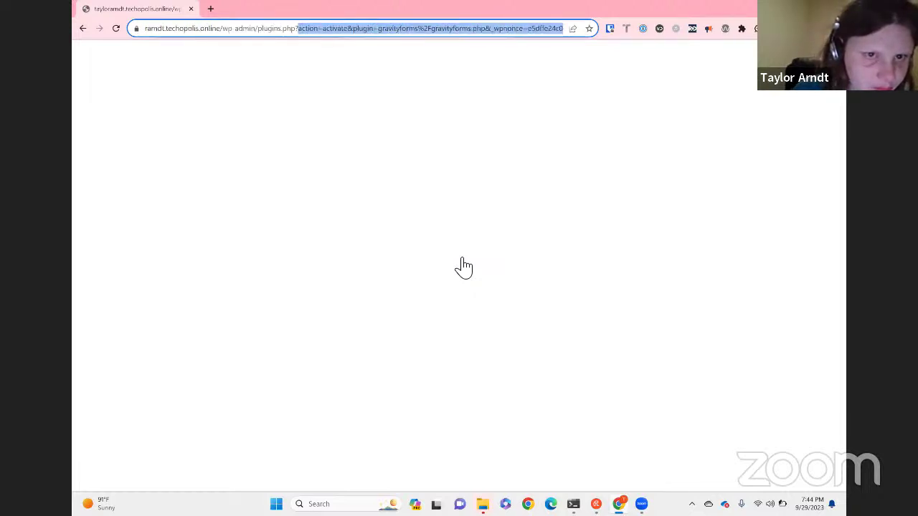
key(BackSpace)
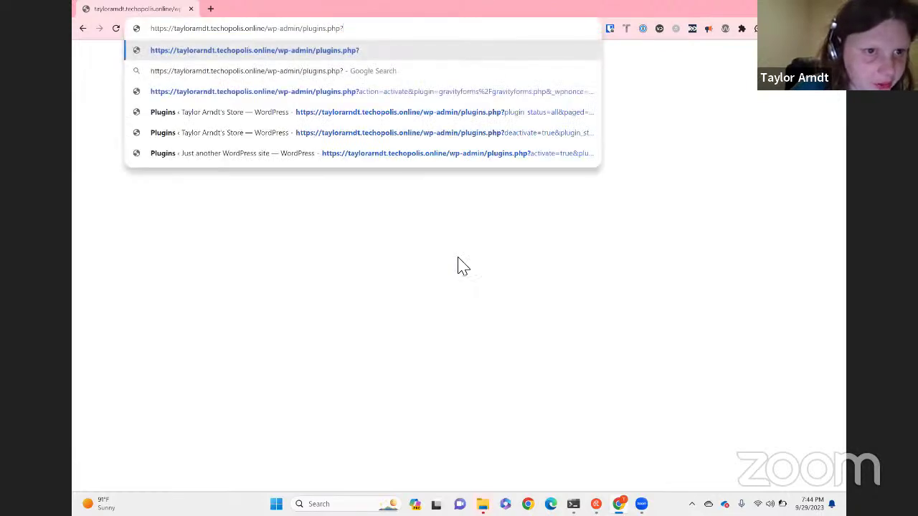
key(Return)
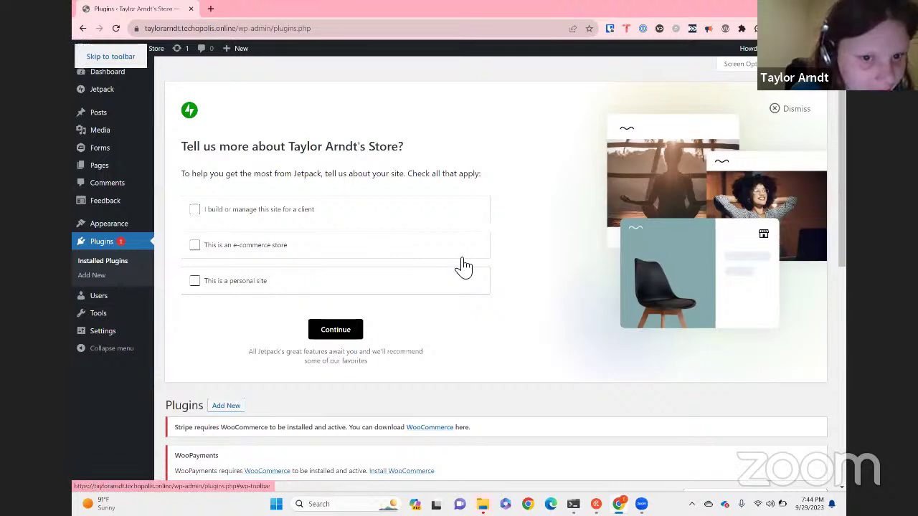
- Find Gravity Forms in the installed plugins list and open its Register link
scroll(463, 267, down, 3)
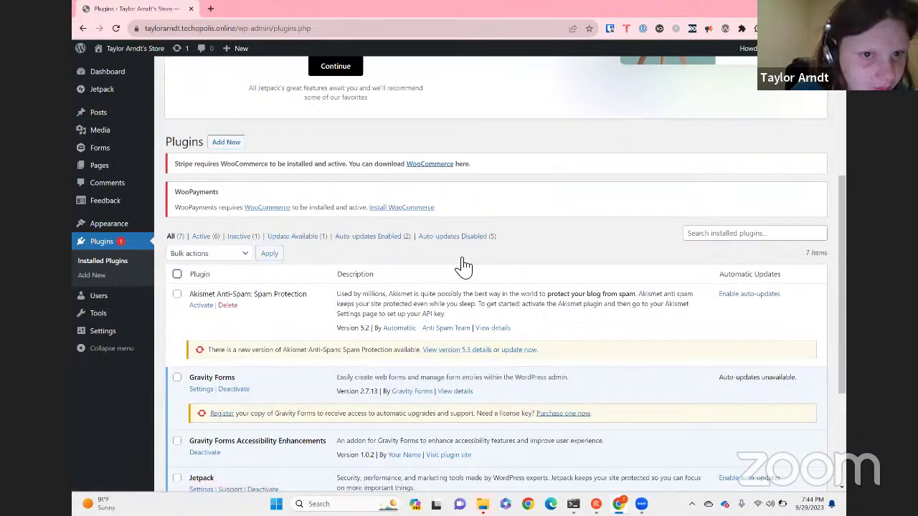
key(Tab)
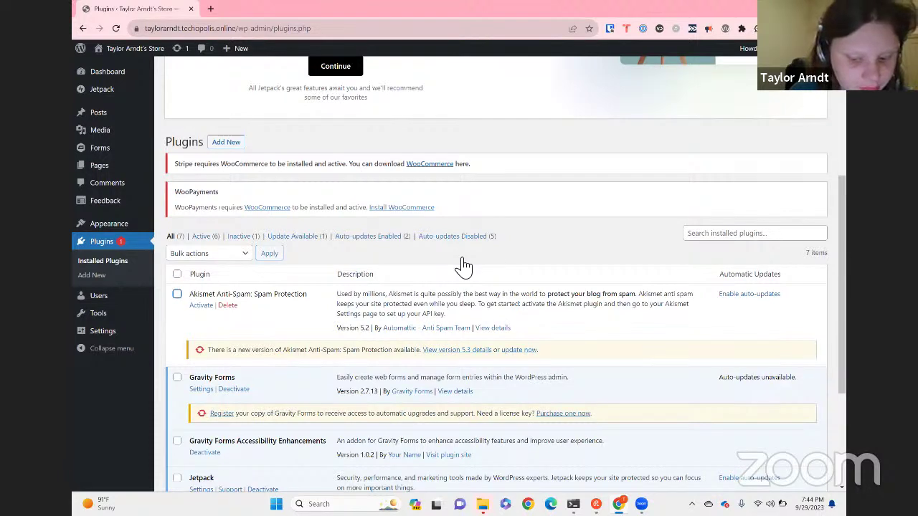
key(Tab)
key(Tab)
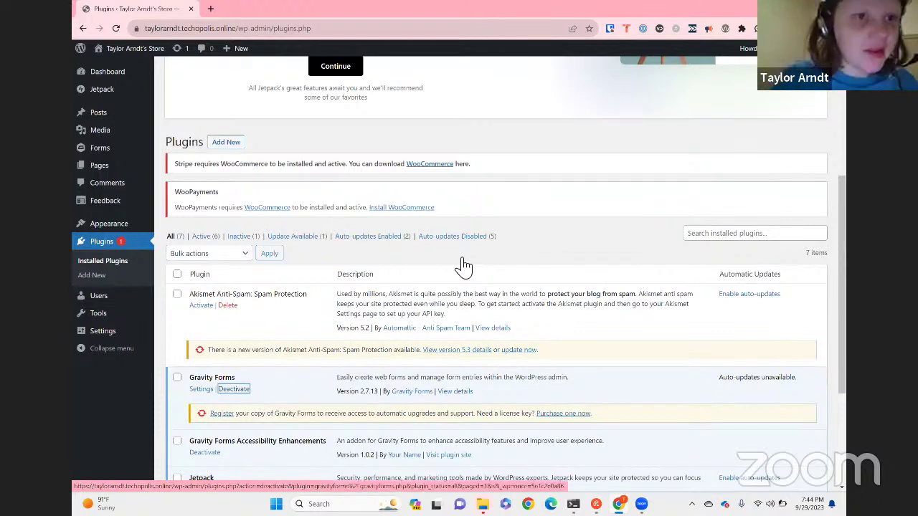
key(shift+Tab)
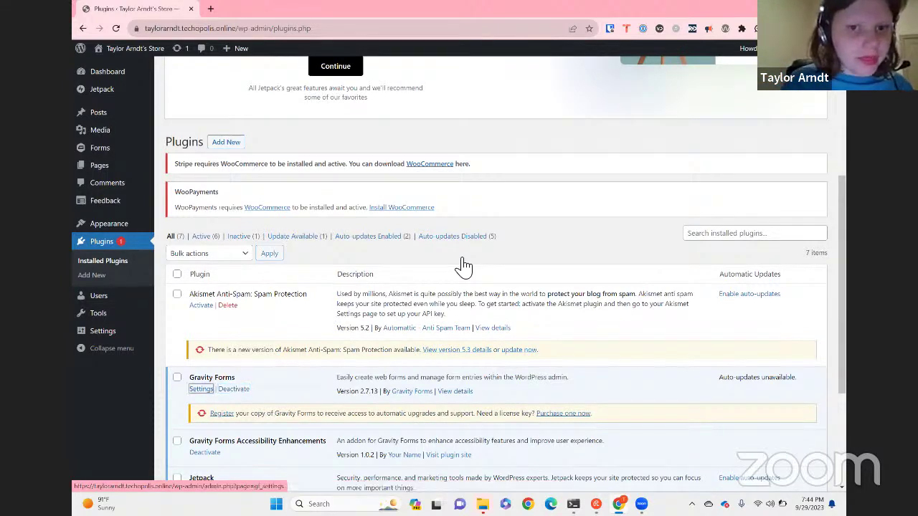
key(Tab)
key(Tab)
key(Tab)
key(Tab)
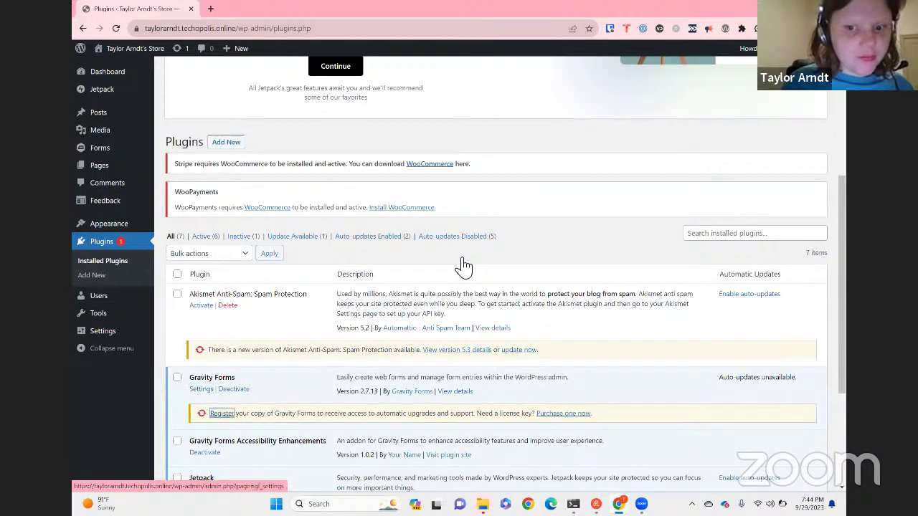
key(Return)
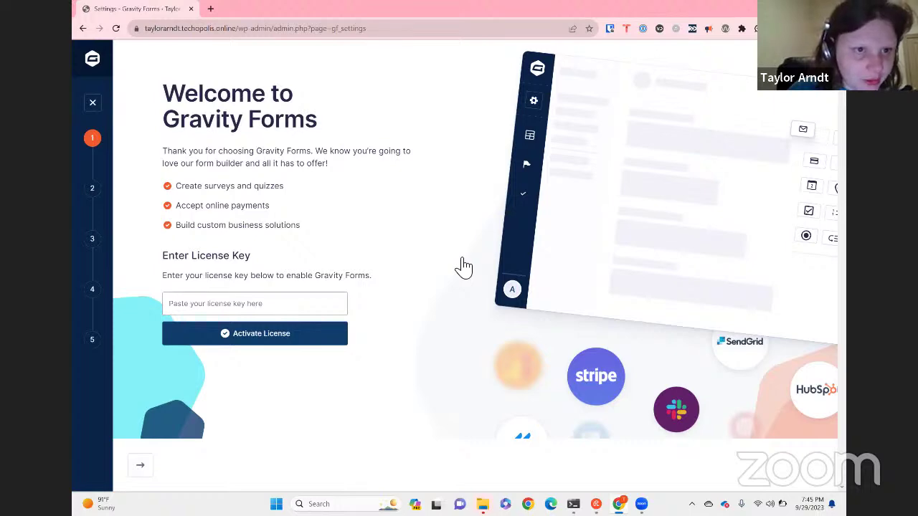
key(alt+Tab)
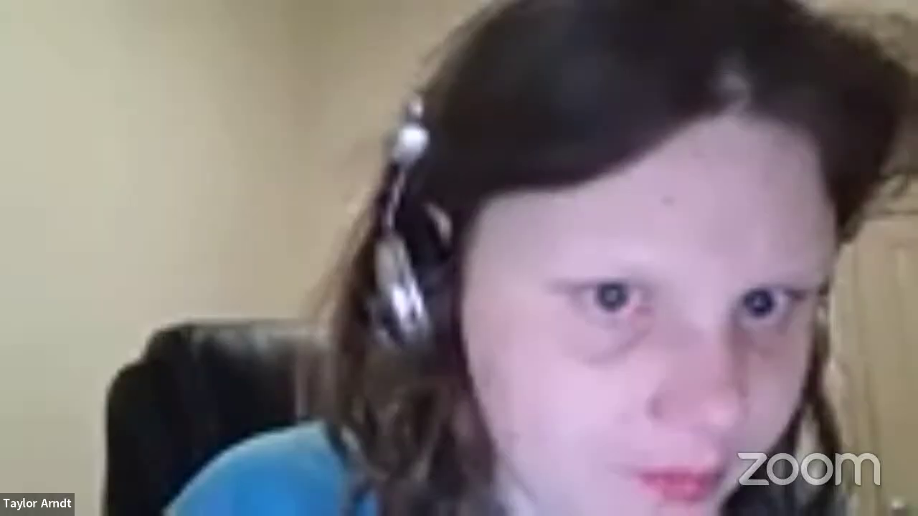
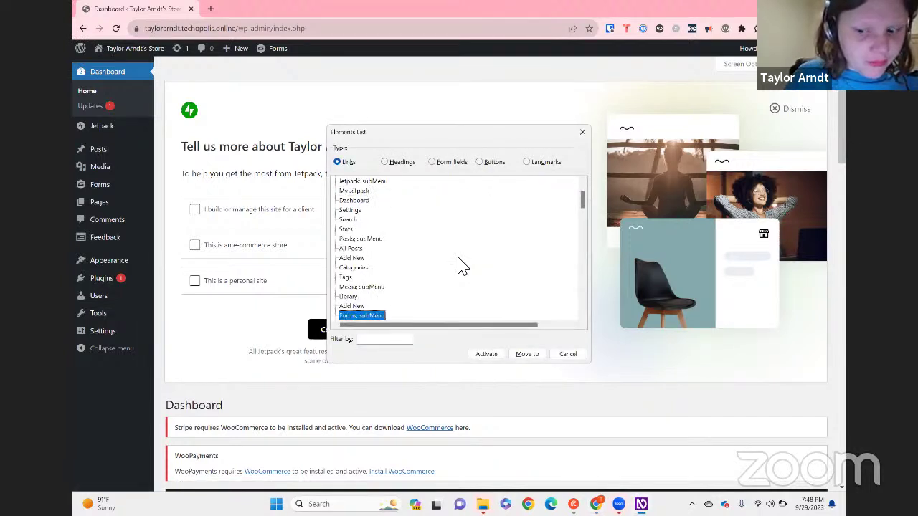
- Open the Gravity Forms forms list and start a new form from the Simple Contact Form template
key(Return)
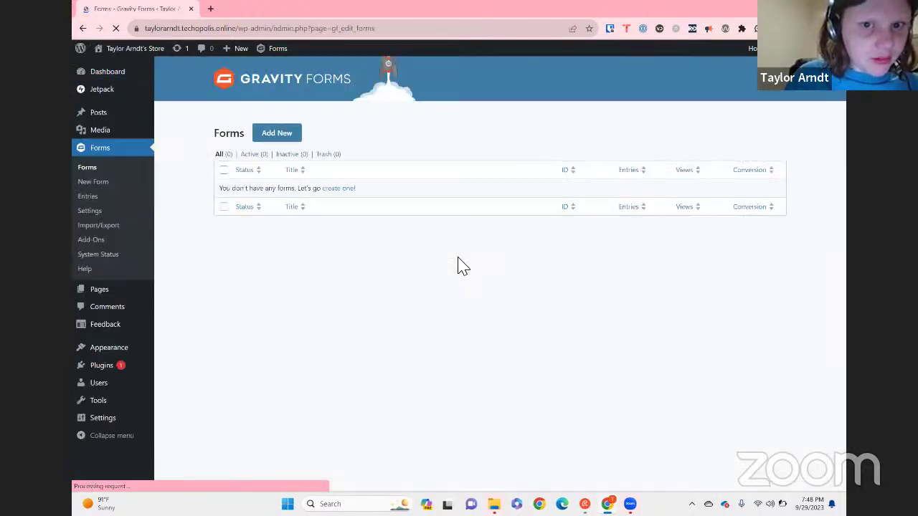
key(b)
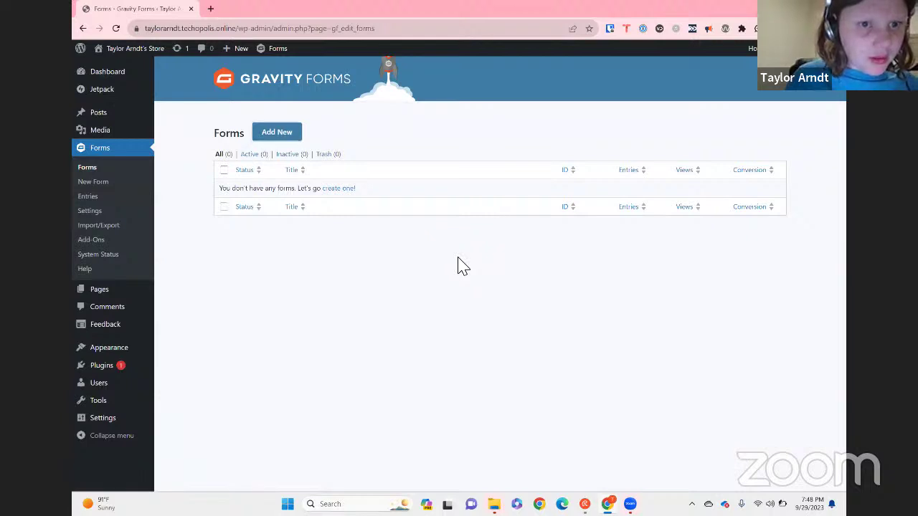
key(Return)
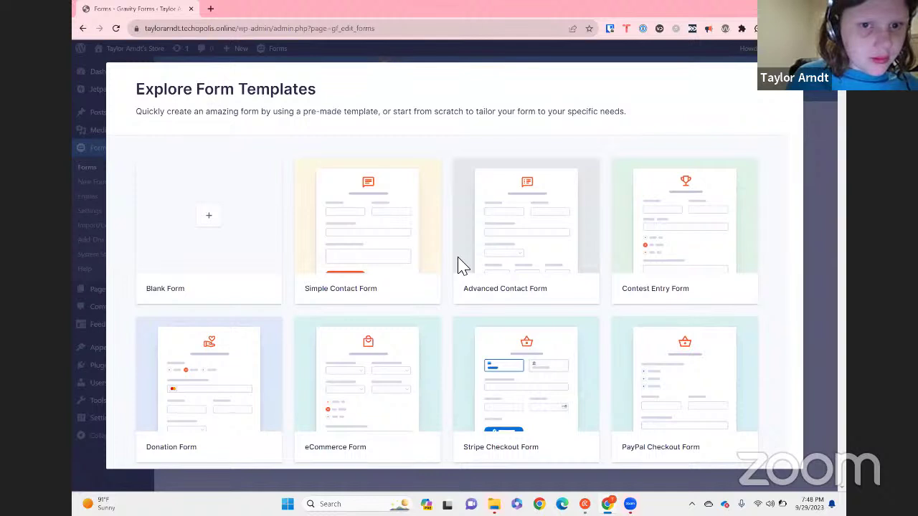
key(Tab)
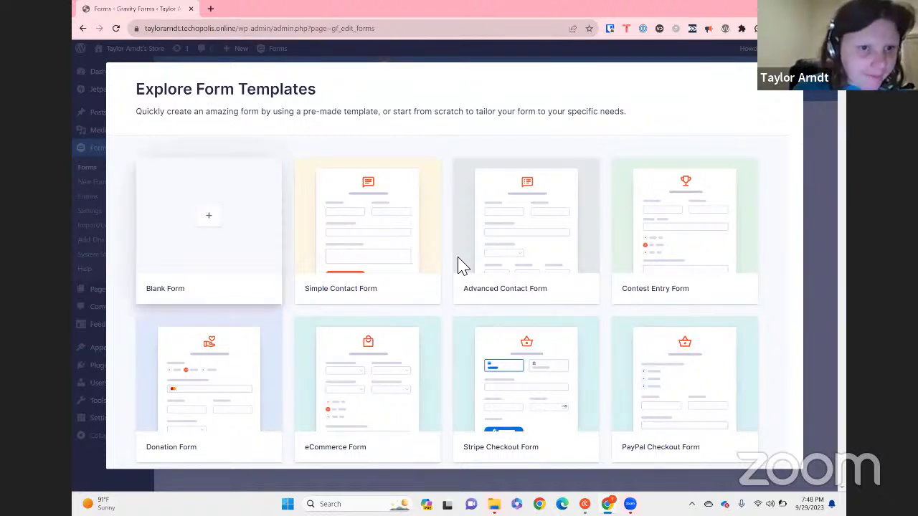
key(Tab)
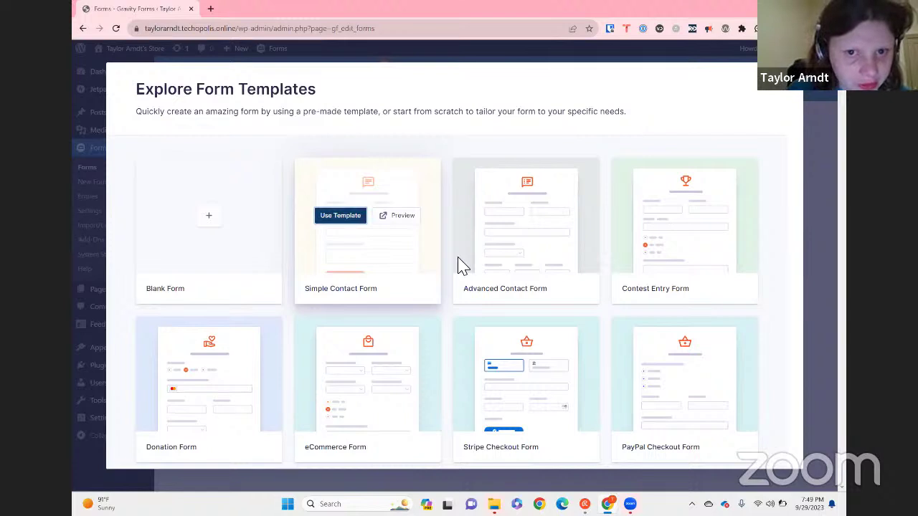
key(Return)
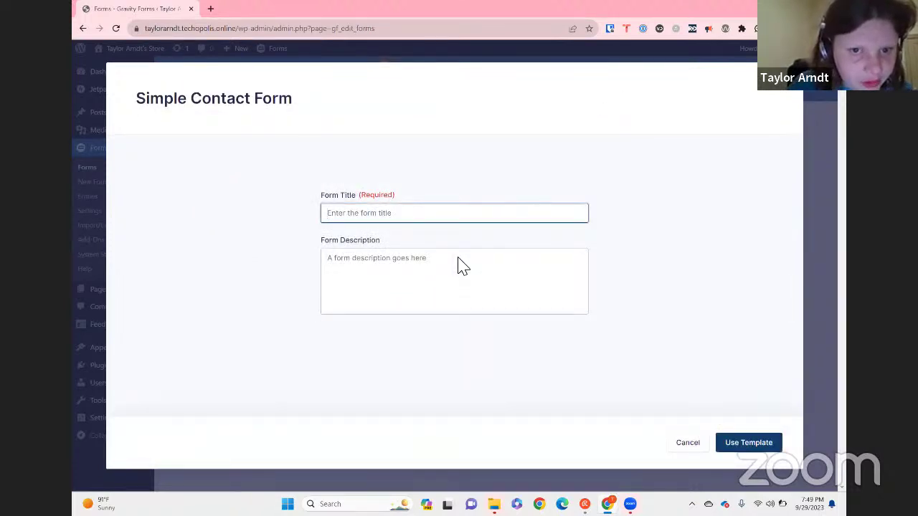
- Title the form "Test Form or YouTube Demo", leave the description empty and create it from the template
text(Tes)
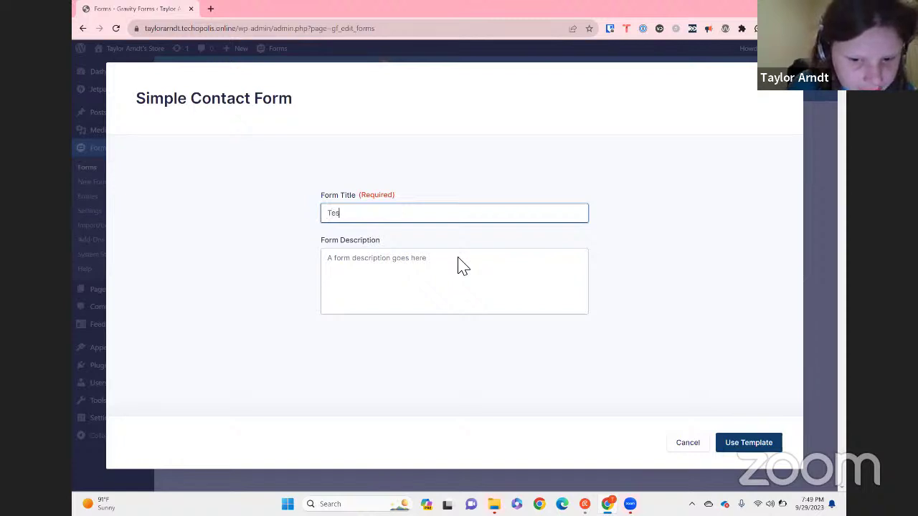
text(t Form o)
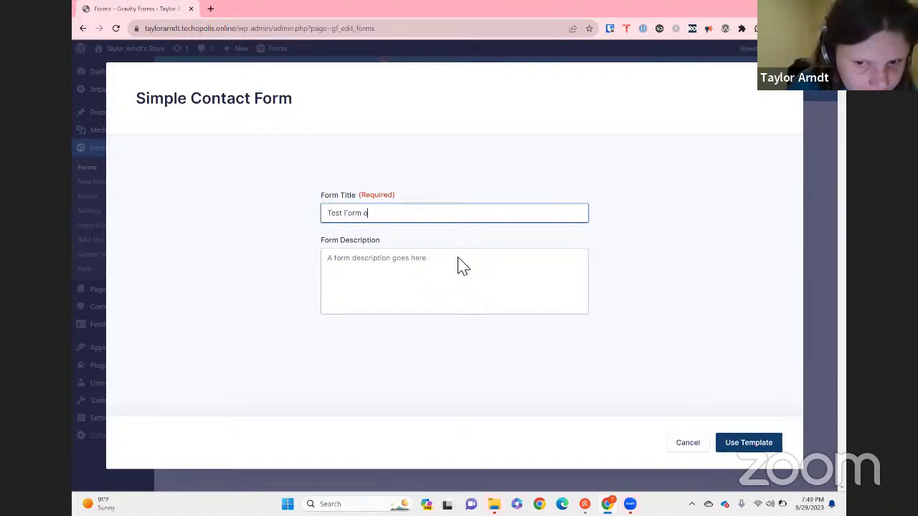
text(r YouT)
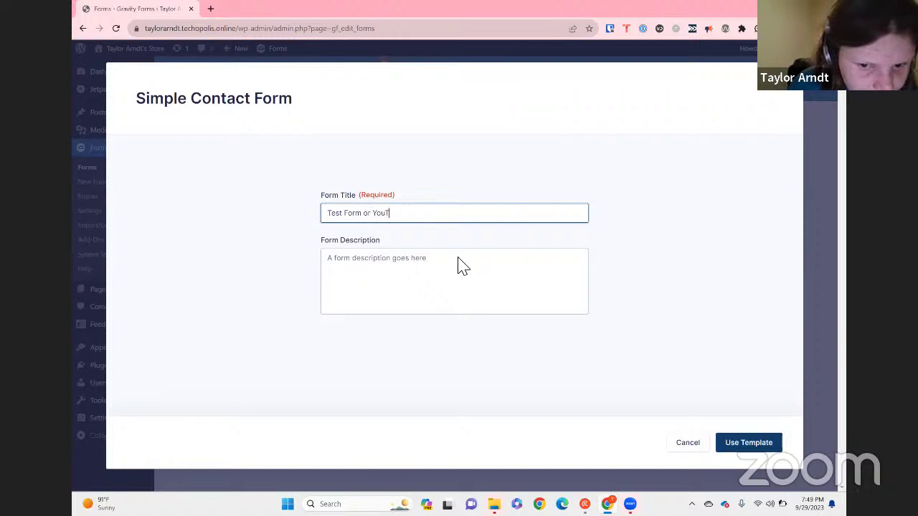
text(ube Desc)
key(BackSpace)
key(BackSpace)
key(BackSpace)
key(BackSpace)
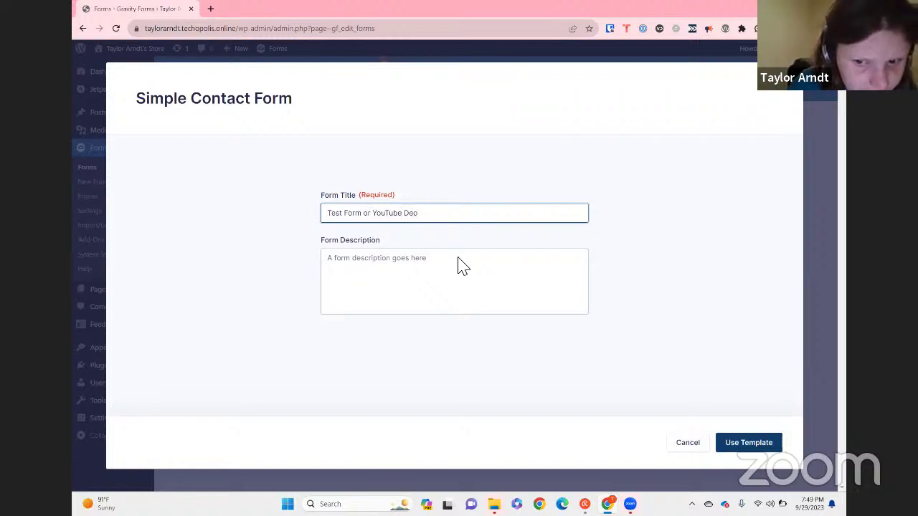
text(De)
text(mo)
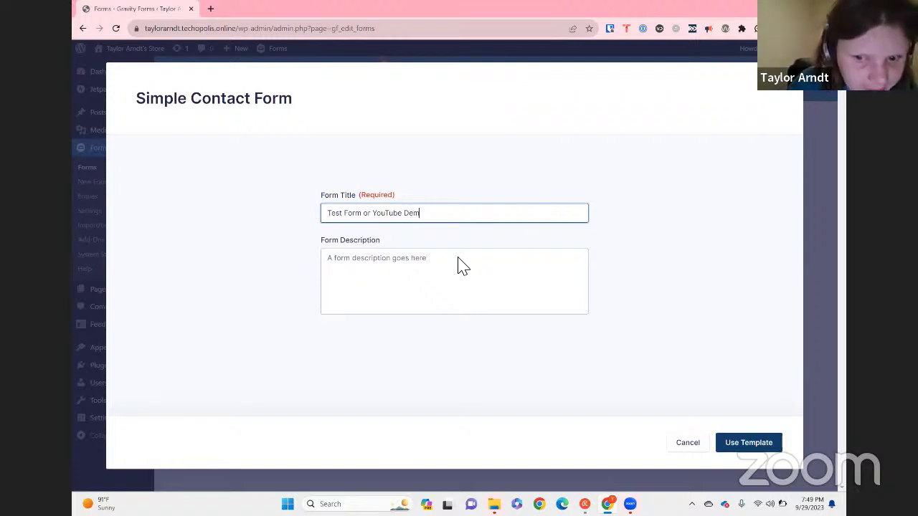
key(Tab)
key(Tab)
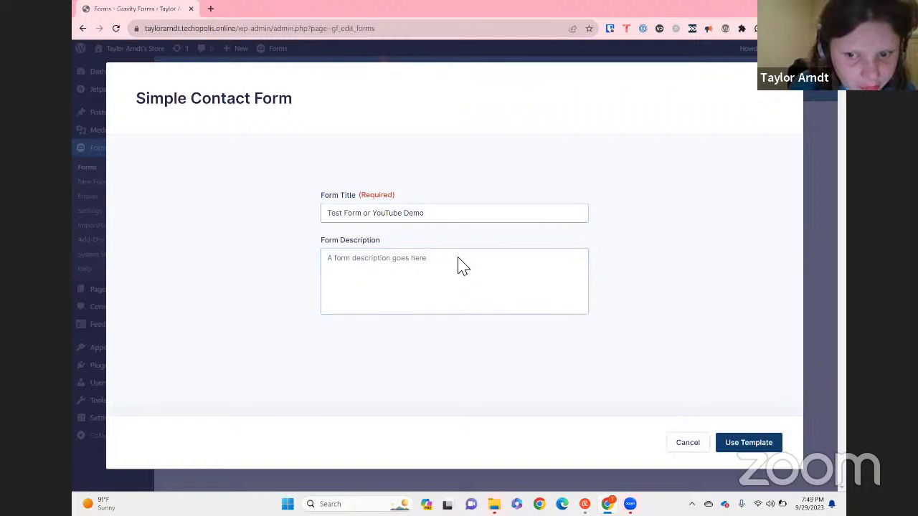
key(Tab)
key(Return)
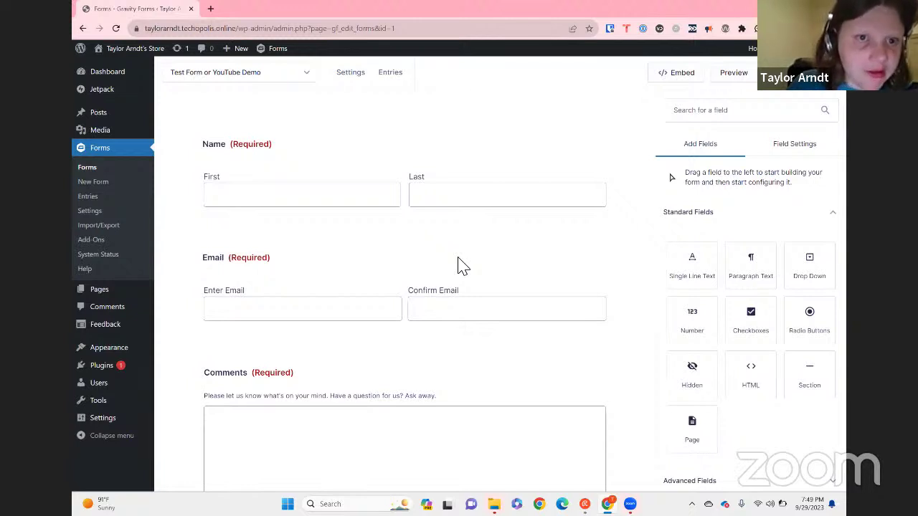
key(Tab)
key(Tab)
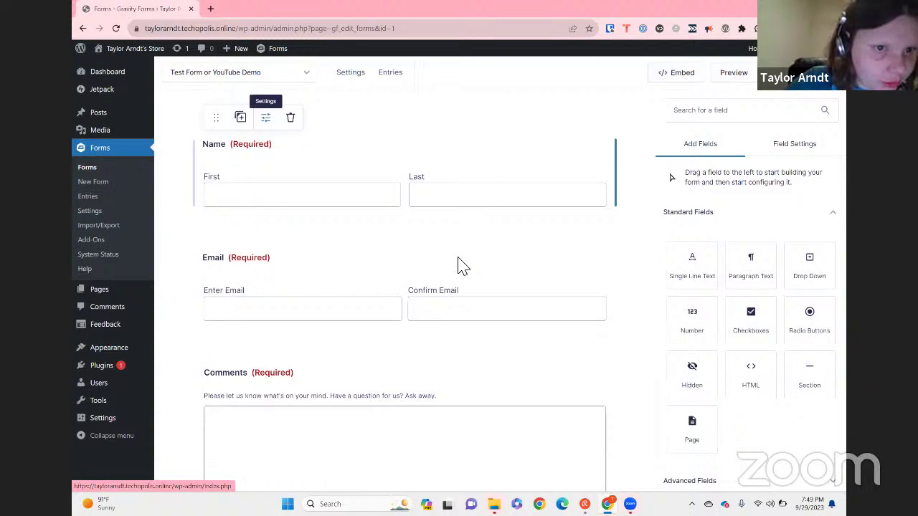
key(Tab)
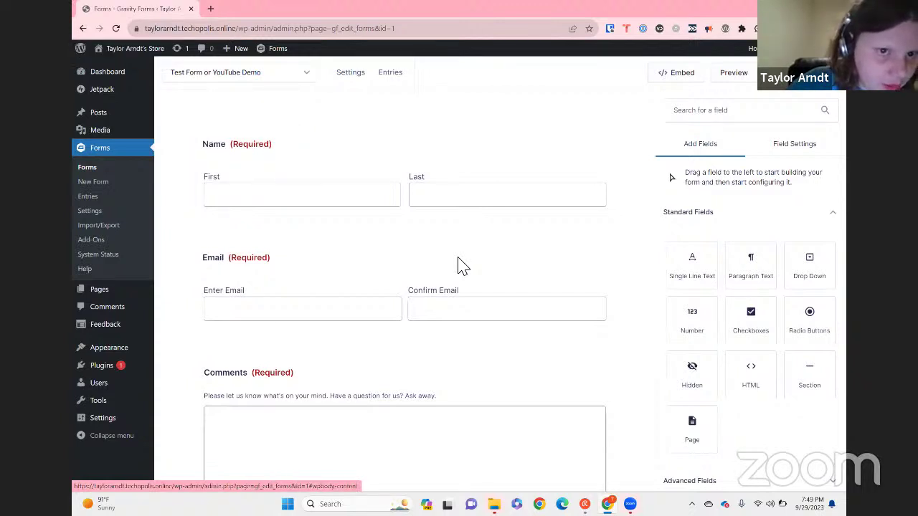
- Open the page for adding new plugins from the page's list of links
key(Insert+F7)
key(g)
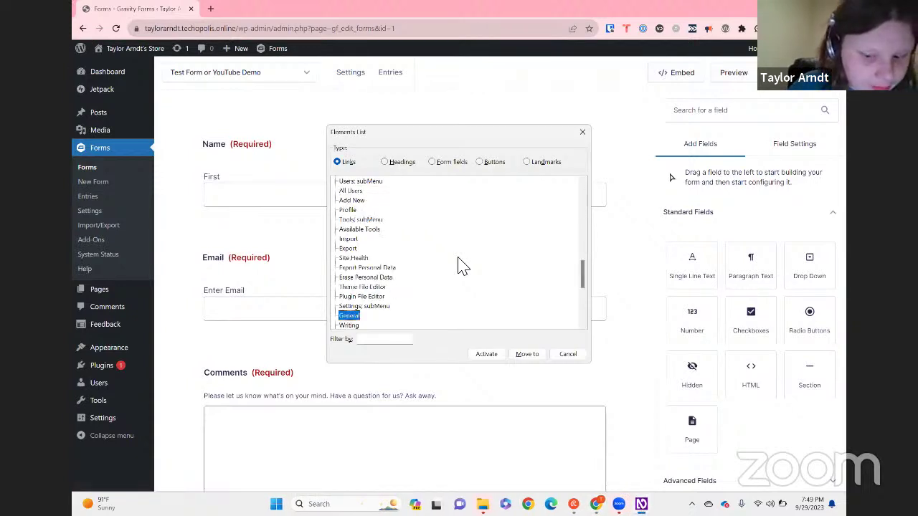
key(Home)
key(p)
key(p)
key(p)
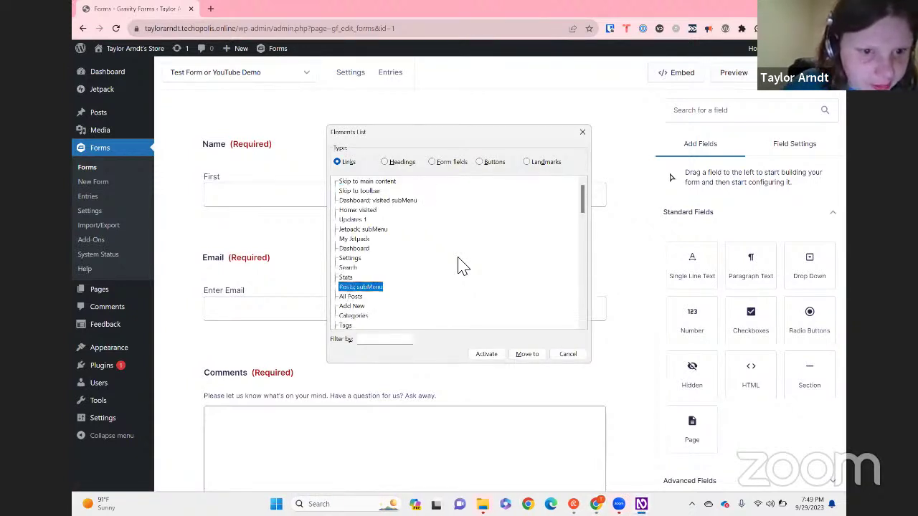
key(Down)
key(Down)
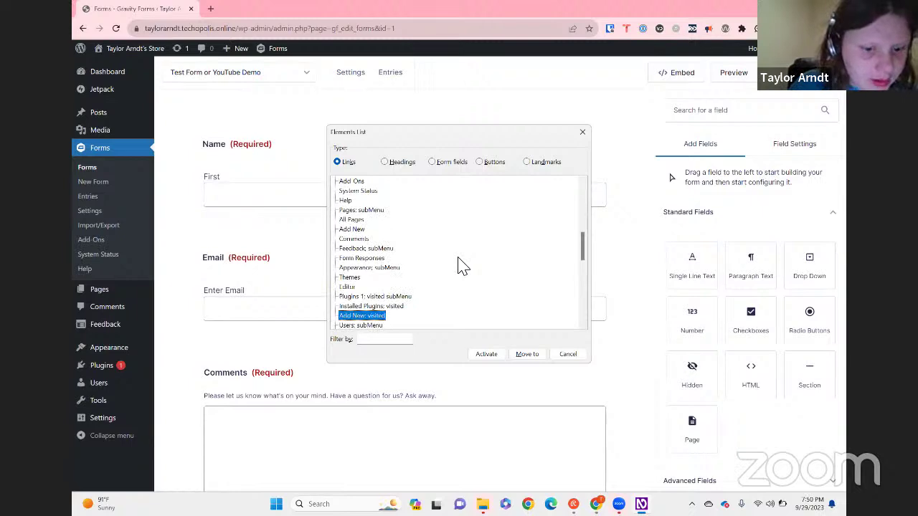
key(Return)
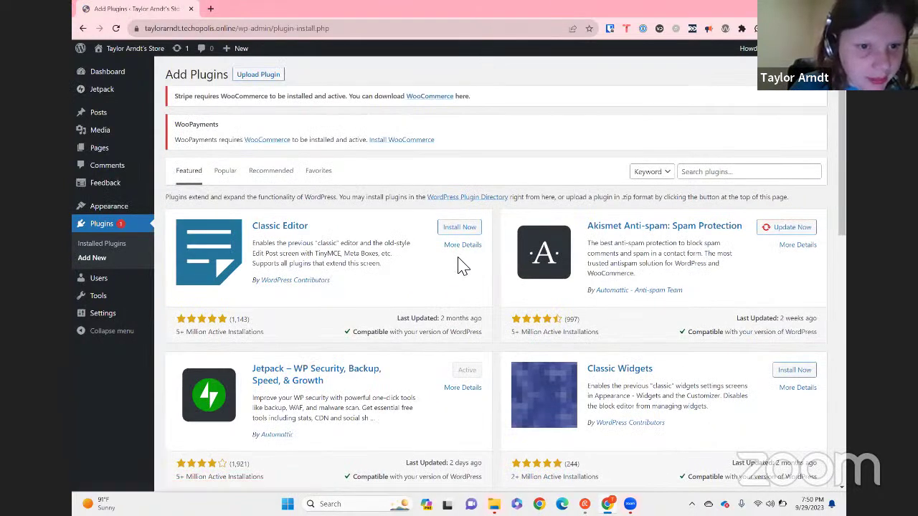
- Show the plugin zip upload section on the Add Plugins page
key(Tab)
key(h)
key(Tab)
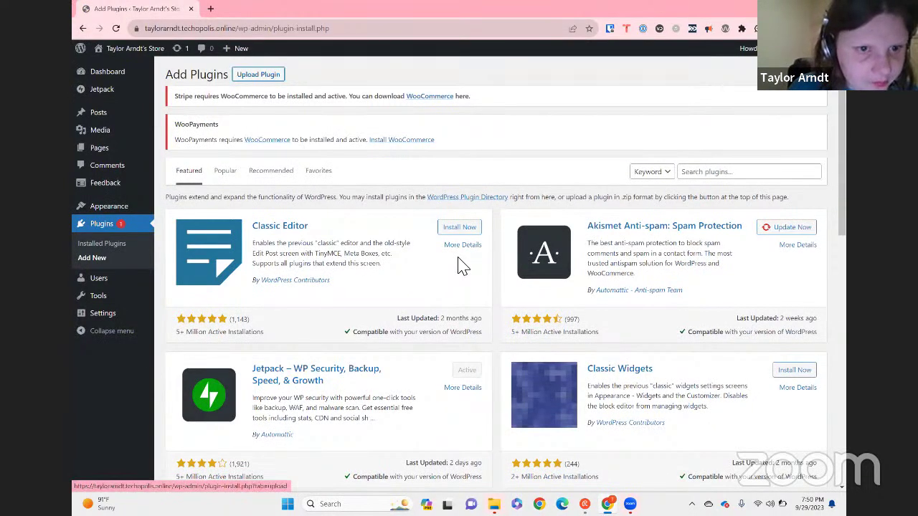
key(Return)
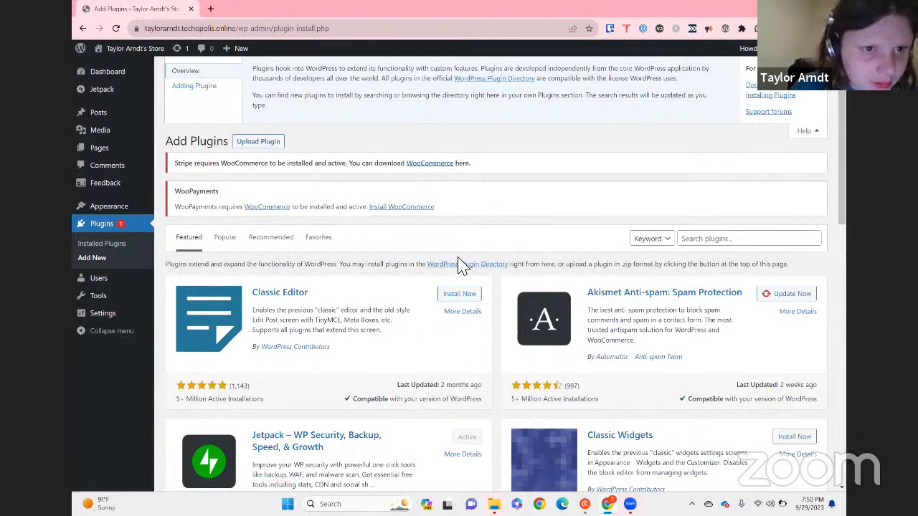
key(b)
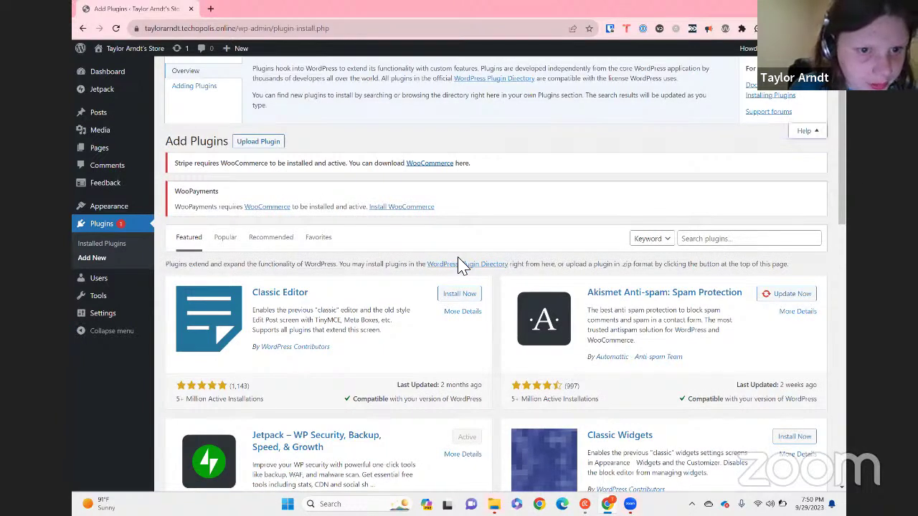
key(ctrl+Home)
key(b)
key(Tab)
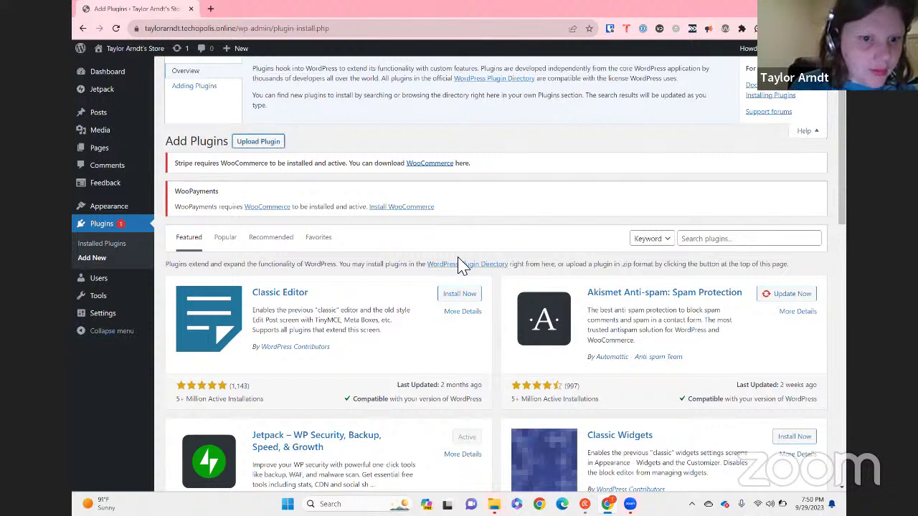
key(Return)
- Open the file chooser for the plugin zip upload
key(Tab)
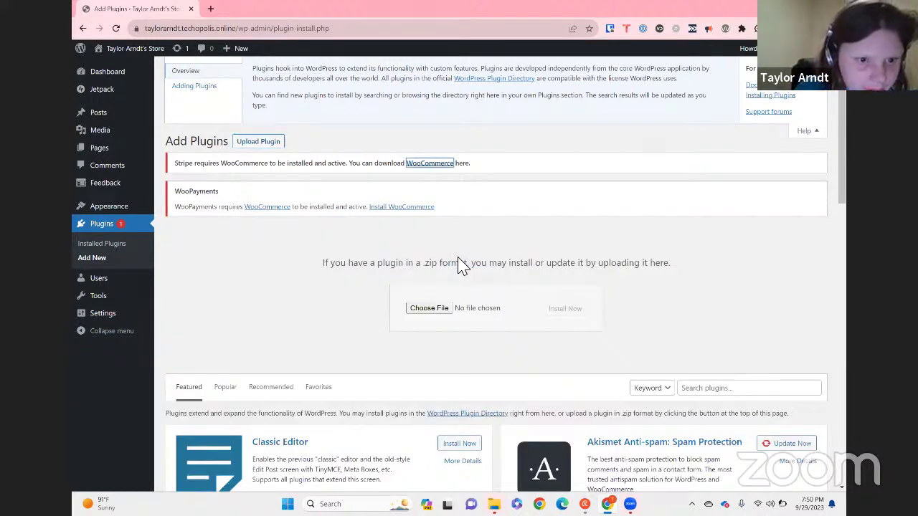
key(Tab)
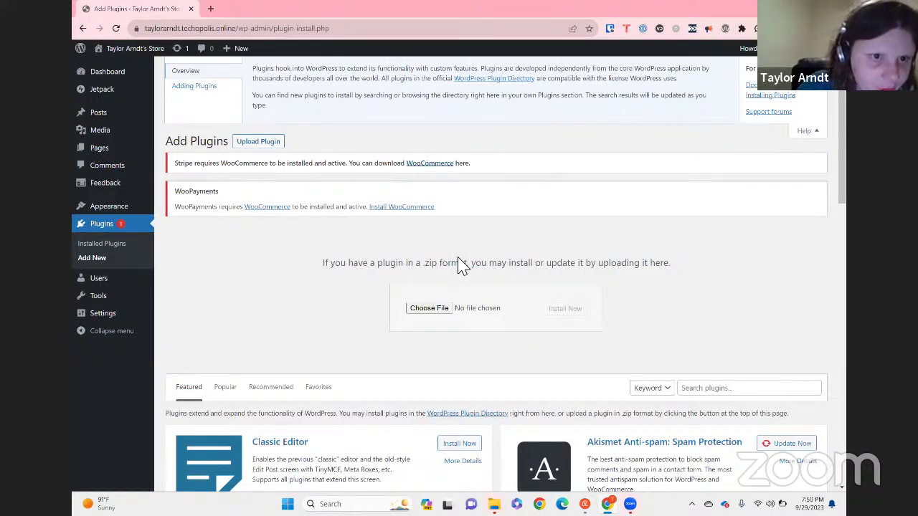
key(Tab)
key(Return)
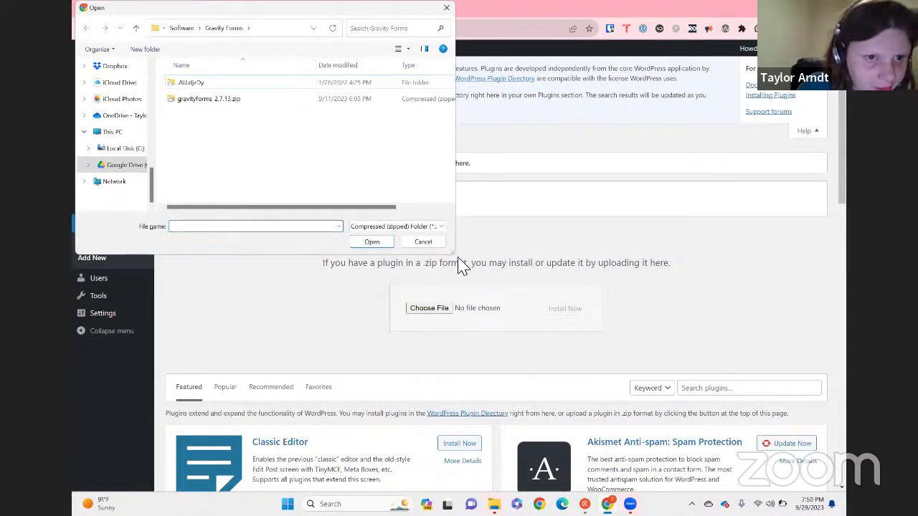
key(alt+d)
key(BackSpace)
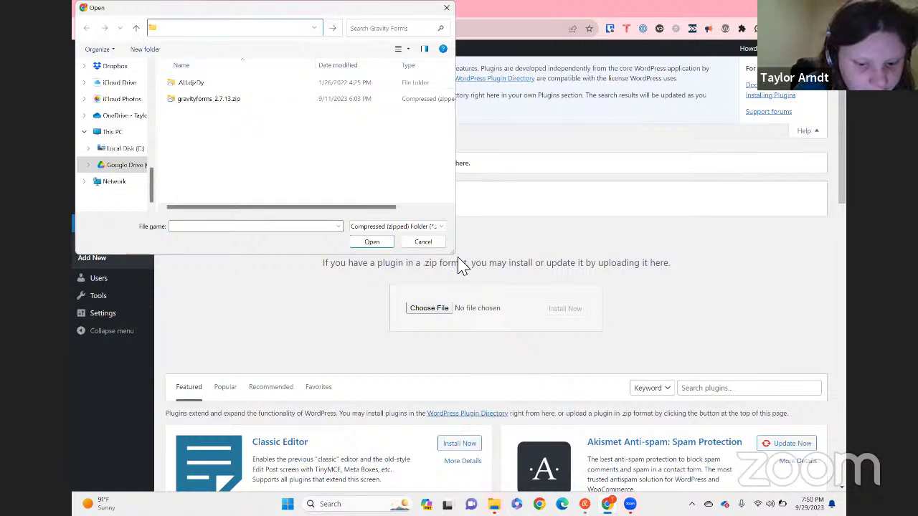
key(shift+Tab)
key(shift+Tab)
key(shift+Tab)
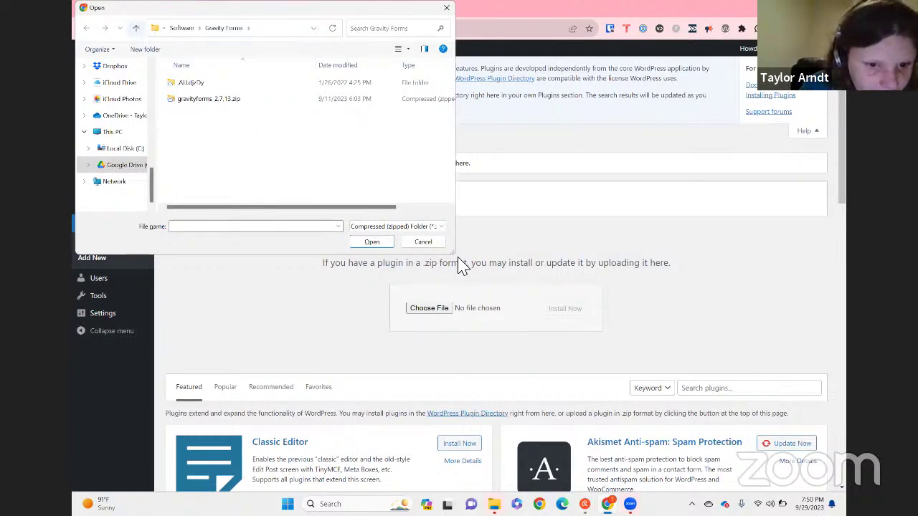
key(Tab)
key(Tab)
key(Tab)
key(Tab)
key(Tab)
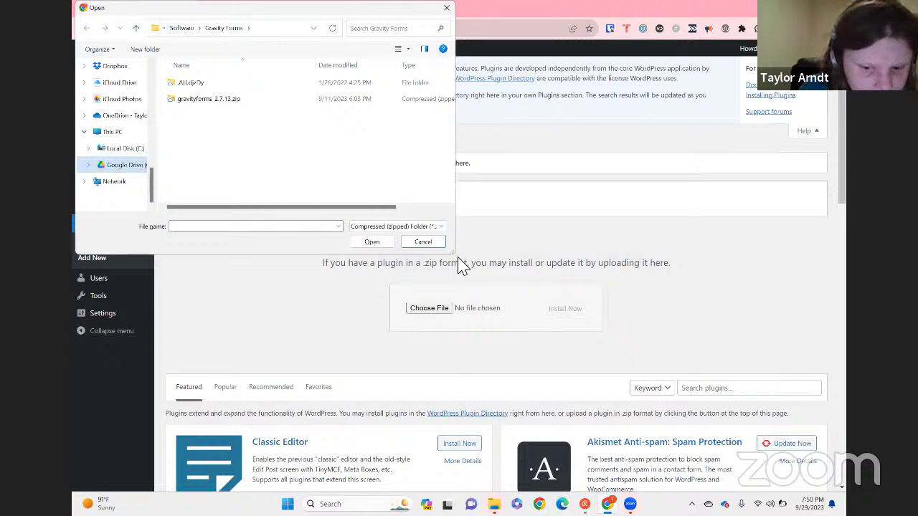
- Look through the file chooser's folder locations and file list for the plugin zip to upload
key(Down)
key(Up)
key(Up)
key(Up)
key(Up)
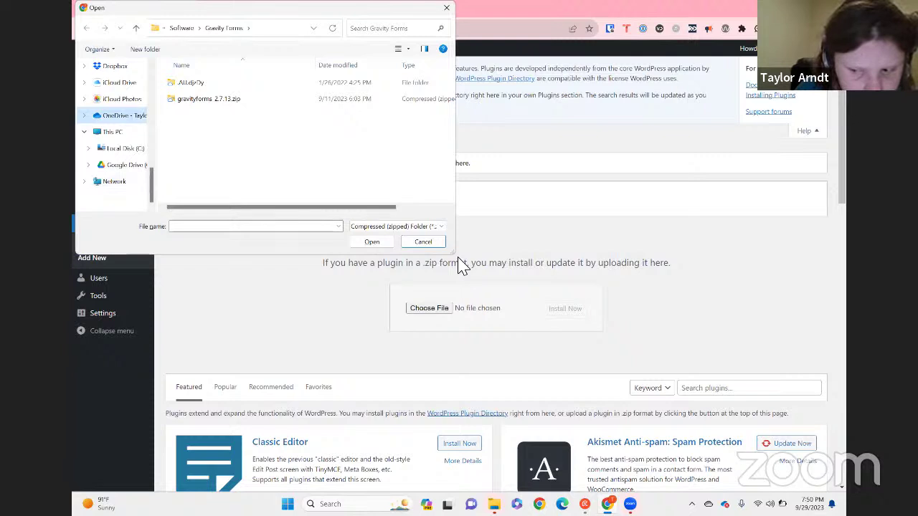
key(Up)
key(Tab)
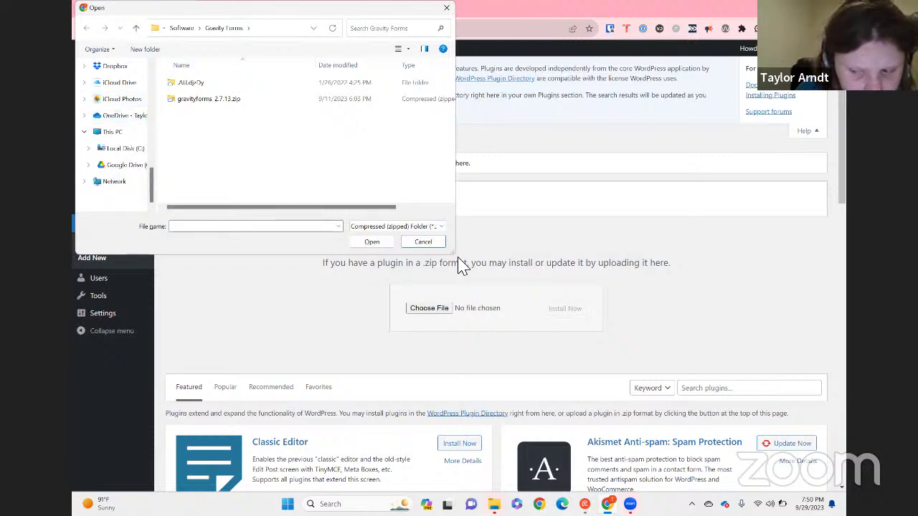
key(Home)
key(Down)
key(Down)
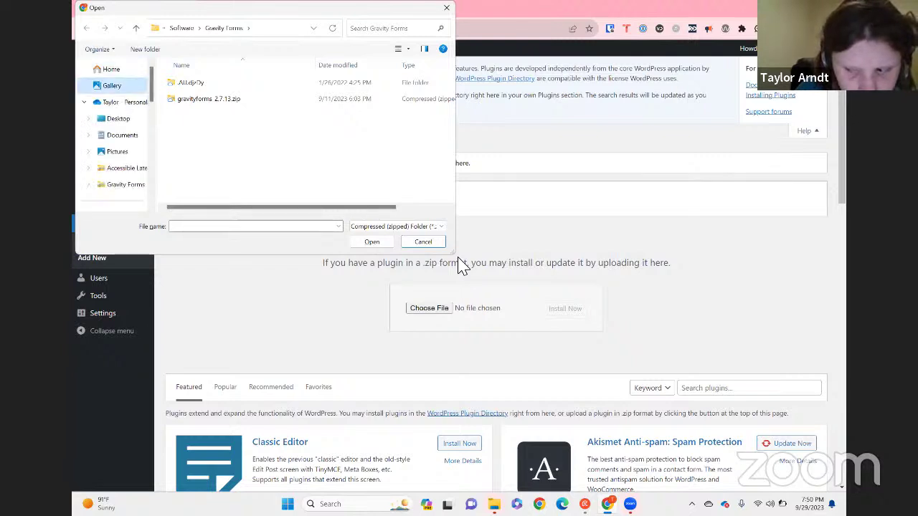
key(Down)
key(Up)
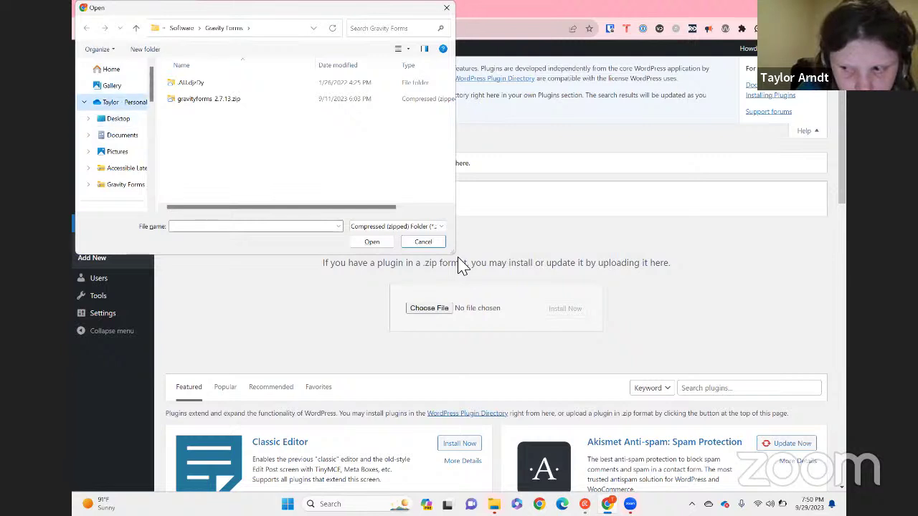
key(Up)
key(Tab)
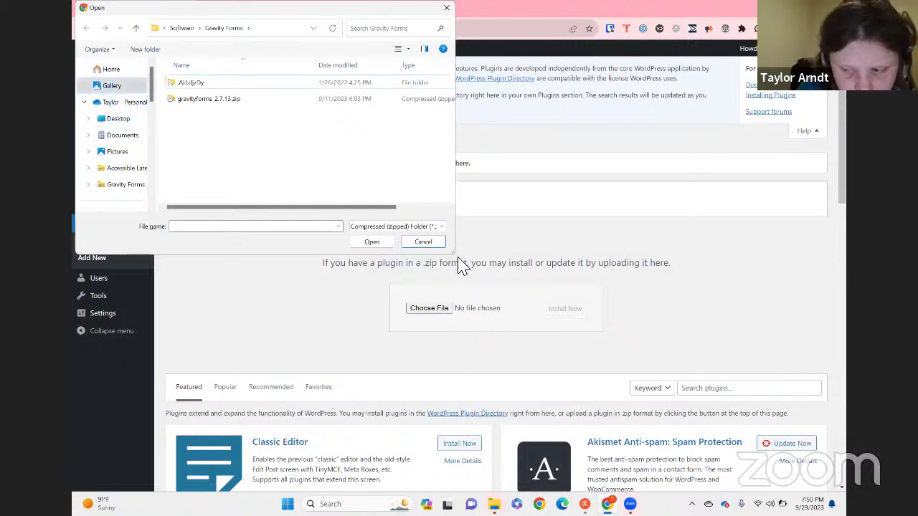
key(Down)
- Leave the file chooser and open the "onedrive" folder in File Explorer through the Run dialog
key(alt+d)
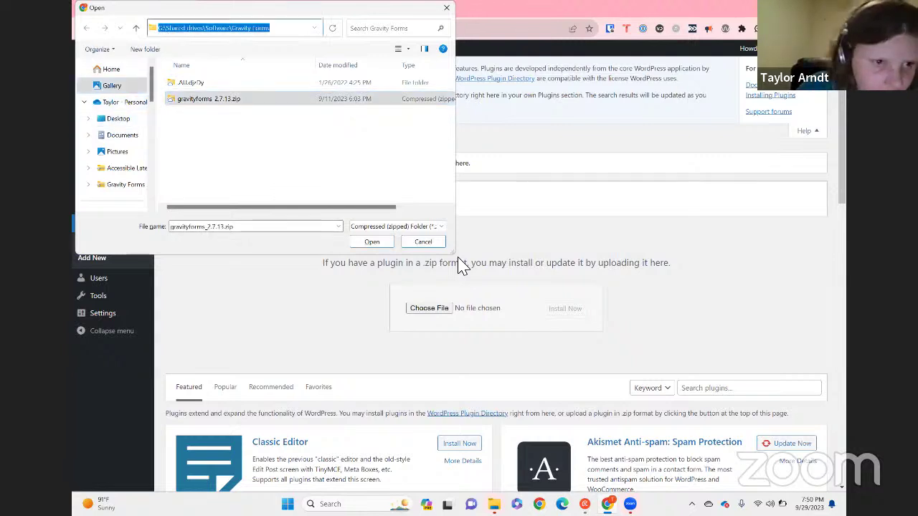
key(BackSpace)
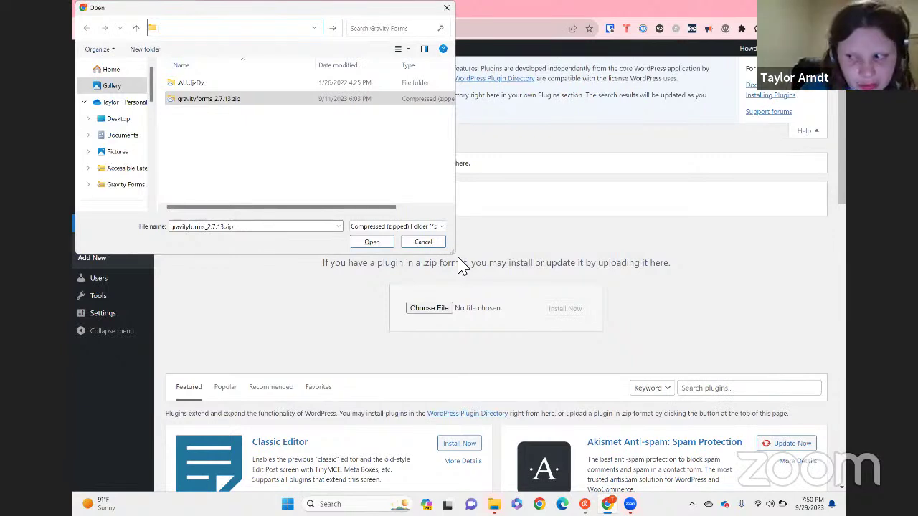
key(alt+Tab)
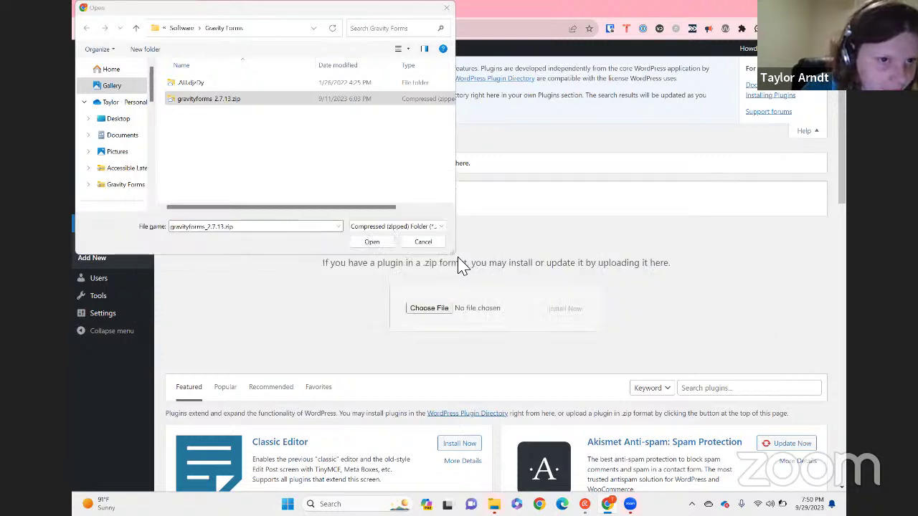
key(super+r)
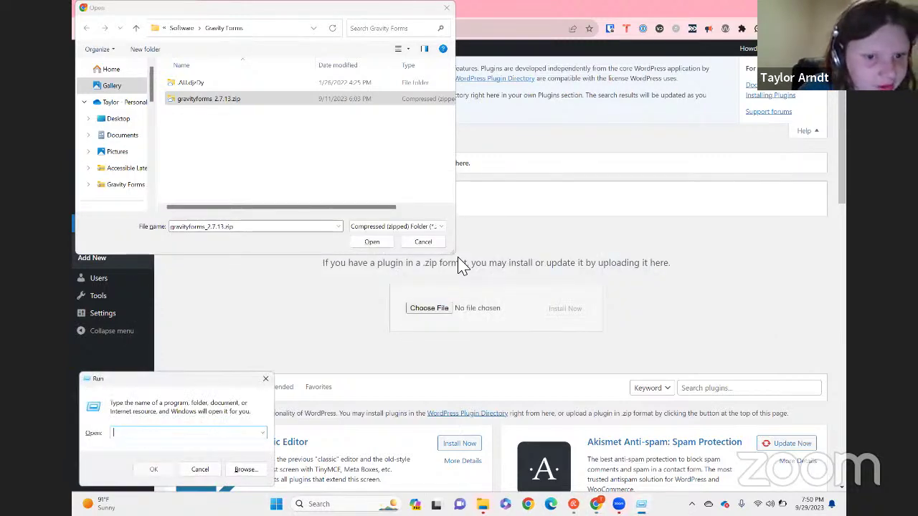
text(one)
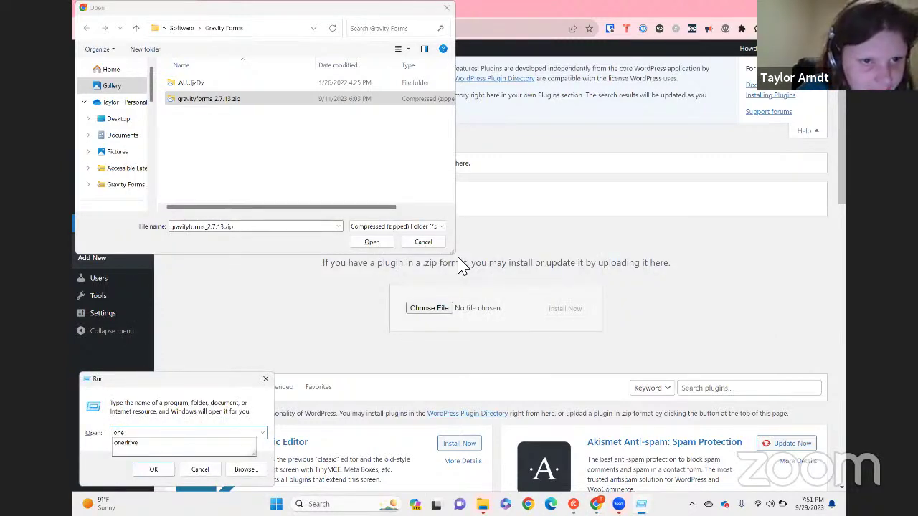
text(drive)
key(Return)
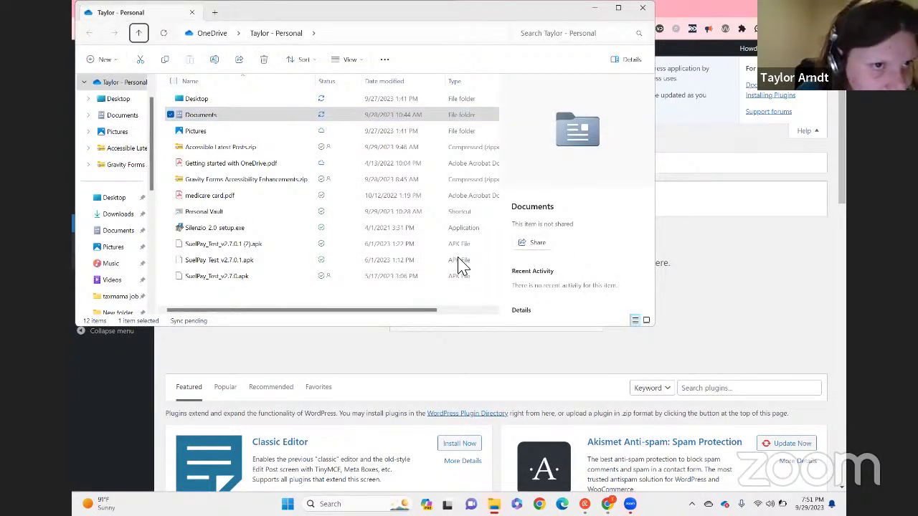
- Look through the files in the personal OneDrive folder for the plugin zip
key(Tab)
key(Tab)
key(Tab)
key(Tab)
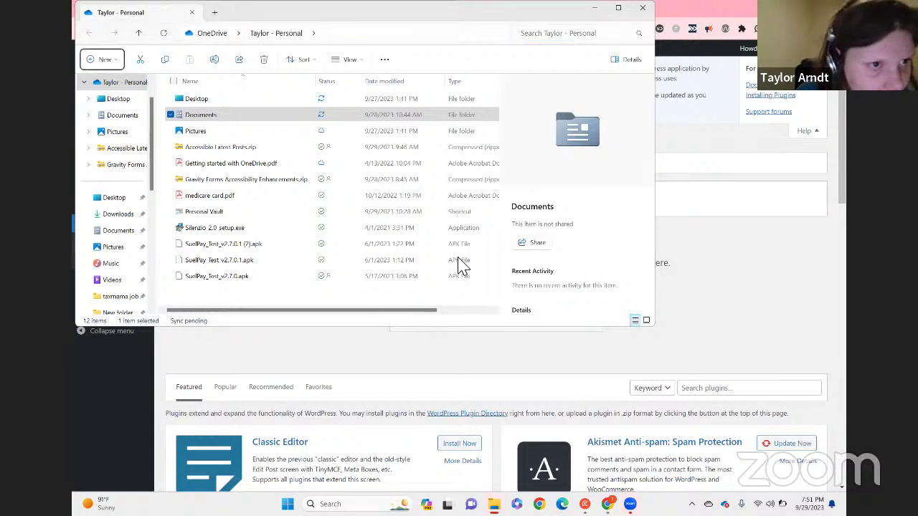
key(Down)
key(Down)
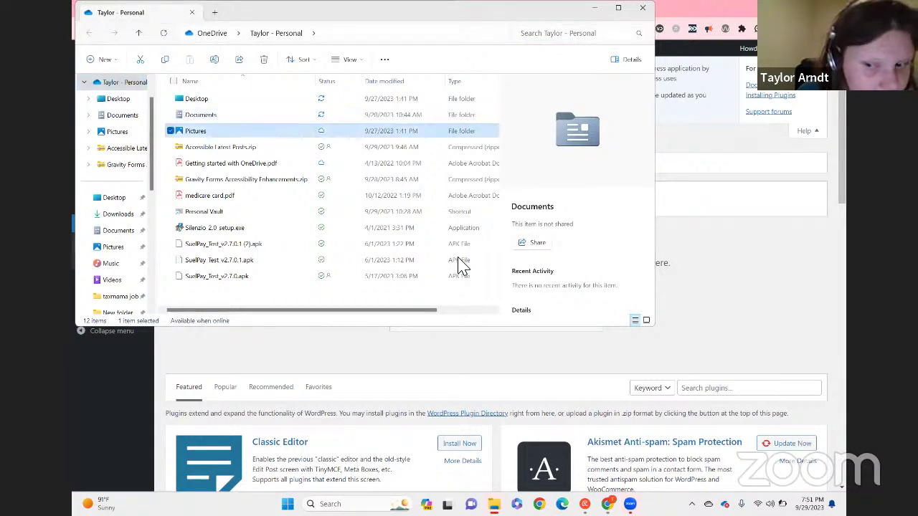
- Copy the personal OneDrive folder's location and return to the plugin file chooser in the browser
key(alt+d)
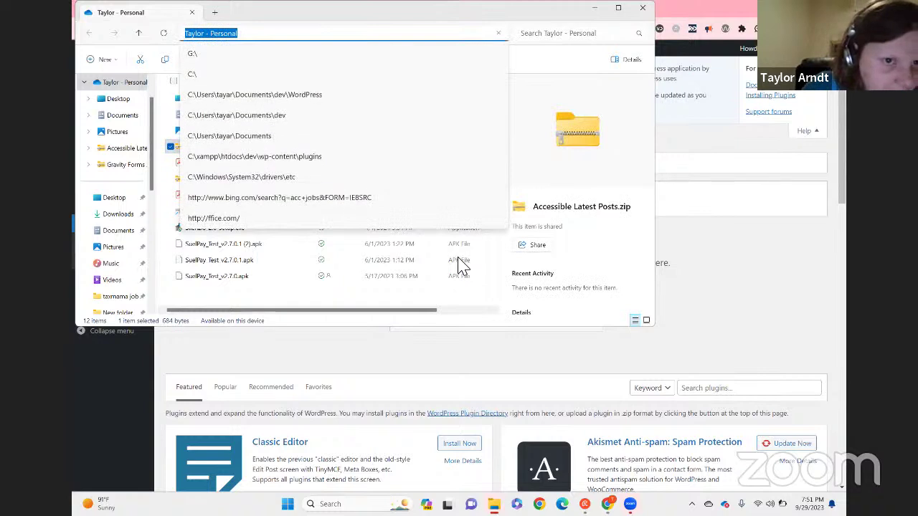
key(Home)
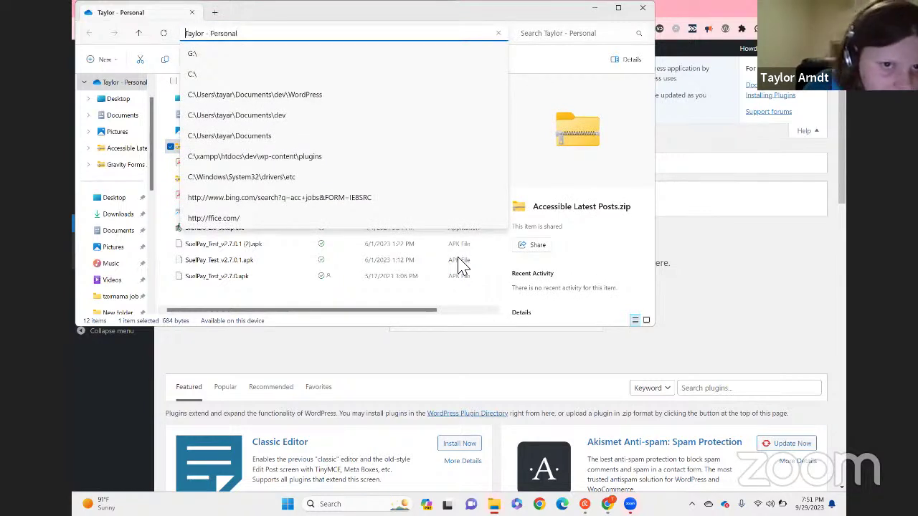
key(shift+End)
key(Home)
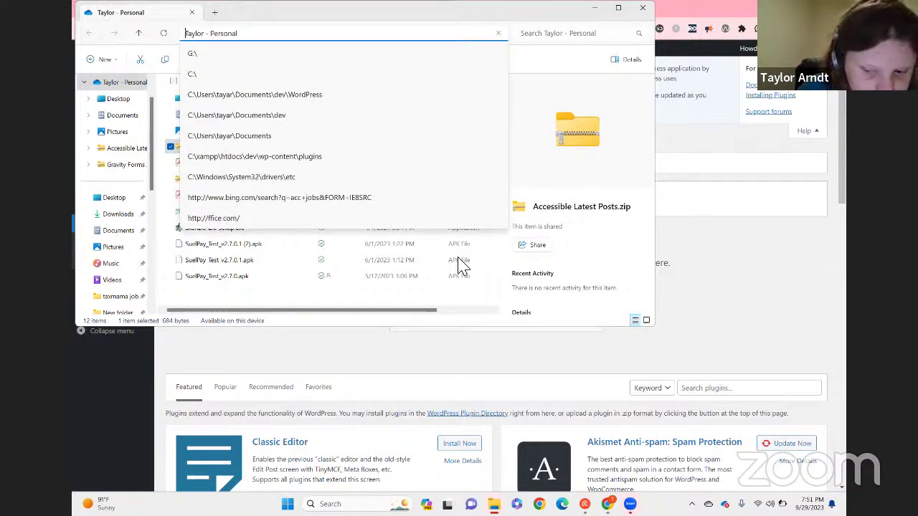
key(shift+End)
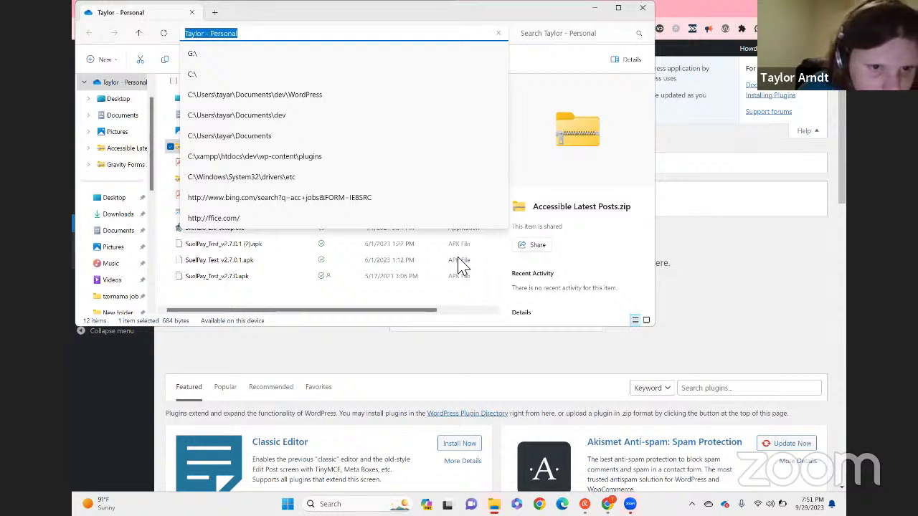
key(Escape)
key(Escape)
key(alt+Tab)
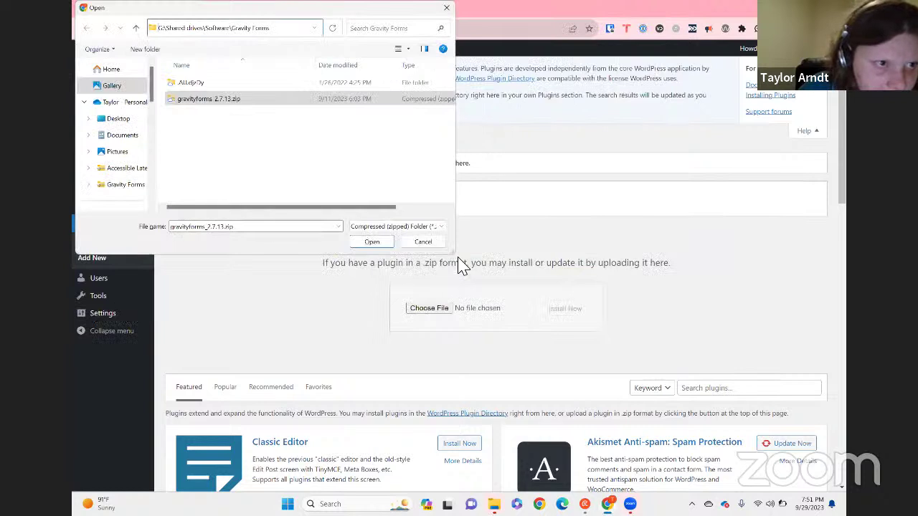
- Try to open the copied OneDrive location in the file chooser
key(ctrl+v)
key(Return)
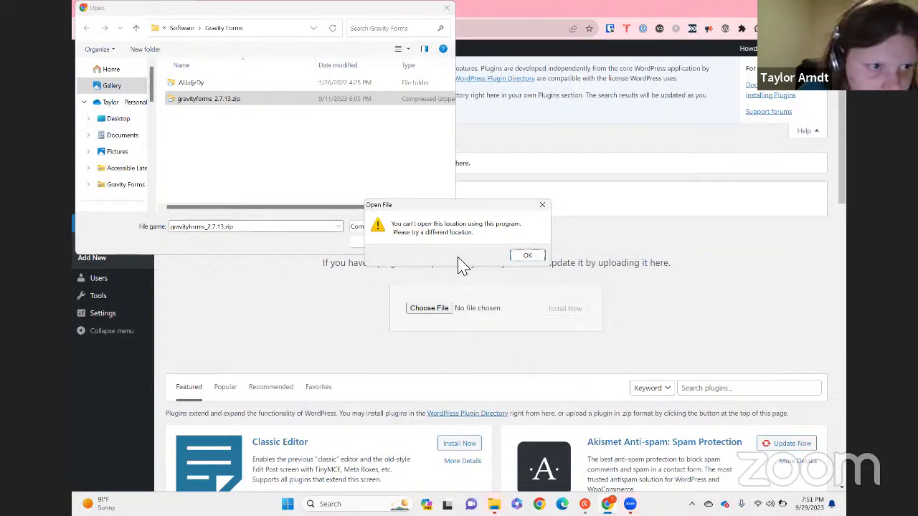
key(Return)
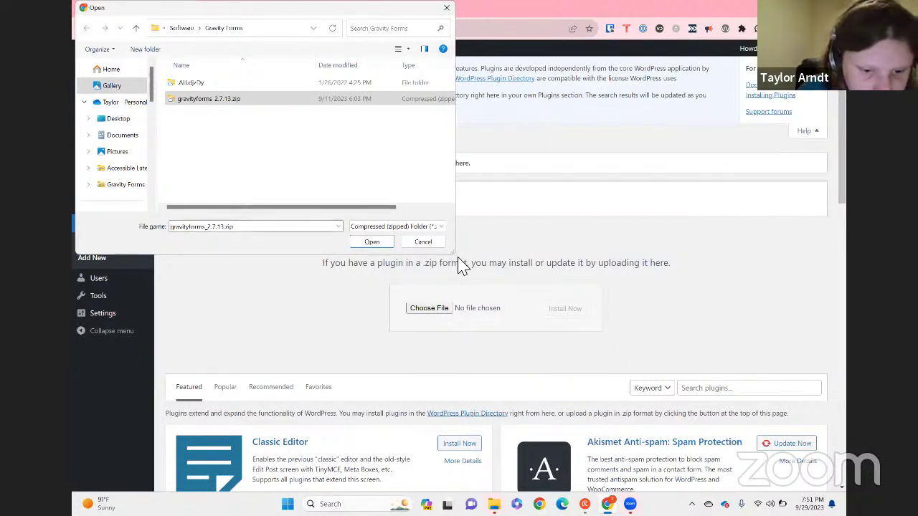
key(Return)
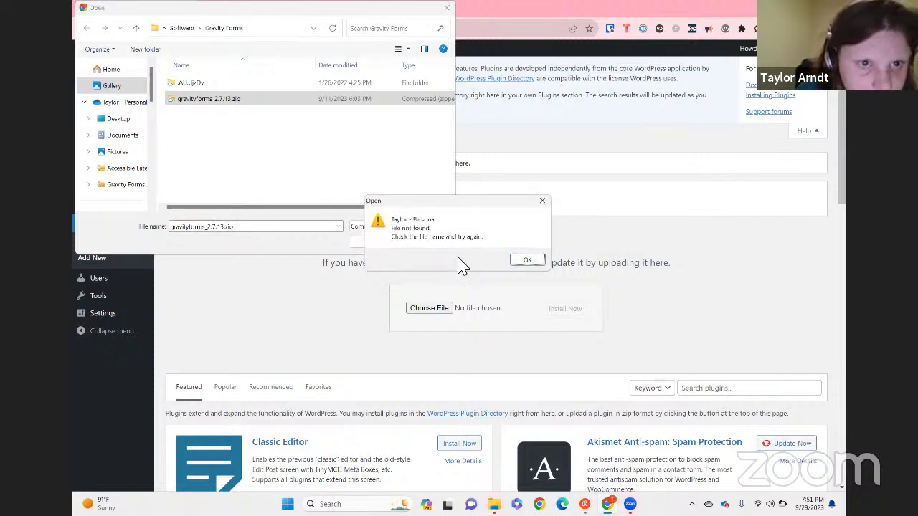
key(Return)
- Switch back to the OneDrive window in File Explorer and try again to get the folder's full path
key(alt+Tab)
key(alt+Tab)
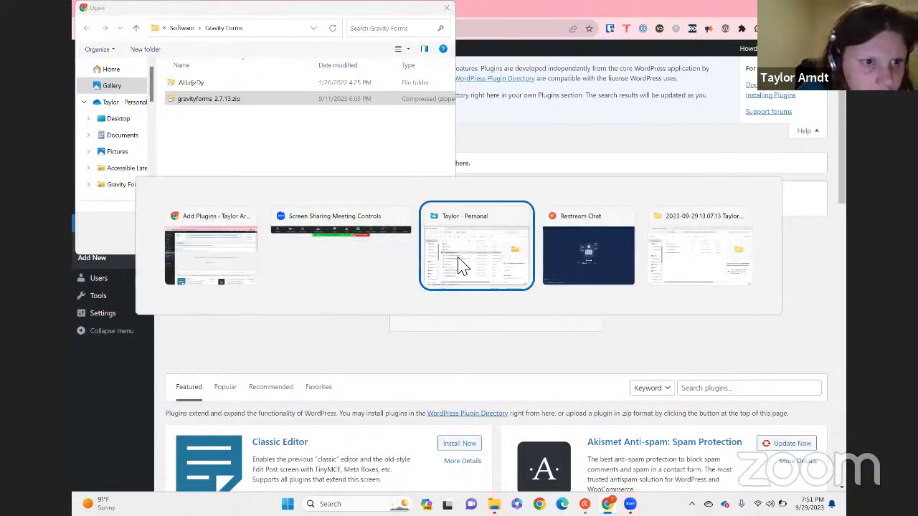
click(462, 265)
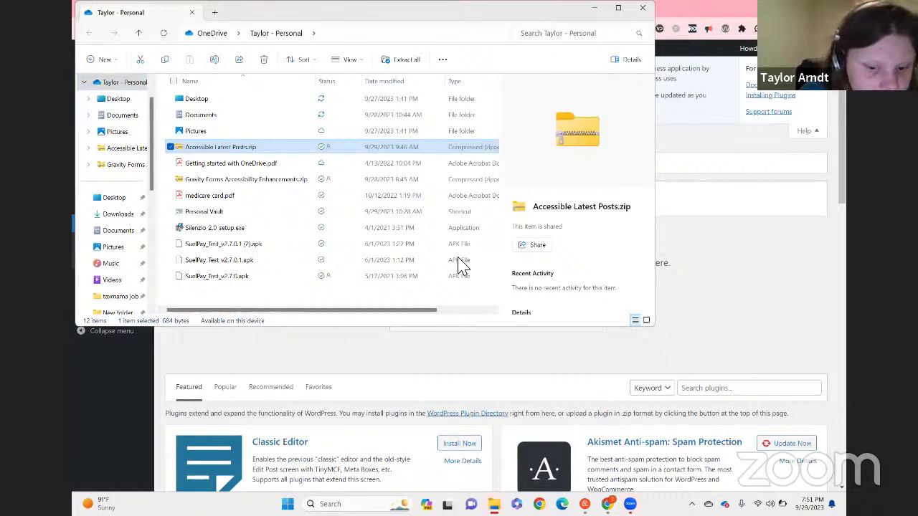
key(ctrl+l)
key(Home)
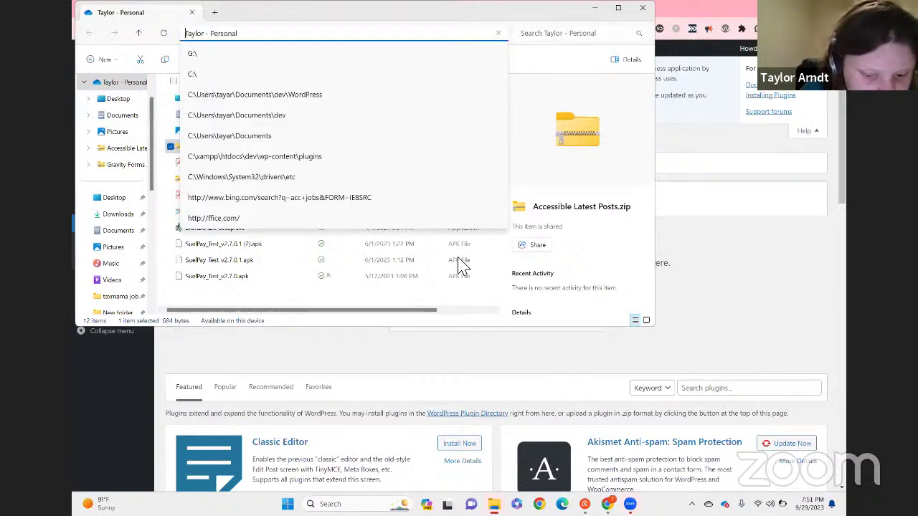
key(shift+Tab)
key(shift+Tab)
key(shift+Tab)
key(ctrl+l)
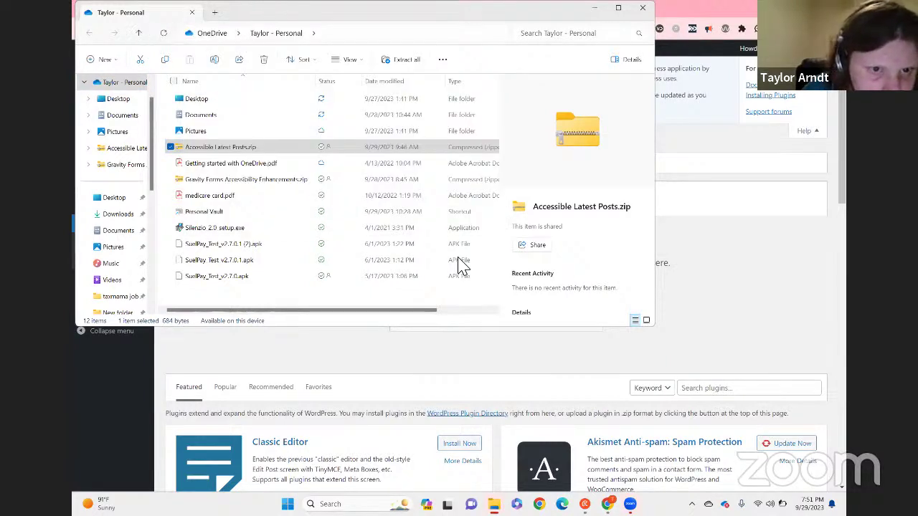
key(Tab)
key(Tab)
key(Tab)
key(Tab)
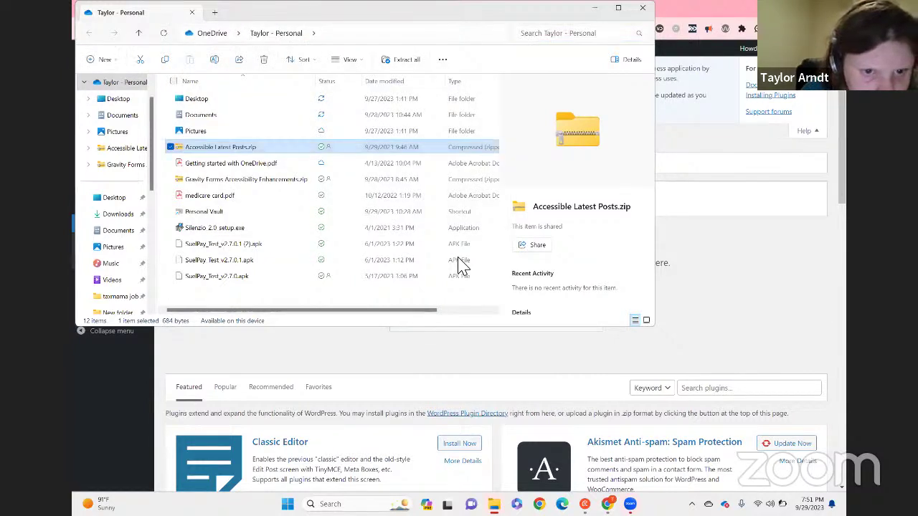
- Open the Desktop folder in OneDrive and select the company OneDrive shortcut among its items
key(Down)
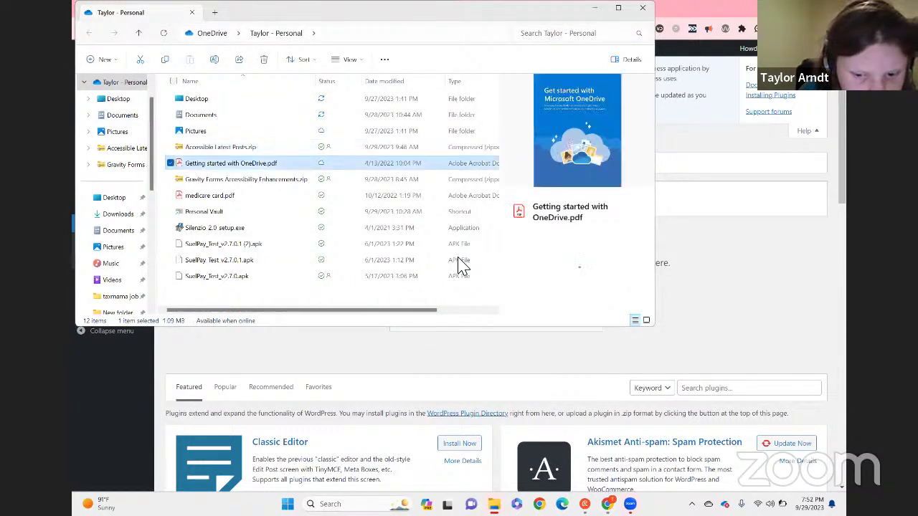
key(Up)
key(Down)
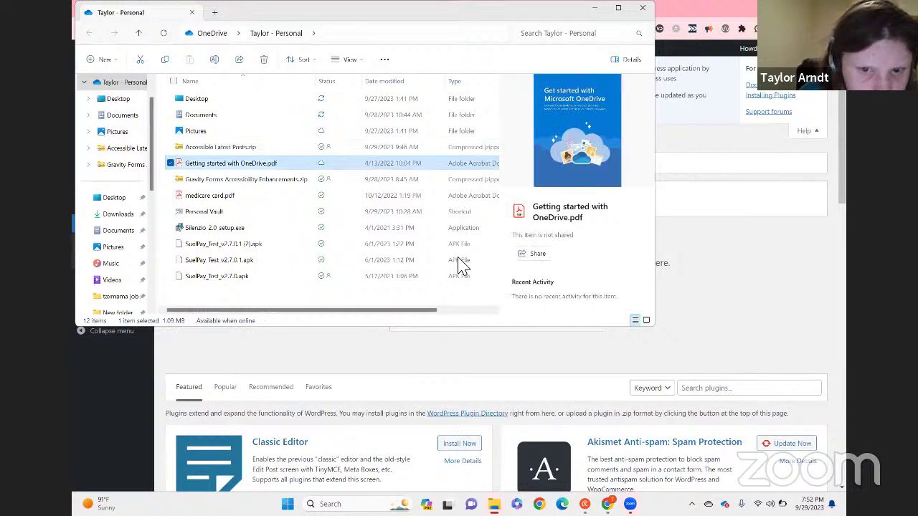
key(Return)
key(Right)
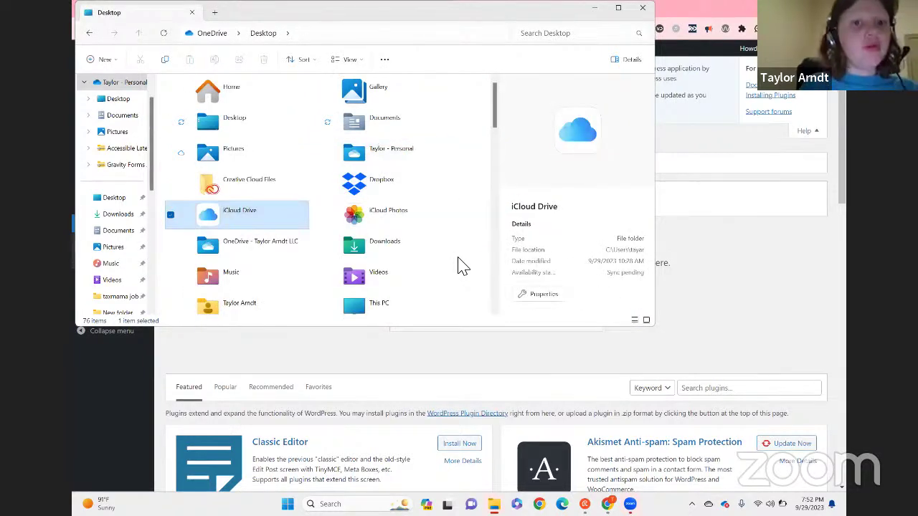
key(Down)
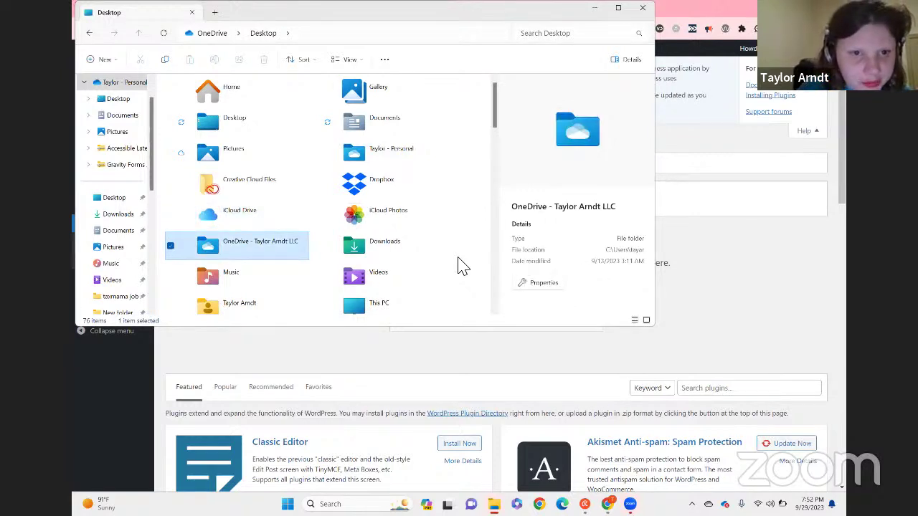
key(o)
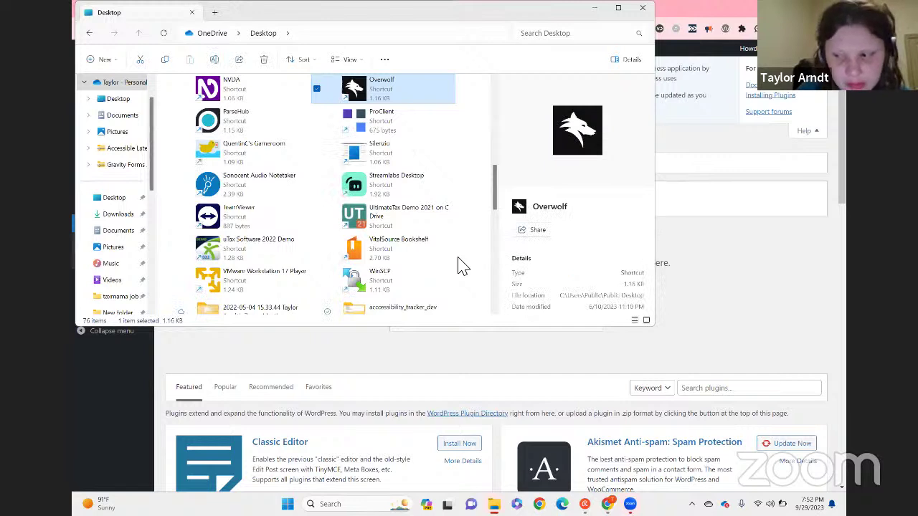
key(o)
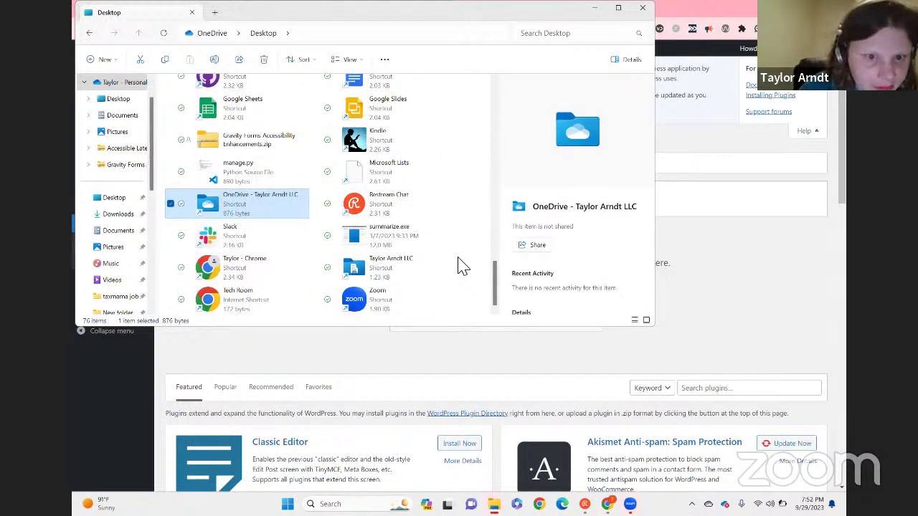
- Open the personal OneDrive folder in a new File Explorer window
key(alt+Tab)
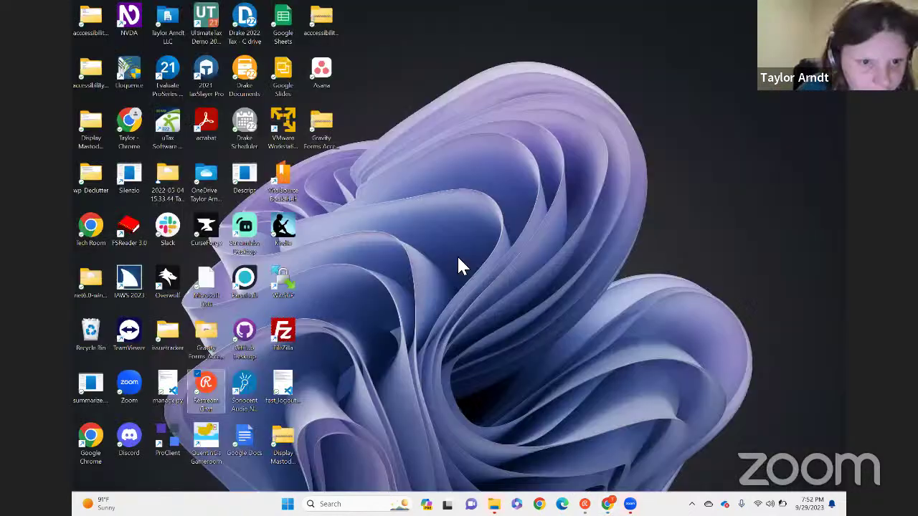
key(super+r)
text(onedriv)
key(Return)
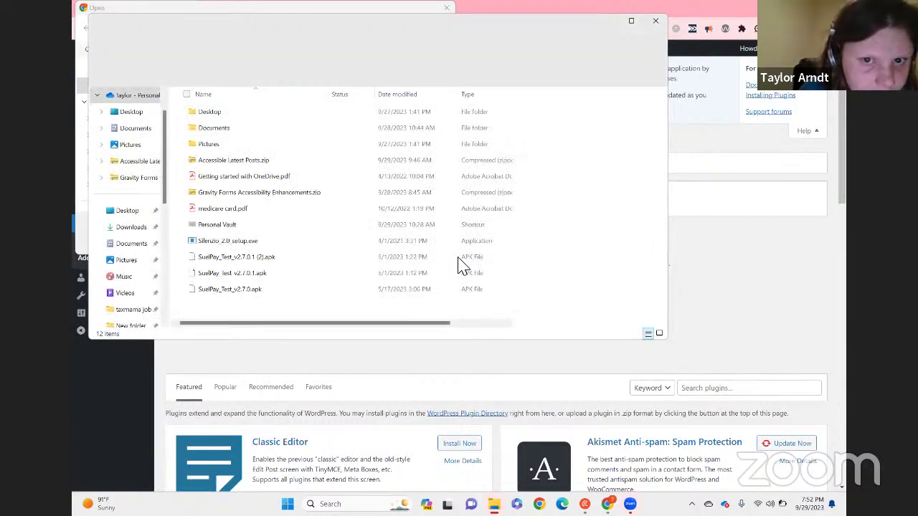
- Copy Gravity Forms Accessibility Enhancements.zip from the personal OneDrive folder
key(Down)
key(Tab)
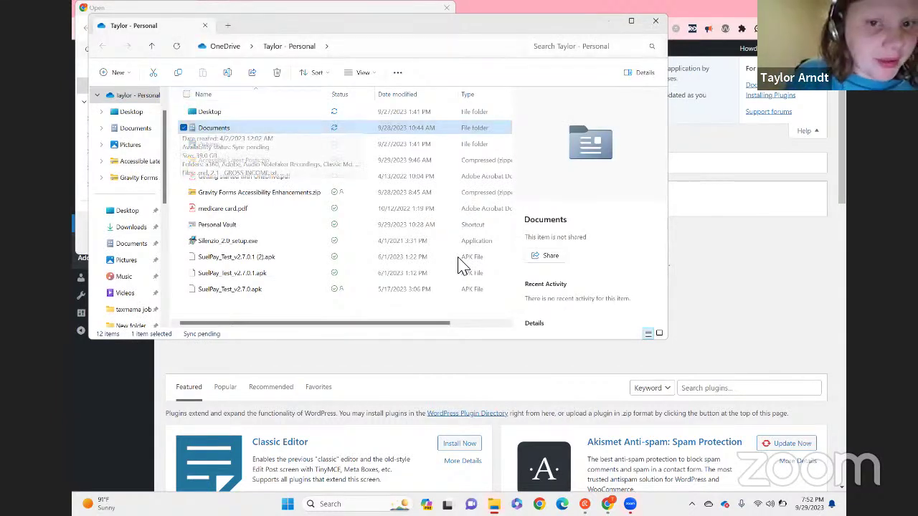
key(Down)
key(Down)
key(Down)
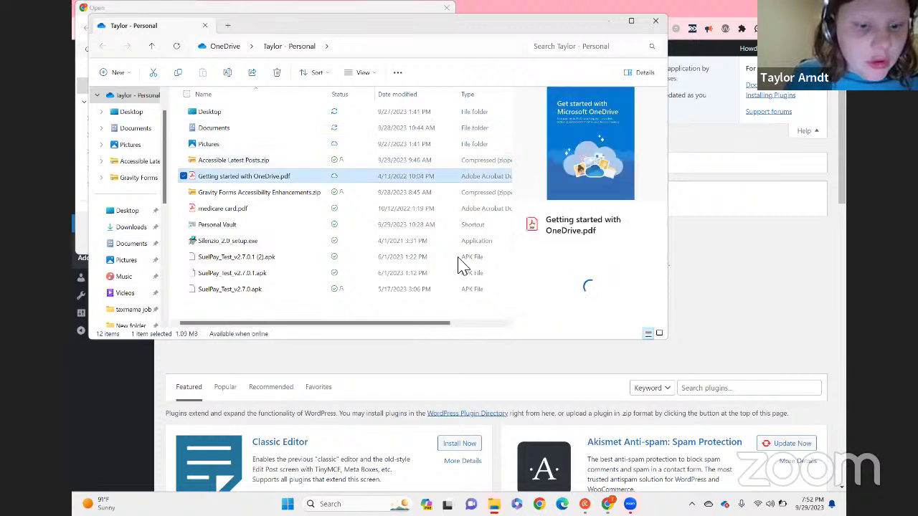
key(Down)
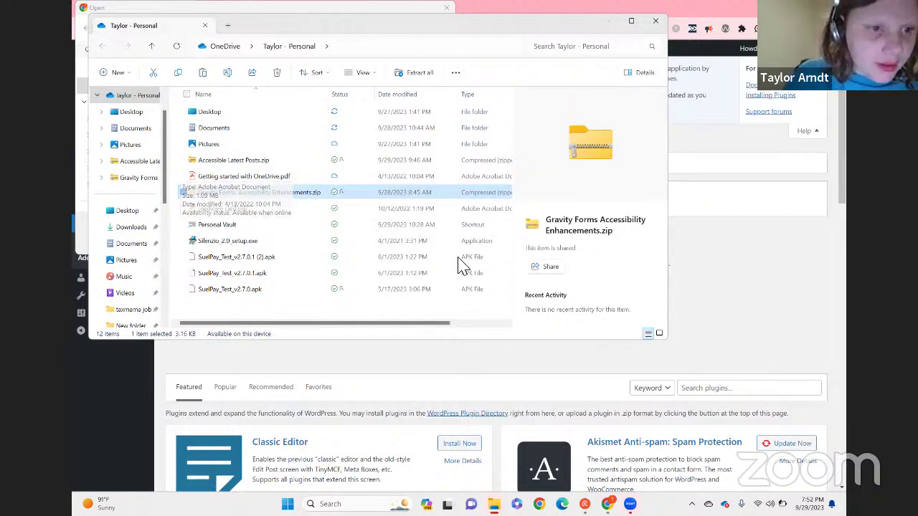
- Paste the copied zip into the Downloads folder, replacing the existing file of the same name
key(super+d)
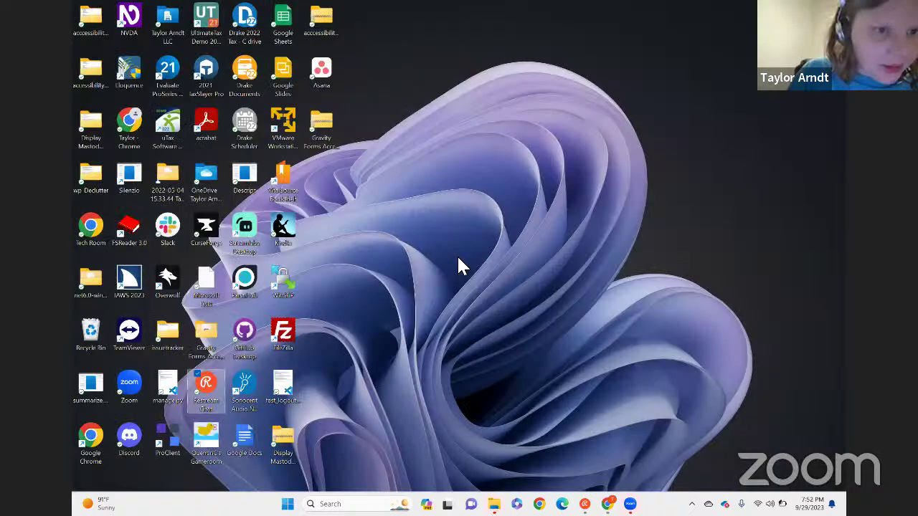
key(super+d)
key(super+r)
text(downloads)
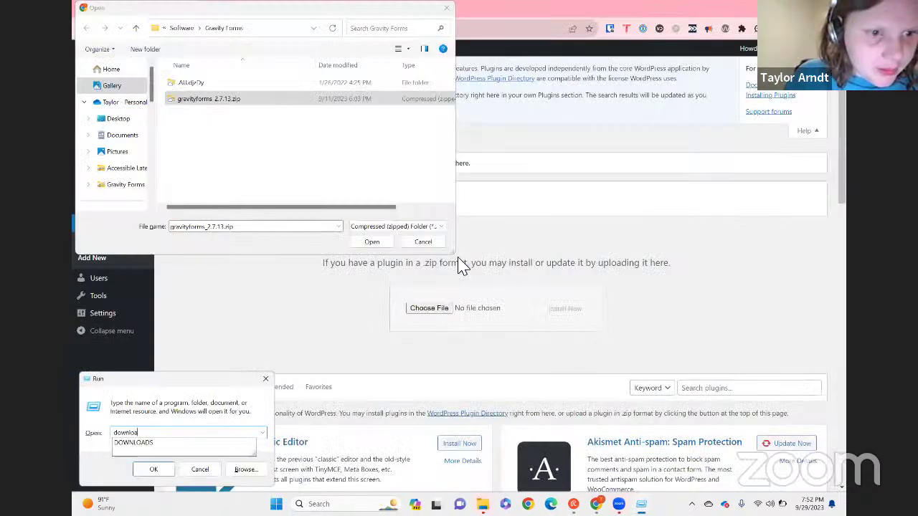
key(Return)
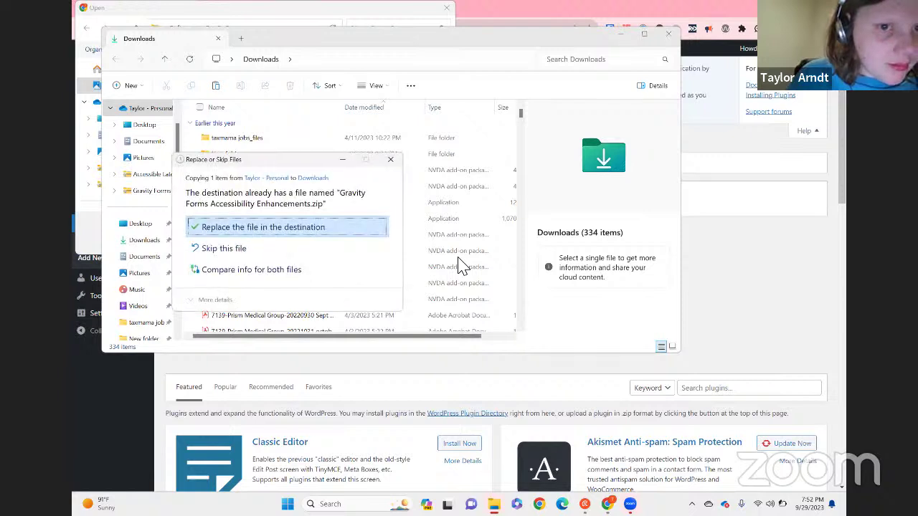
key(Down)
key(Up)
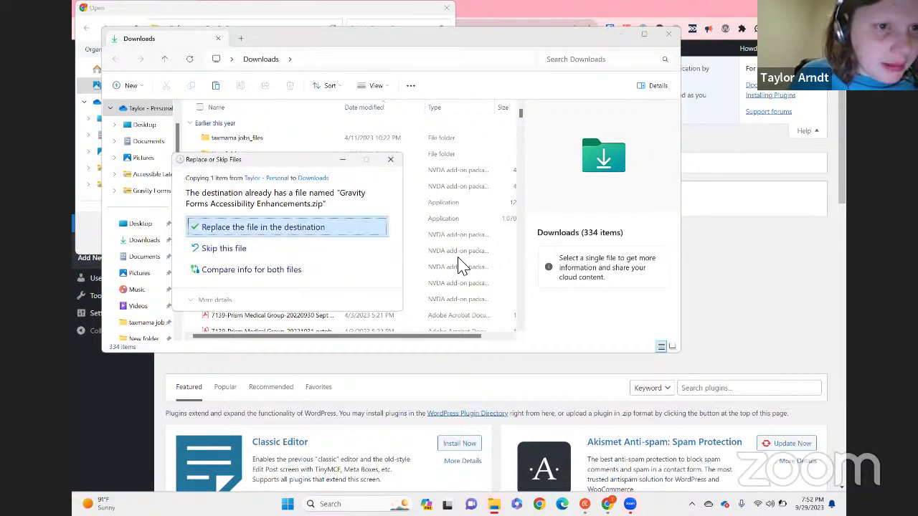
key(Return)
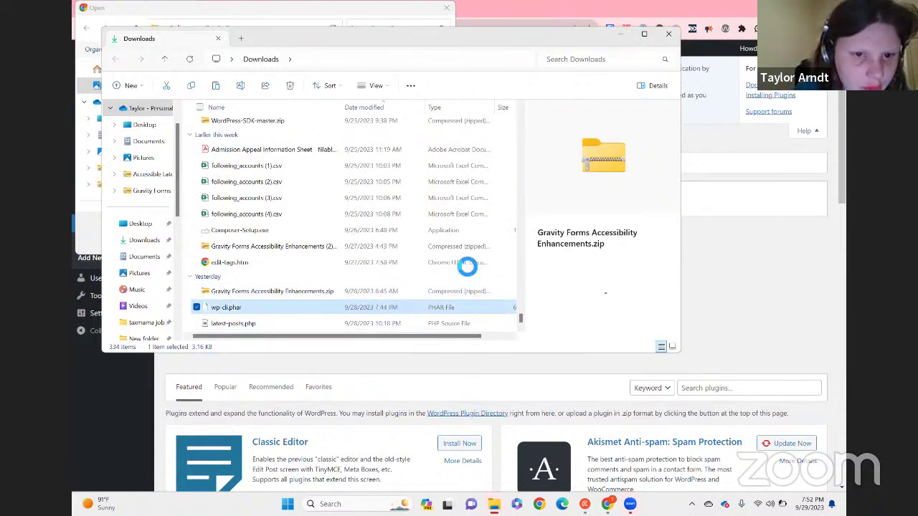
- Locate Gravity Forms Accessibility Enhancements.zip among the most recent files in Downloads and select it
key(Down)
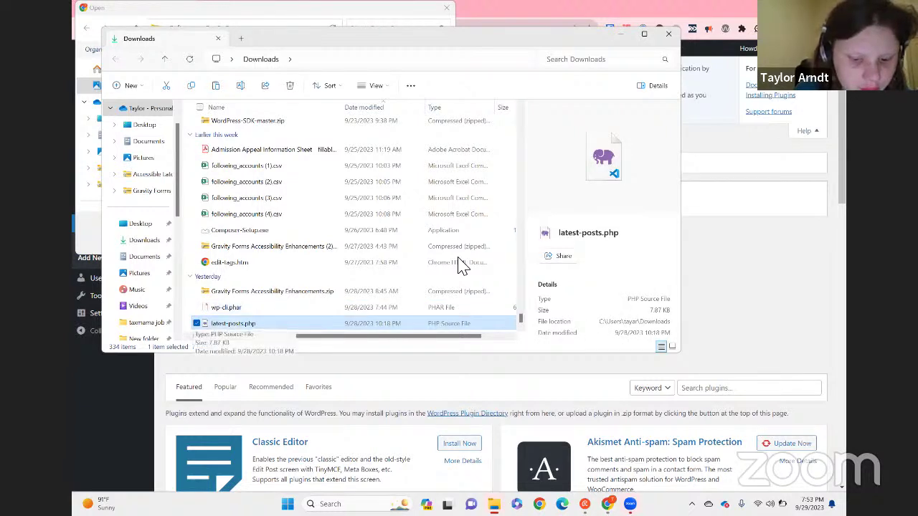
key(Up)
key(Down)
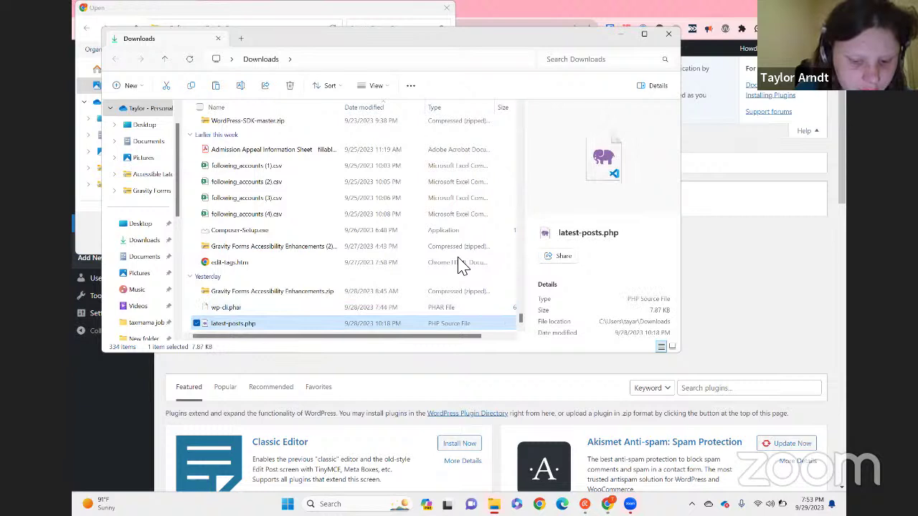
key(Up)
key(Up)
key(shift+Down)
key(shift+Up)
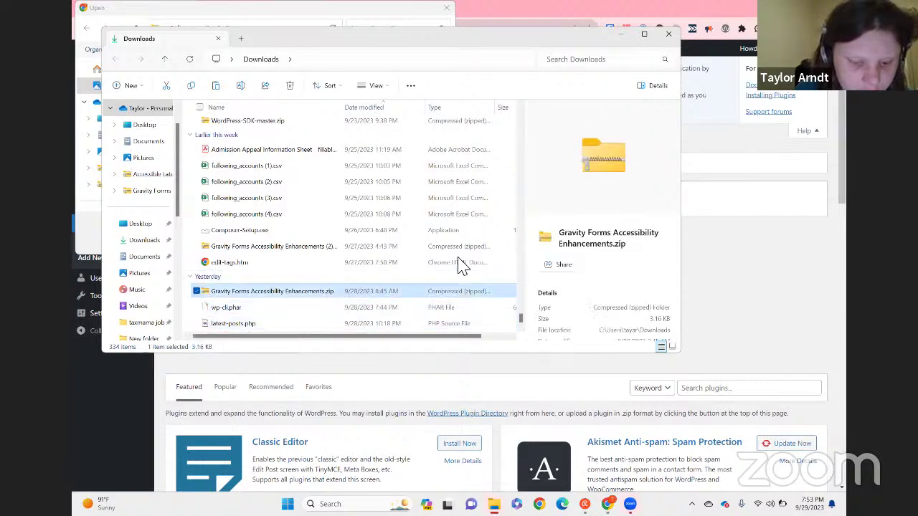
- Switch back to the plugin file chooser in the browser and open the Downloads folder there
key(alt+Tab)
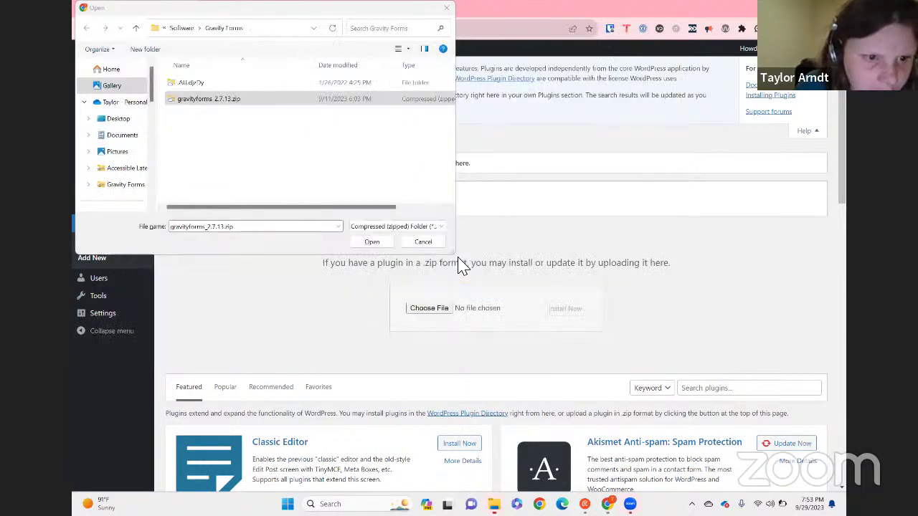
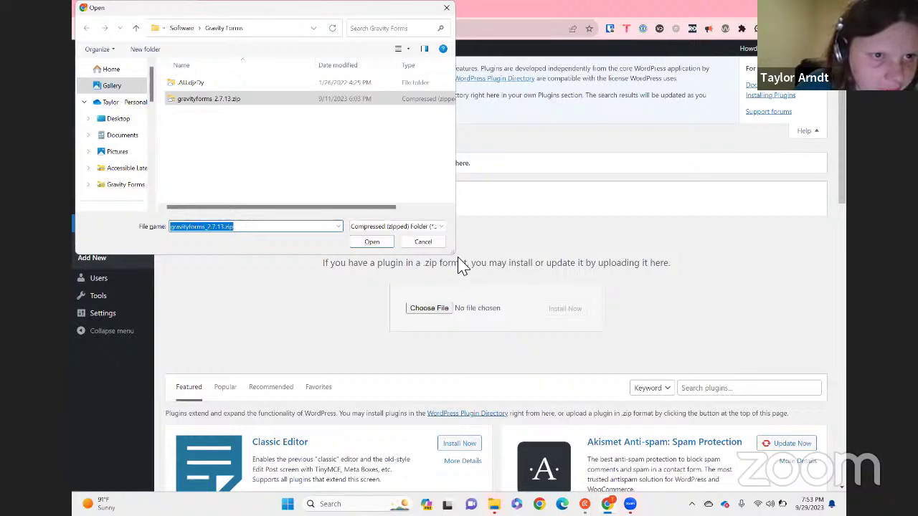
key(shift+Tab)
key(shift+Tab)
key(shift+Tab)
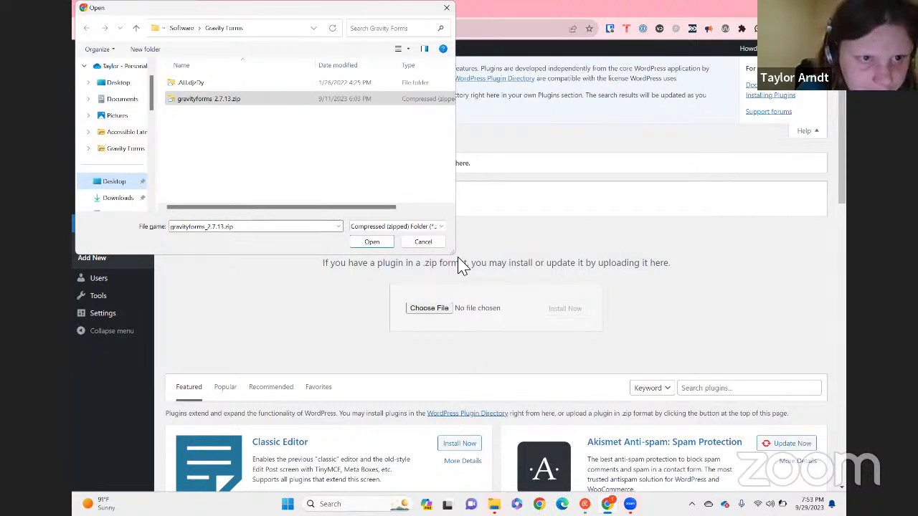
key(Tab)
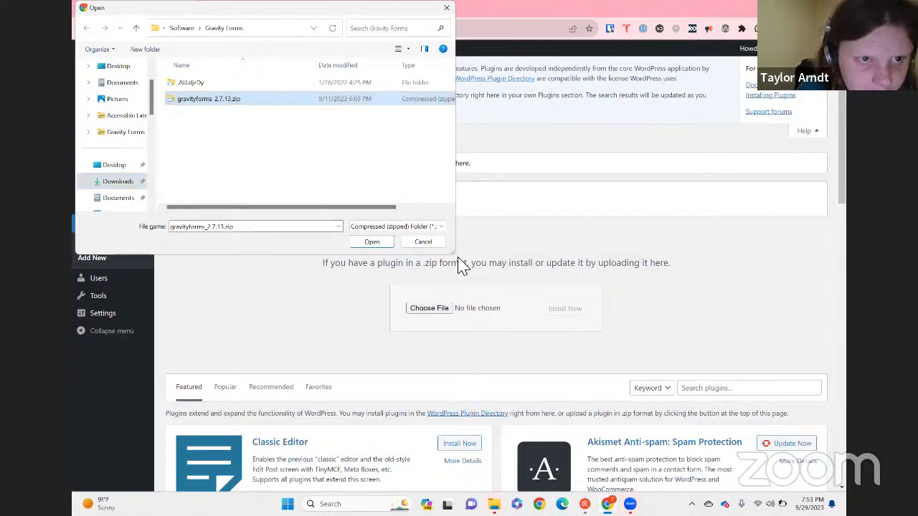
key(shift+Tab)
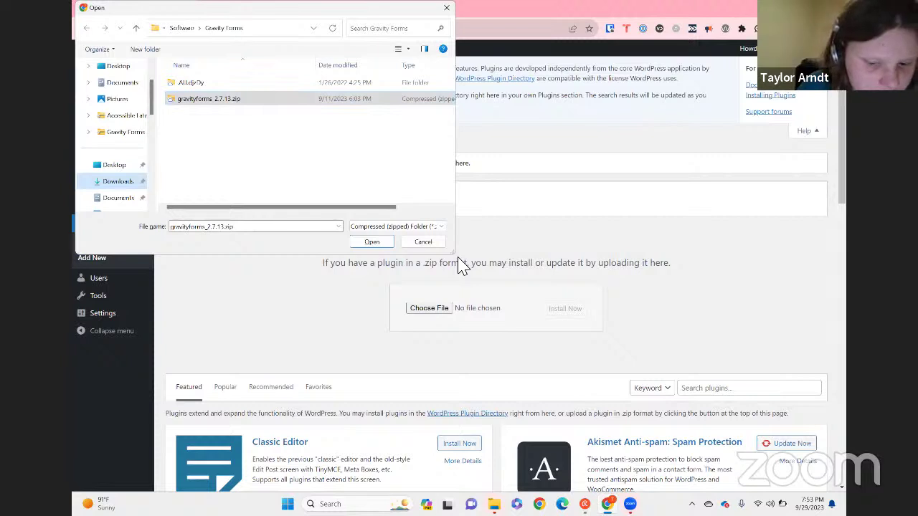
key(Return)
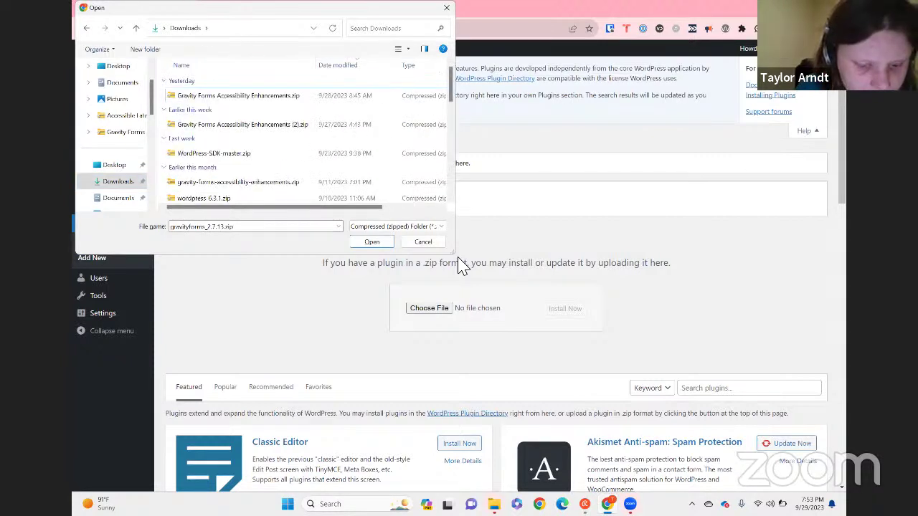
- Try to open Gravity Forms Accessibility Enhancements.zip from Downloads as the plugin file, and close the file chooser
key(Right)
key(Right)
key(Left)
key(Left)
key(Return)
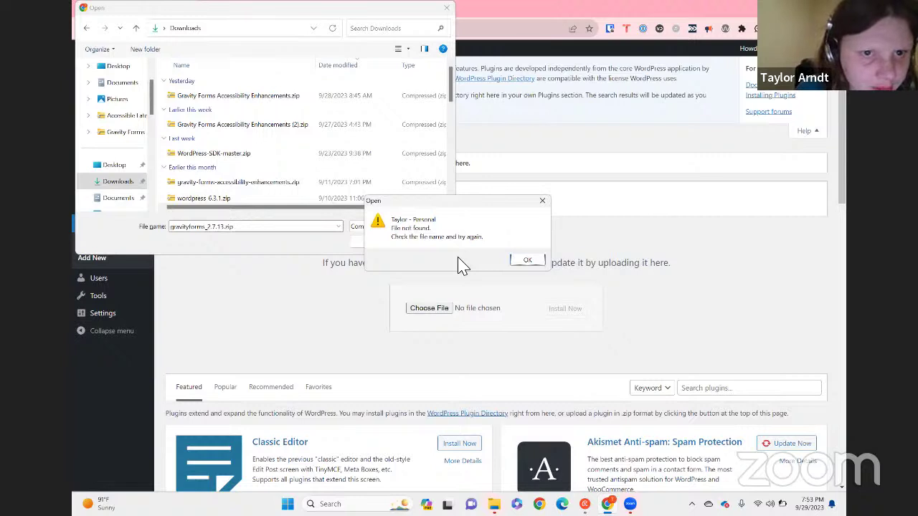
key(Return)
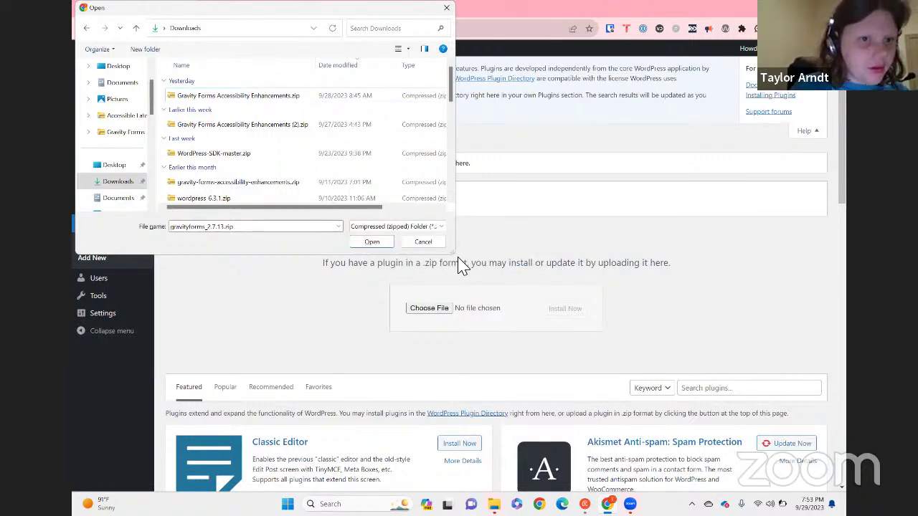
key(Down)
key(Return)
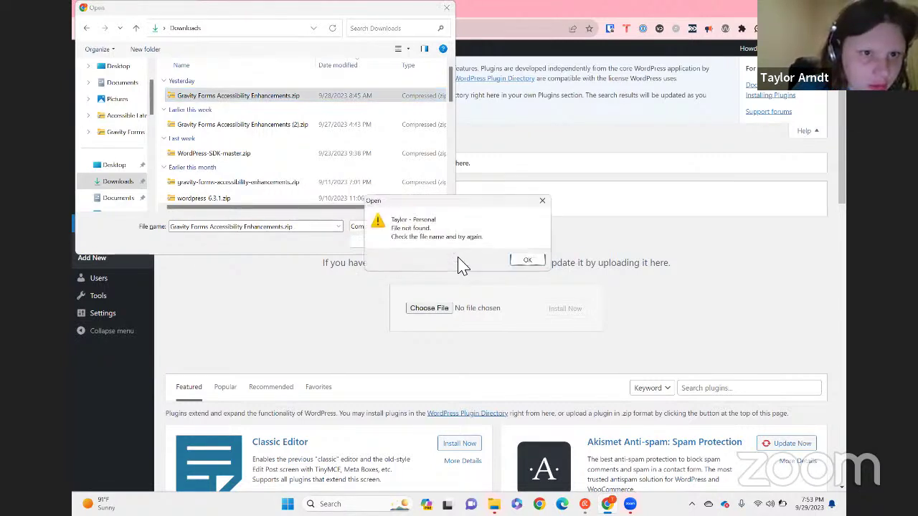
key(Return)
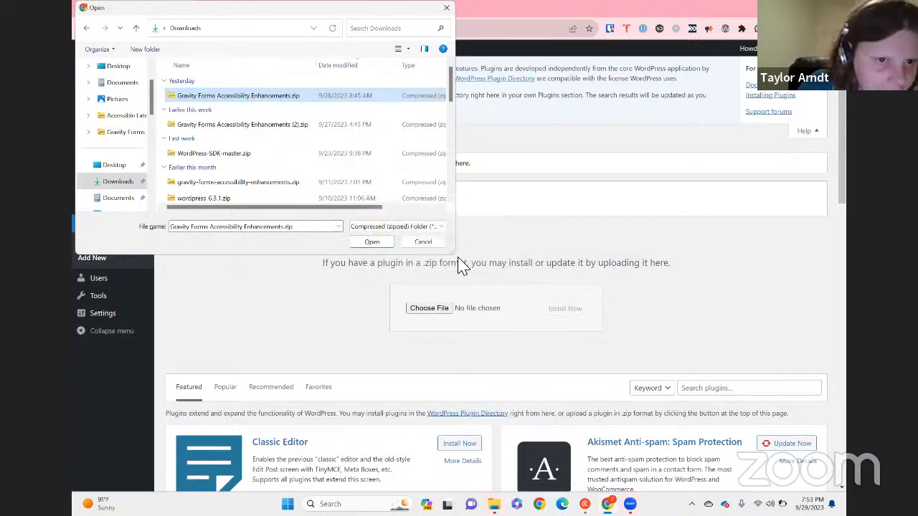
key(shift+Tab)
key(shift+Tab)
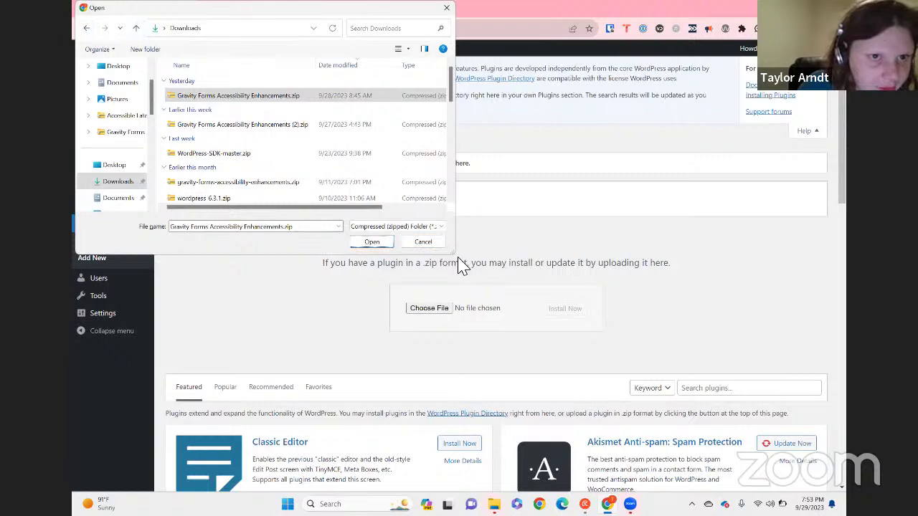
key(Tab)
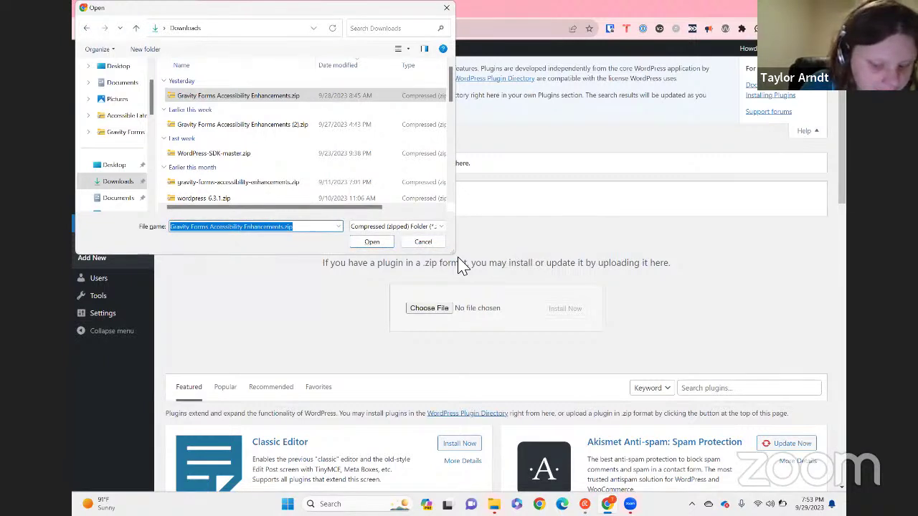
key(shift+Tab)
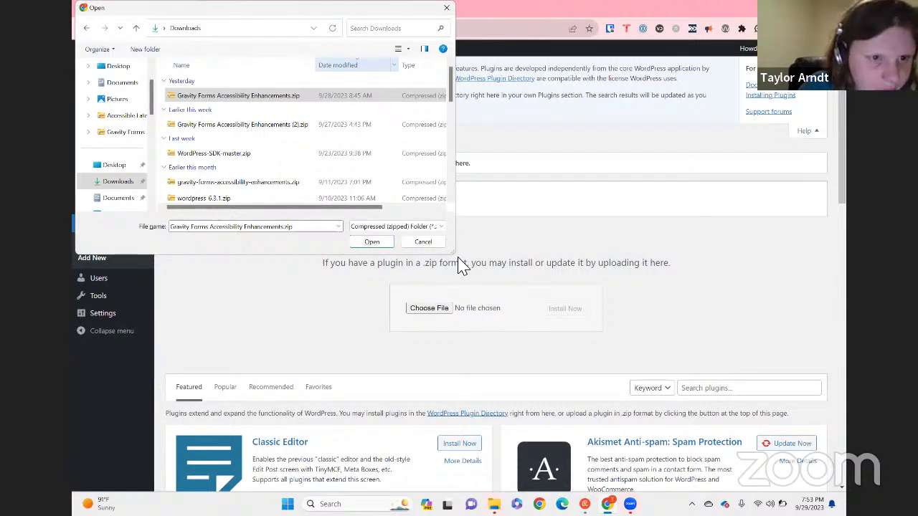
key(Escape)
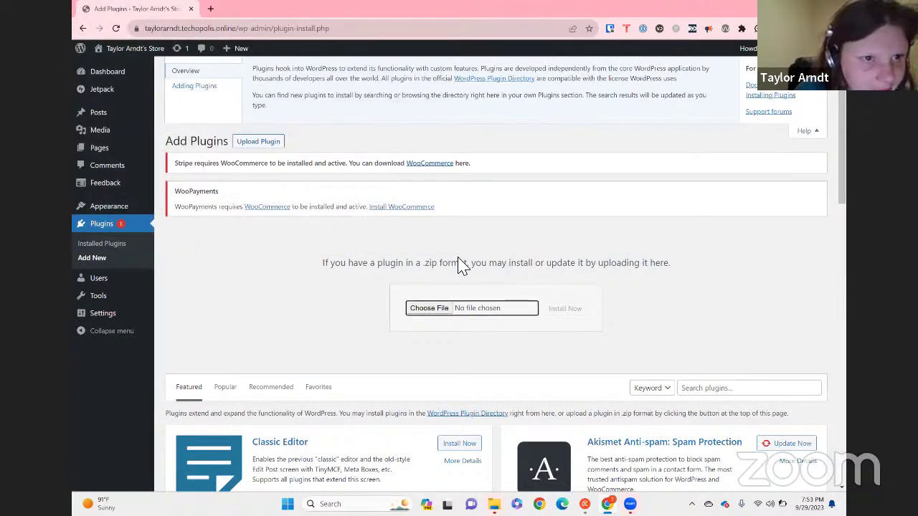
- Reopen the file chooser for the plugin upload and go to the Downloads folder
key(Return)
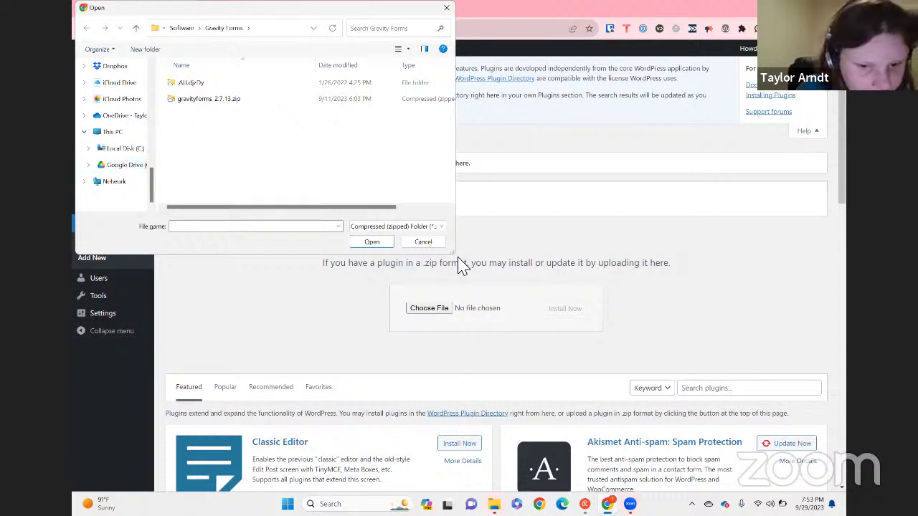
key(Home)
key(Down)
key(Down)
key(Down)
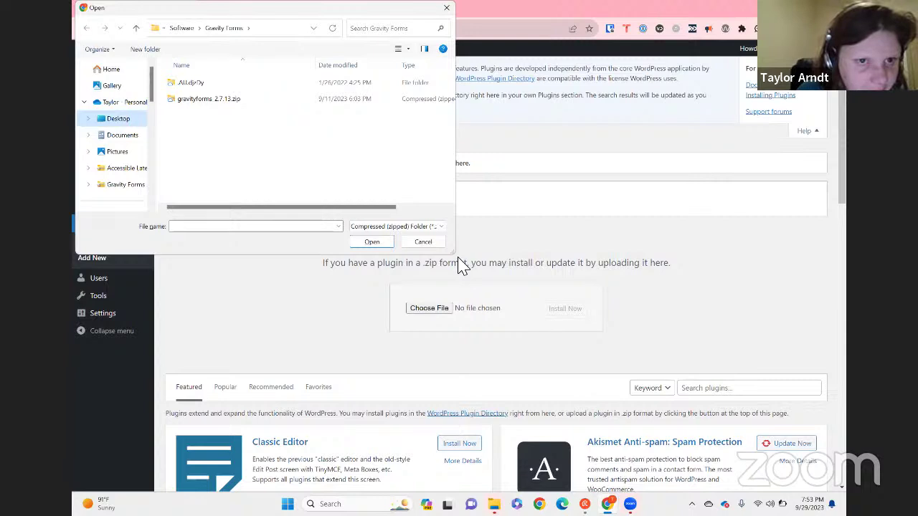
key(Down)
key(Down)
key(Down)
key(Down)
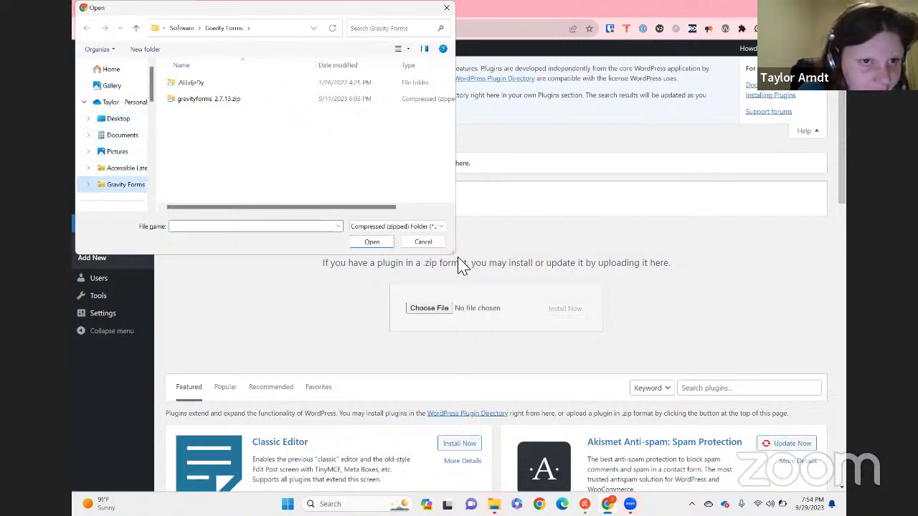
key(Down)
key(Down)
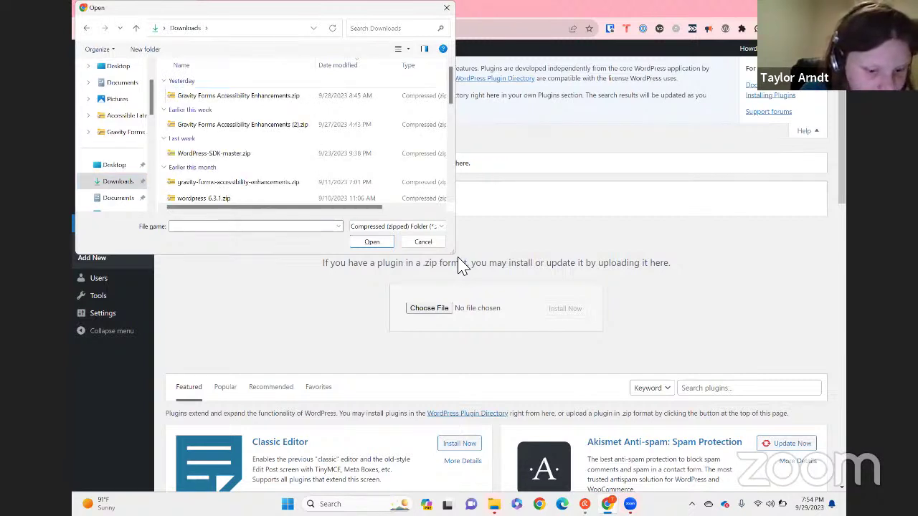
- Choose Gravity Forms Accessibility Enhancements.zip as the upload file and install the plugin
key(Tab)
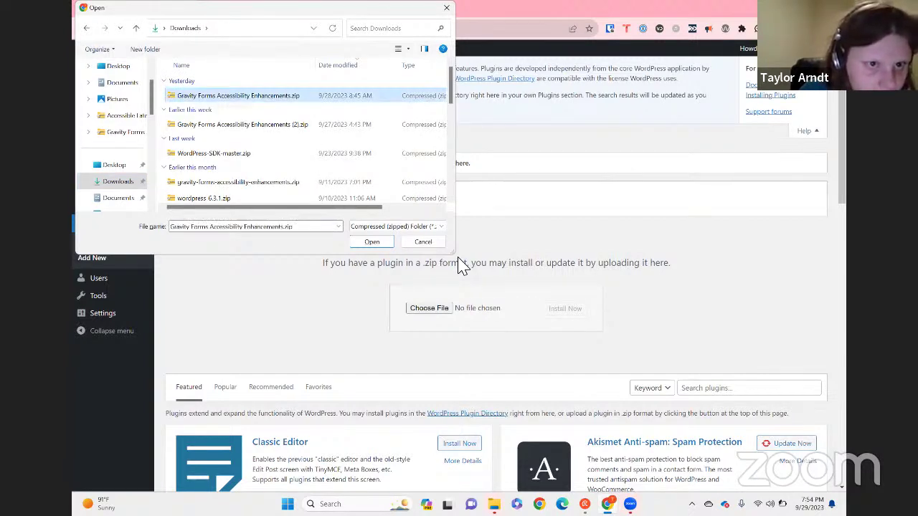
key(Return)
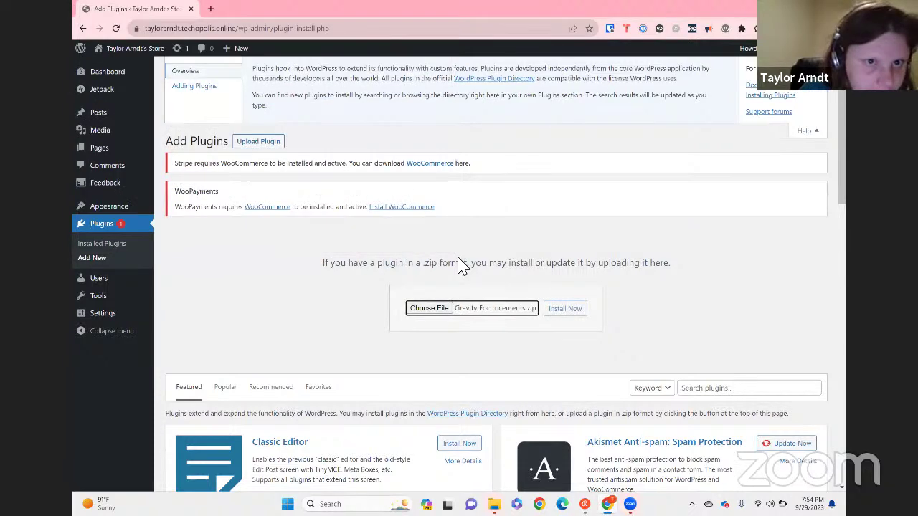
key(Tab)
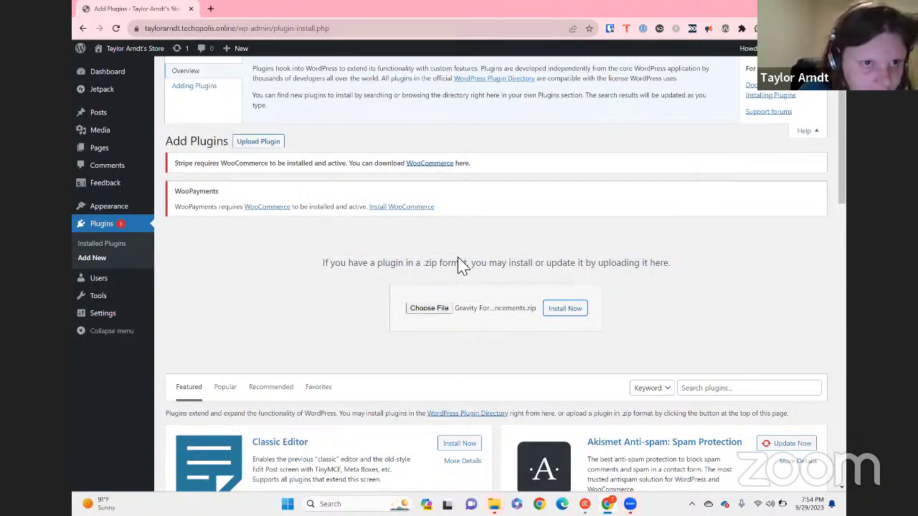
key(Return)
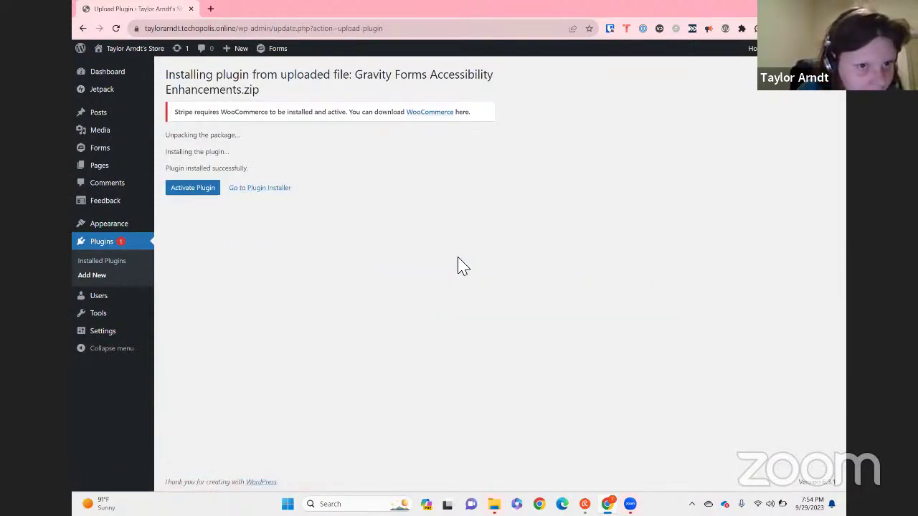
- Activate the newly installed Gravity Forms Accessibility Enhancements plugin
key(Tab)
key(Tab)
key(Return)
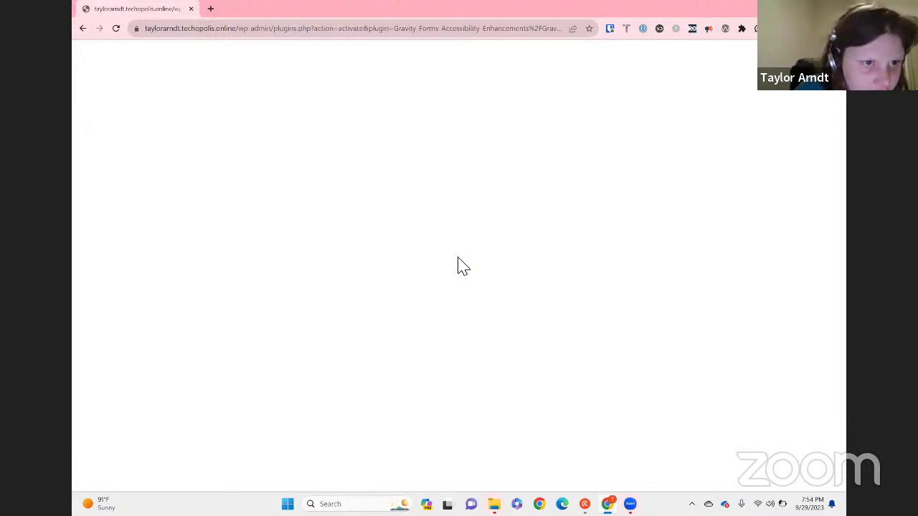
- Cut the wp-admin path and everything after it from the page address and load the site's home page
key(ctrl+l)
key(ctrl+Right)
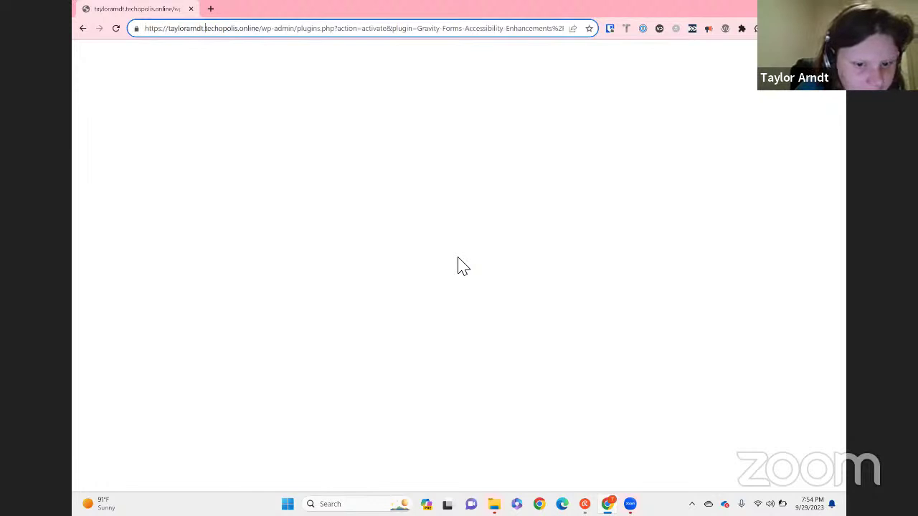
key(ctrl+Right)
key(ctrl+shift+Right)
key(ctrl+shift+Right)
key(ctrl+shift+Right)
key(ctrl+shift+Right)
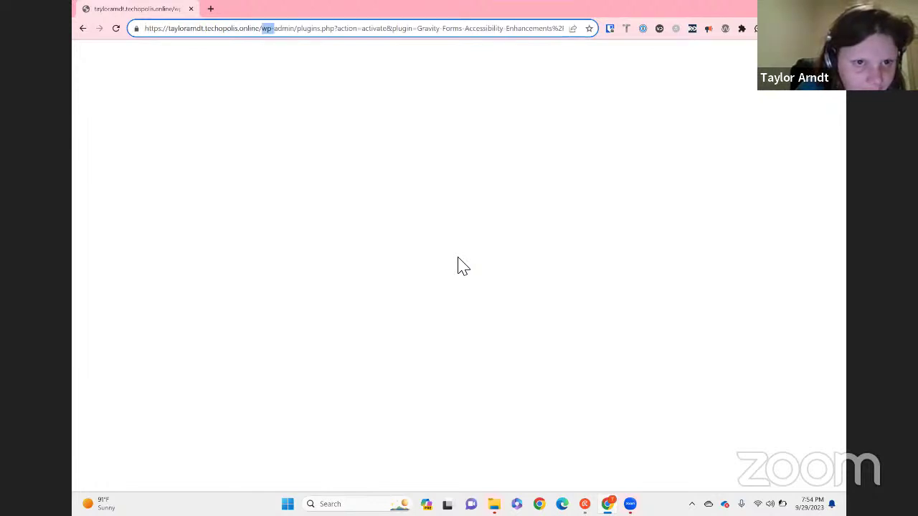
key(ctrl+shift+Right)
key(ctrl+shift+Right)
key(ctrl+shift+Right)
key(ctrl+shift+Right)
key(ctrl+shift+Right)
key(ctrl+shift+Right)
key(ctrl+shift+Right)
key(ctrl+shift+Right)
key(ctrl+shift+Right)
key(ctrl+shift+Right)
key(ctrl+shift+Right)
key(ctrl+shift+Right)
key(ctrl+shift+Right)
key(ctrl+shift+Right)
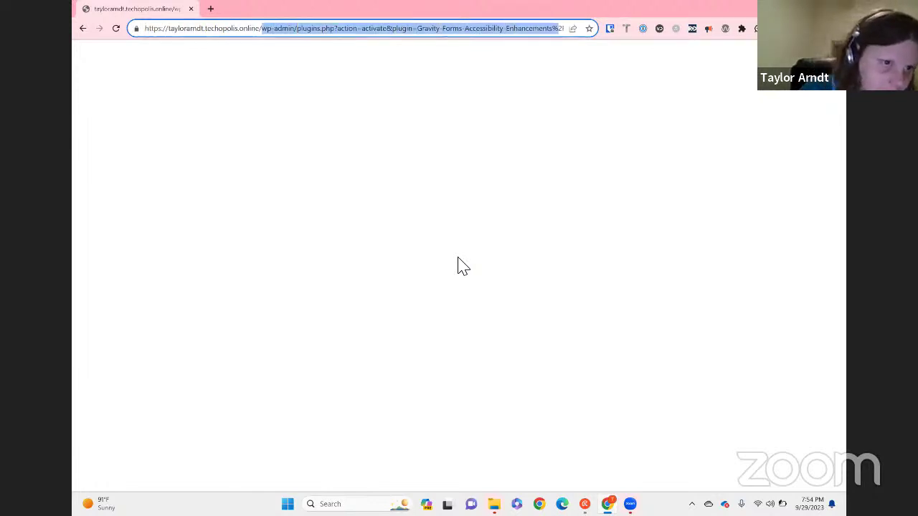
key(BackSpace)
key(Return)
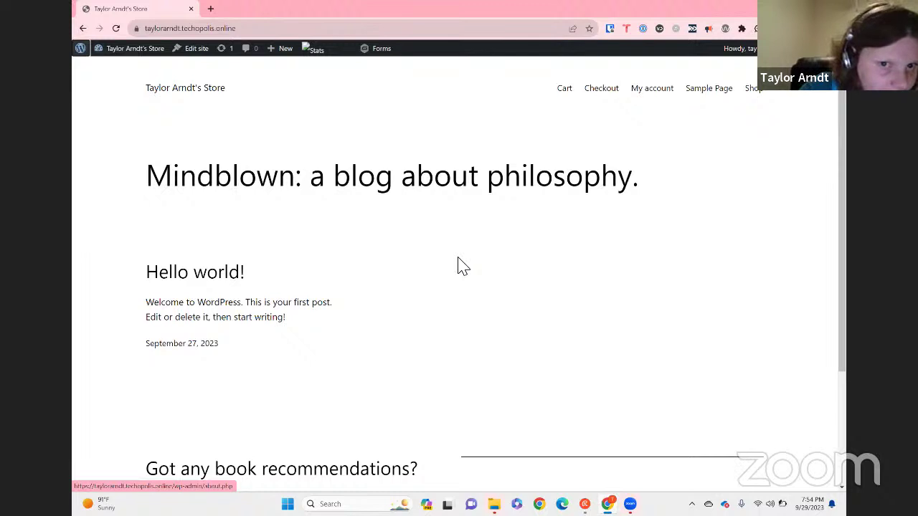
- Go from the site's home page to its WordPress admin dashboard
key(Insert+F7)
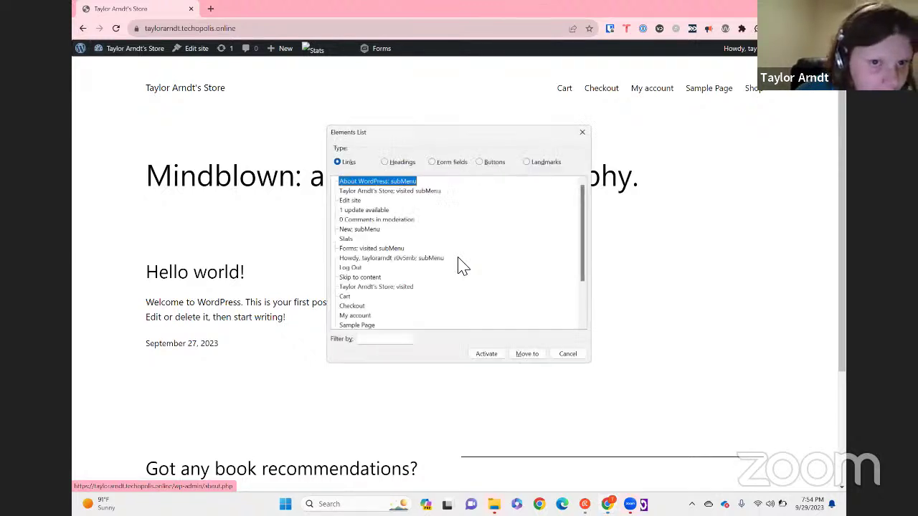
key(Down)
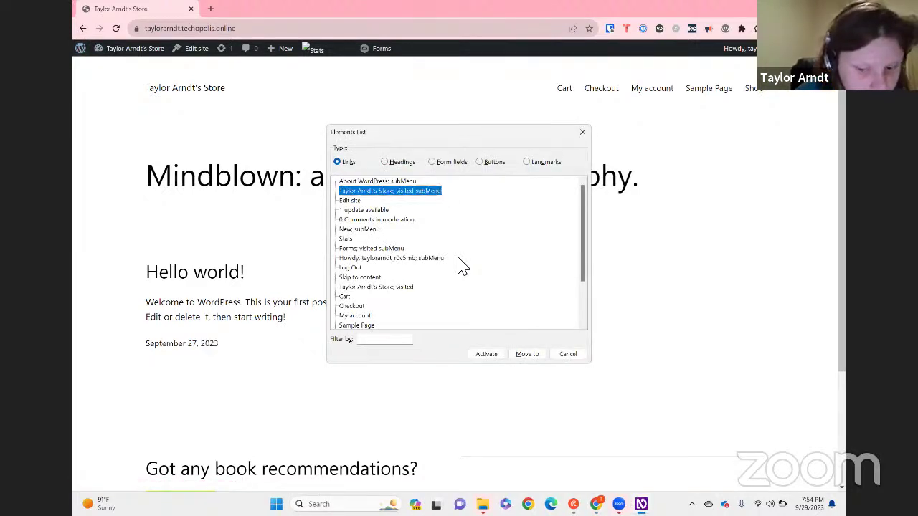
key(Escape)
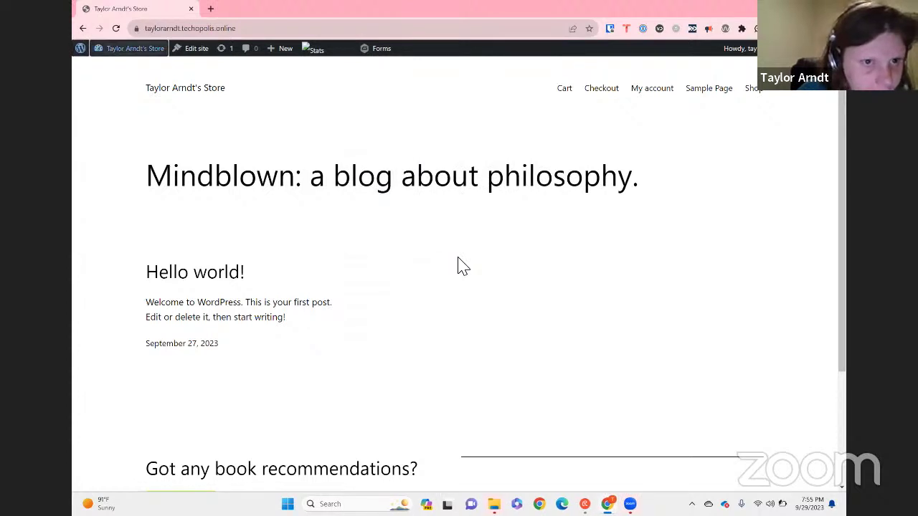
key(Return)
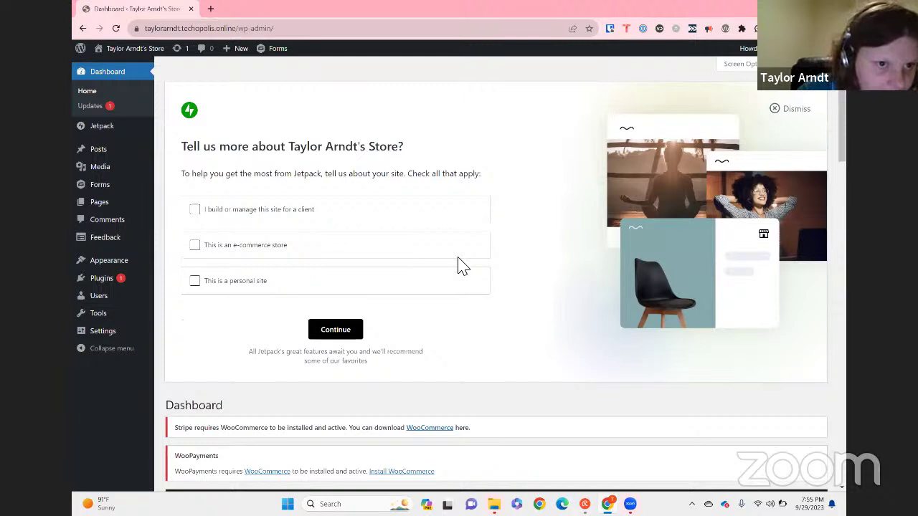
- Open the Installed Plugins page from the list of links on the dashboard
key(Insert+F7)
key(p)
key(p)
key(p)
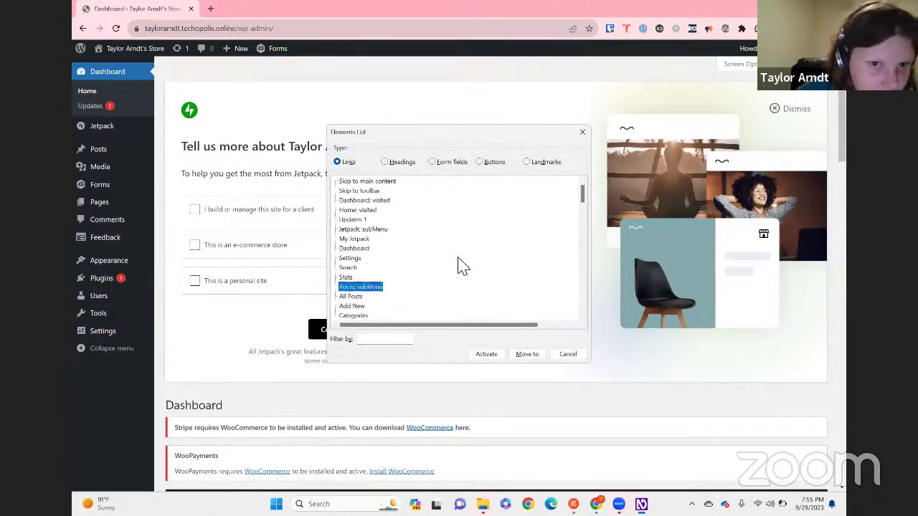
key(Down)
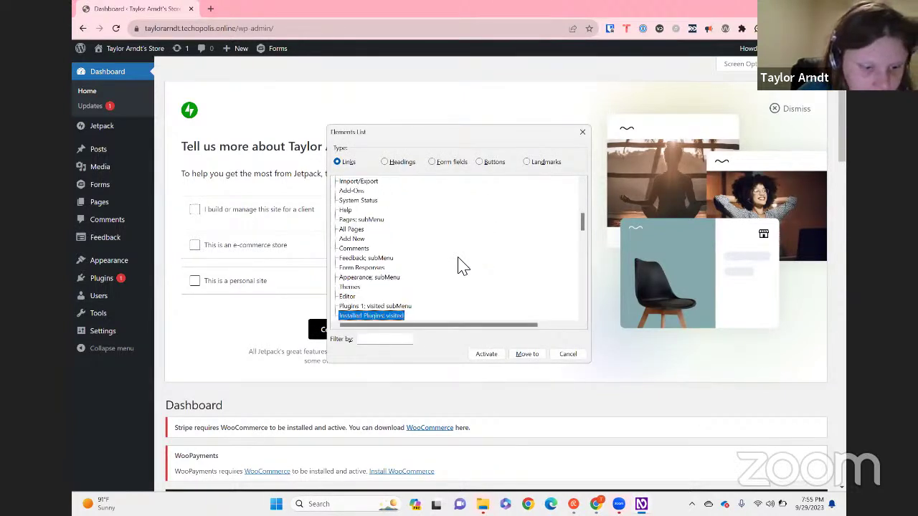
key(Return)
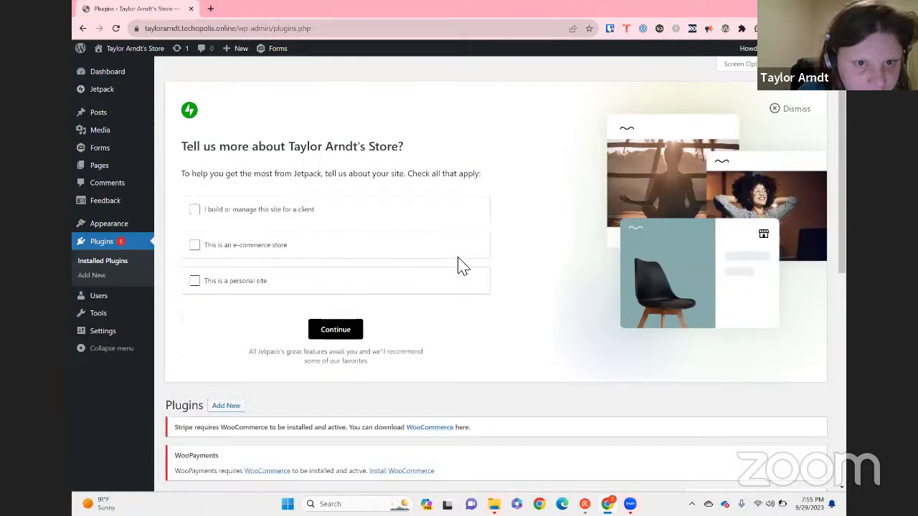
- Check the Gravity Forms Accessibility Enhancements entry in the installed plugins table for its activation status
key(t)
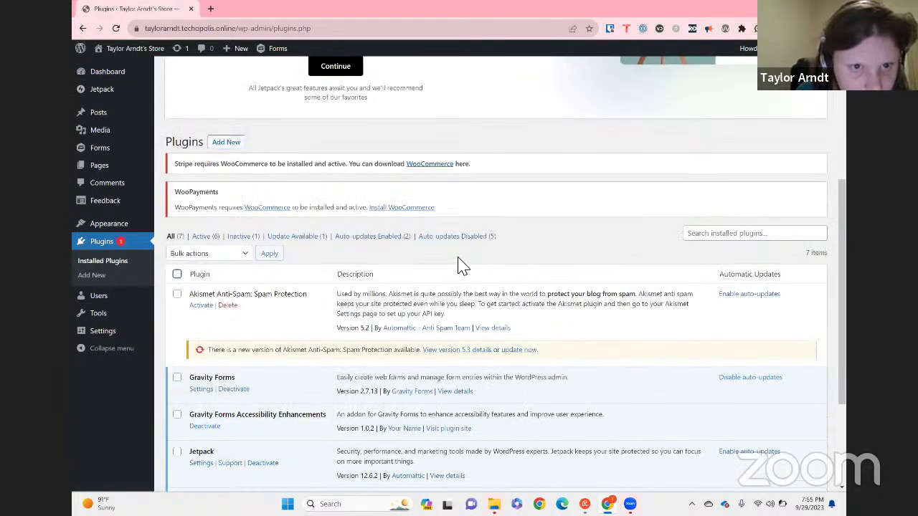
key(Tab)
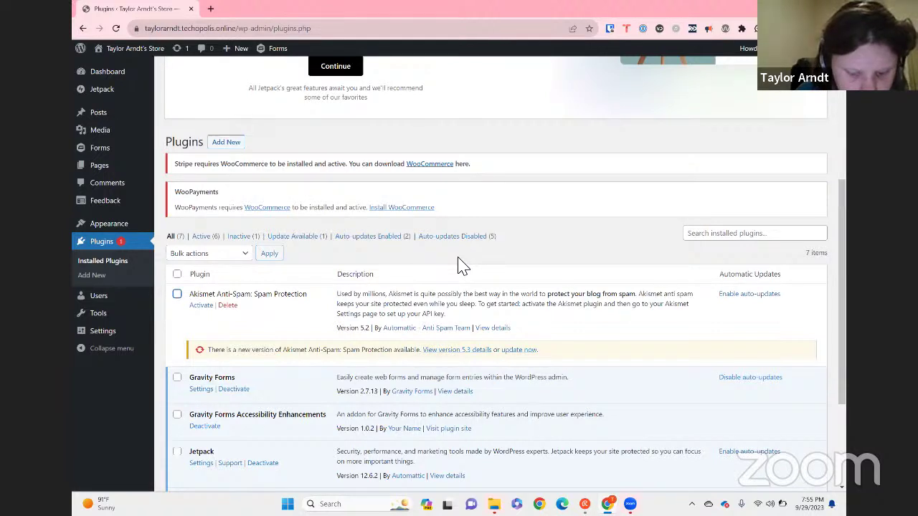
key(Tab)
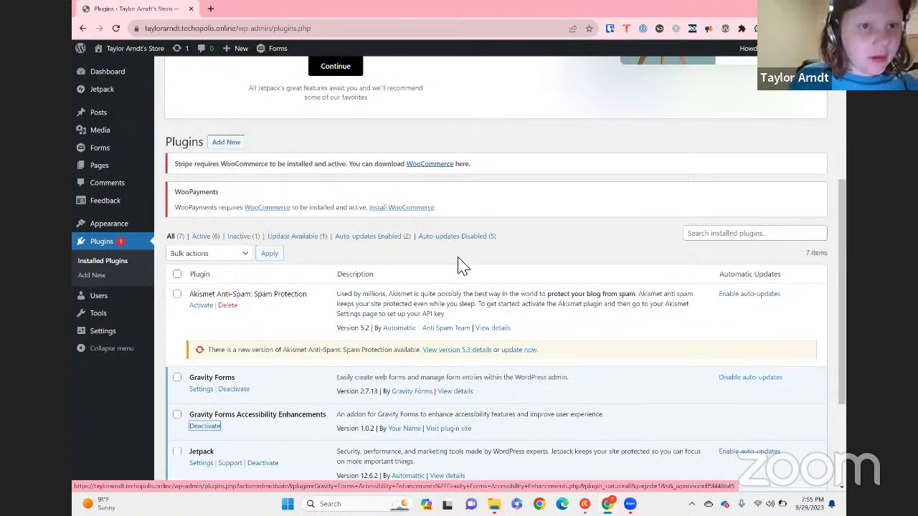
- Search the links on the Plugins page for entries belonging to Gravity Forms and its accessibility add-on
key(ctrl+Home)
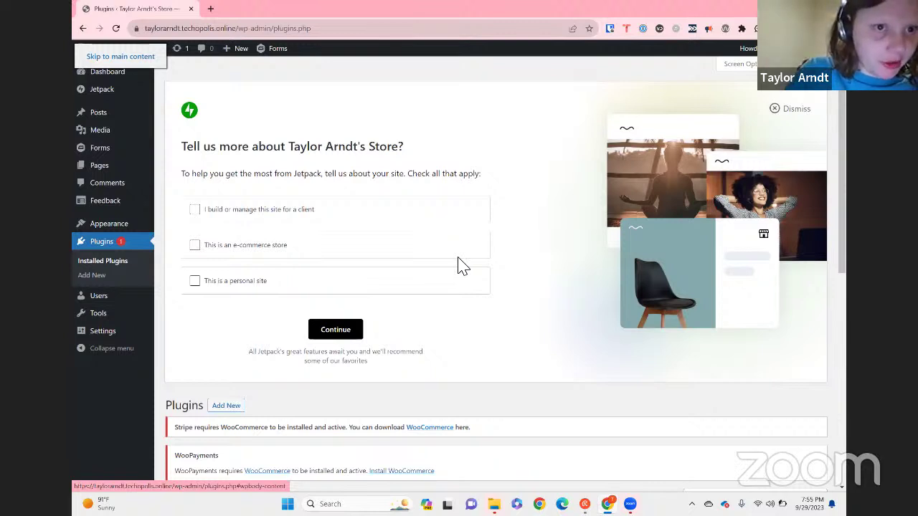
key(Tab)
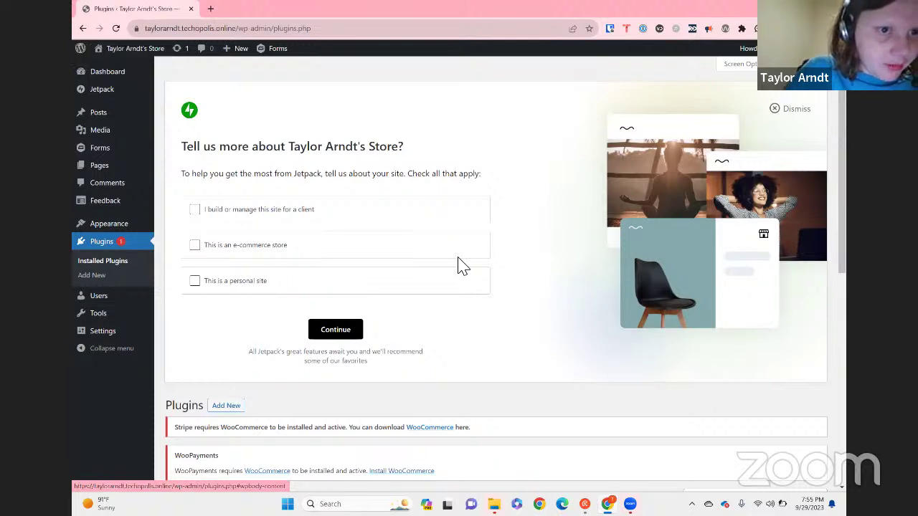
key(Insert+F7)
key(g)
key(g)
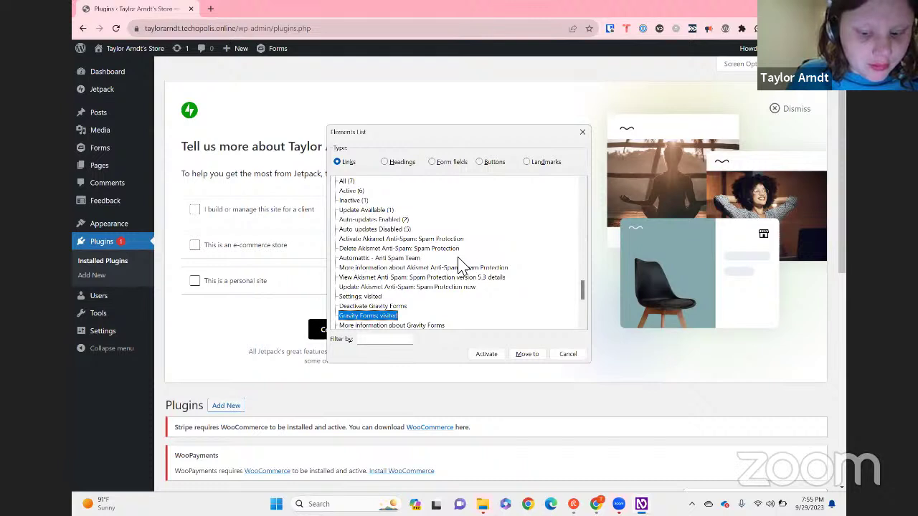
key(g)
key(Home)
key(Down)
key(Down)
key(Down)
key(Down)
key(Down)
key(Down)
key(Down)
key(Down)
key(Down)
key(Down)
key(Down)
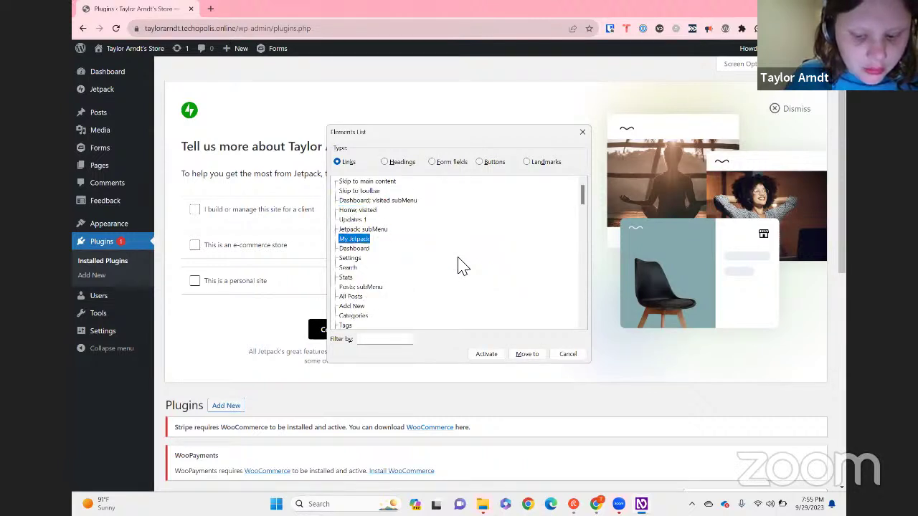
key(Down)
key(Down)
key(Down)
key(Down)
key(Down)
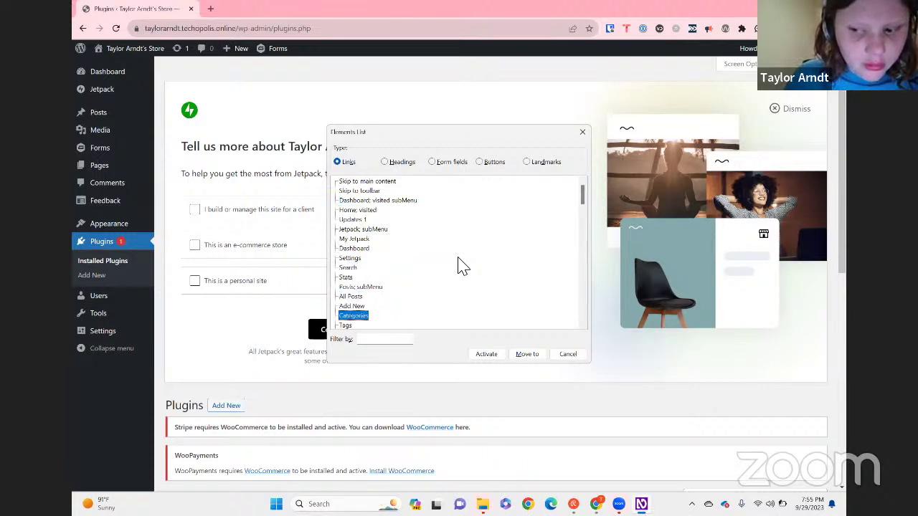
key(g)
key(g)
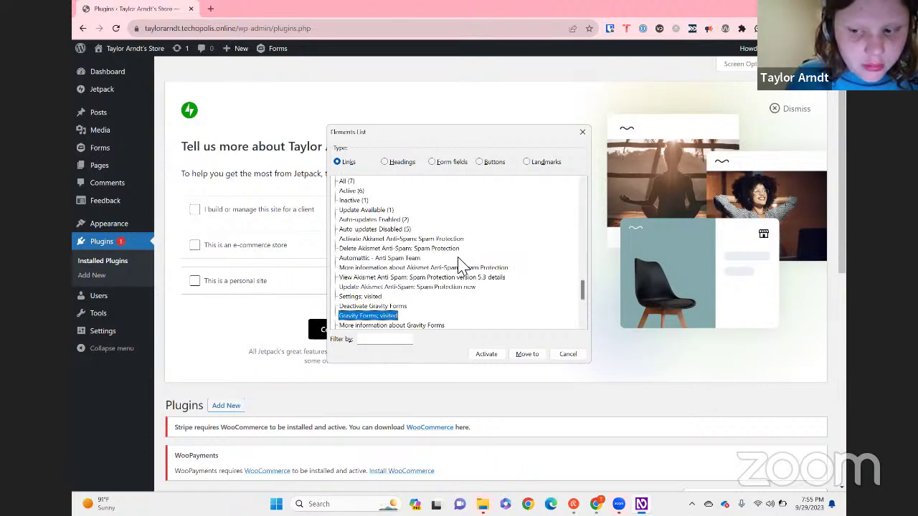
key(g)
key(g)
key(g)
key(Down)
key(Escape)
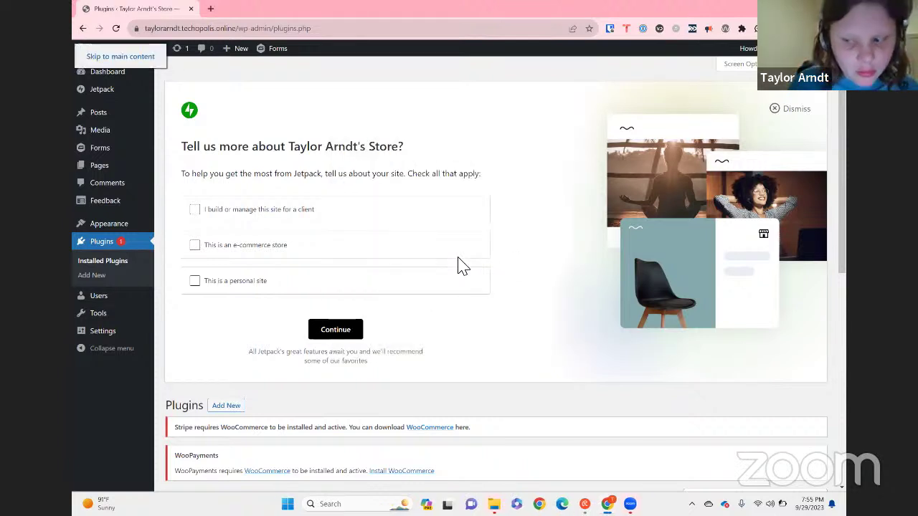
- Examine the admin menu entries and submenus from Dashboard through Jetpack, Posts and Media towards Forms
key(Tab)
key(Tab)
key(Tab)
key(Tab)
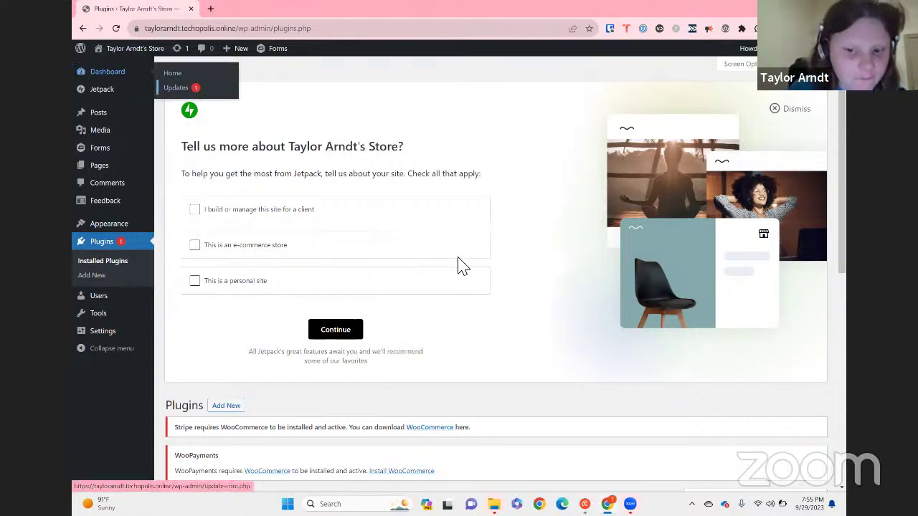
key(Tab)
key(Tab)
key(Tab)
key(Tab)
key(Tab)
key(Tab)
key(Tab)
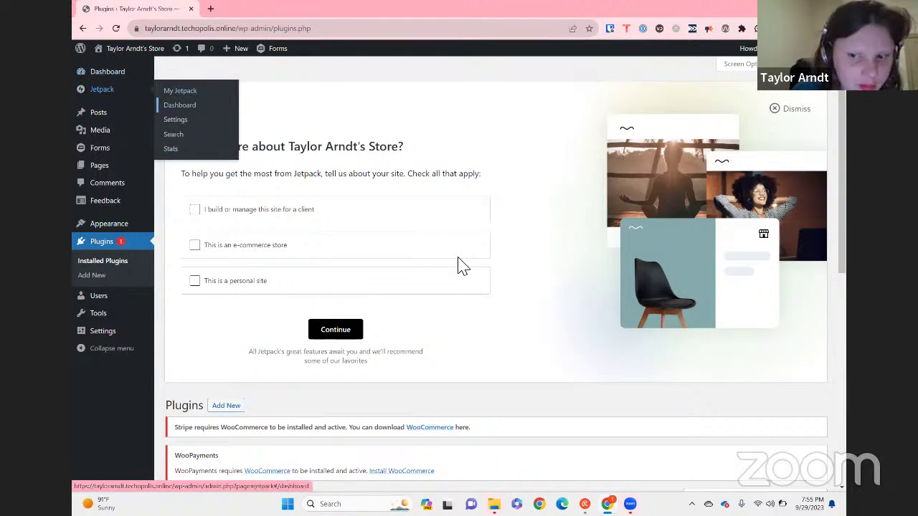
key(Tab)
key(Tab)
key(Tab)
key(Tab)
key(Tab)
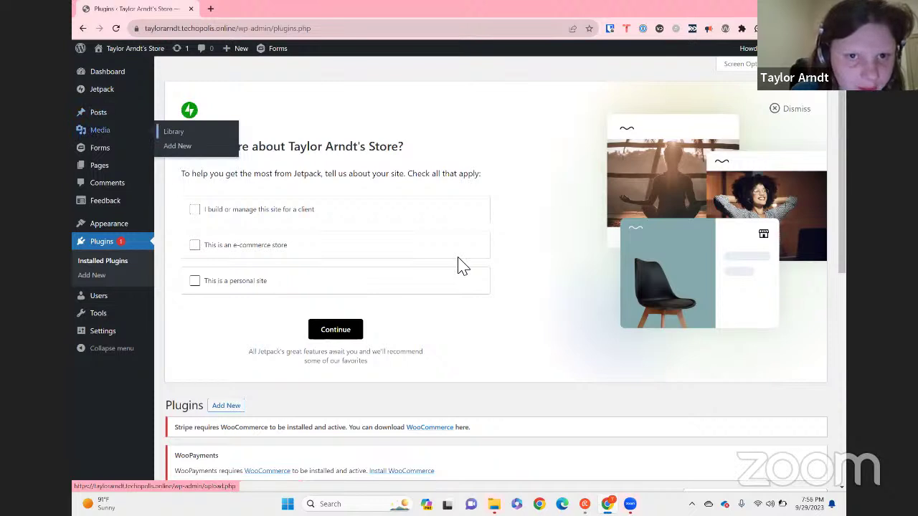
key(Tab)
key(Tab)
key(Tab)
- Return to the Home page of the admin dashboard
key(ctrl+Home)
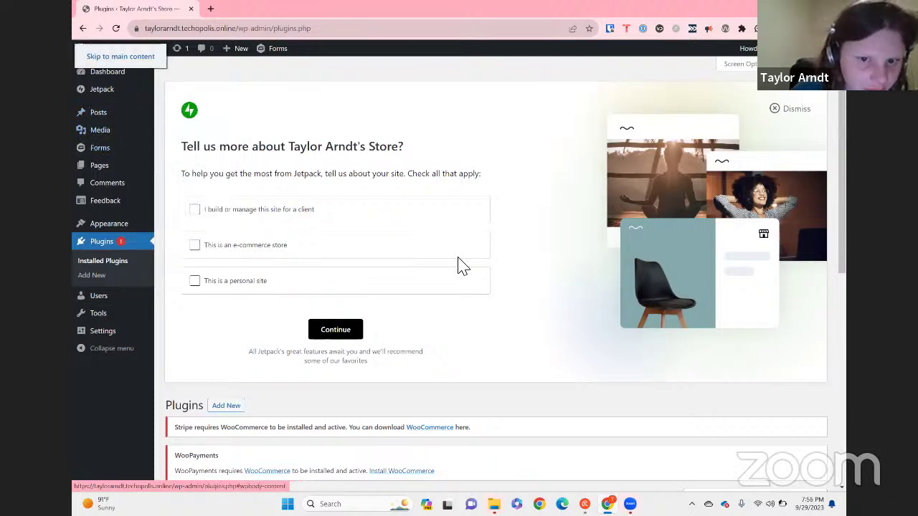
key(Tab)
key(Tab)
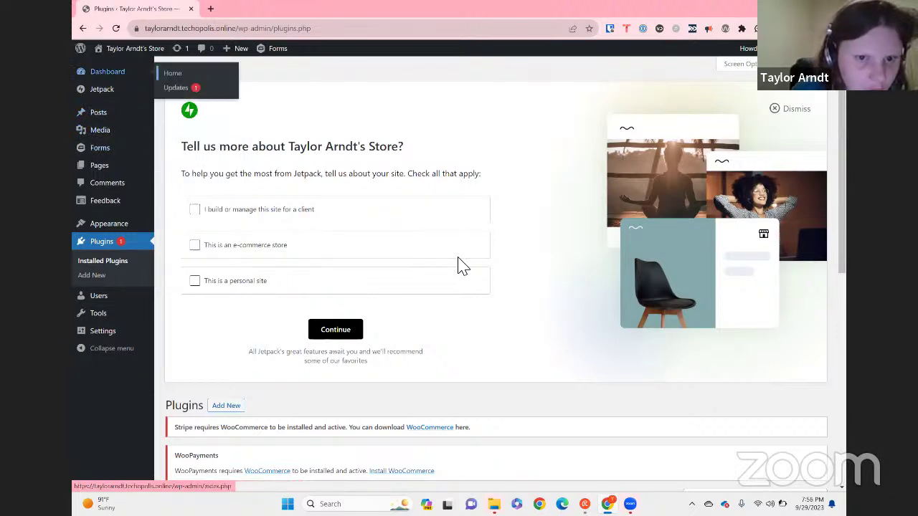
key(Return)
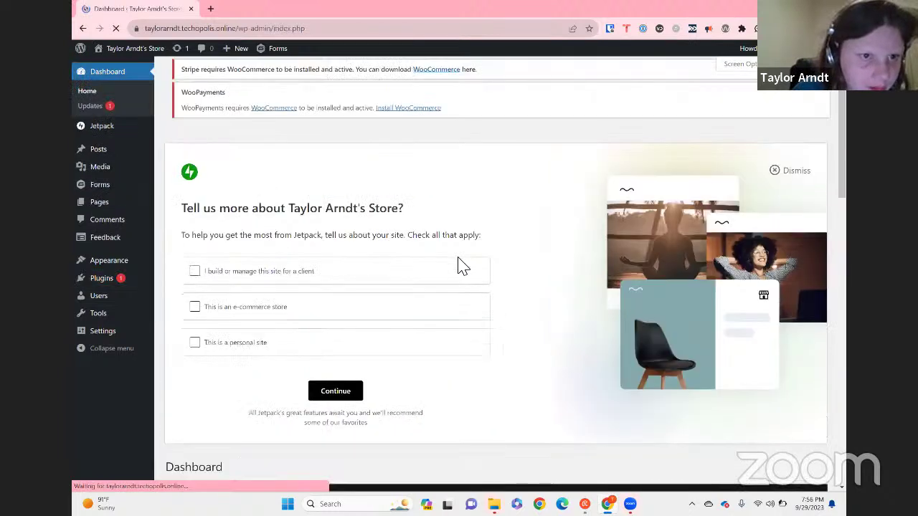
- Search the dashboard page for "pl" and examine the admin menu entries around Updates and Jetpack
key(Tab)
key(Tab)
key(Tab)
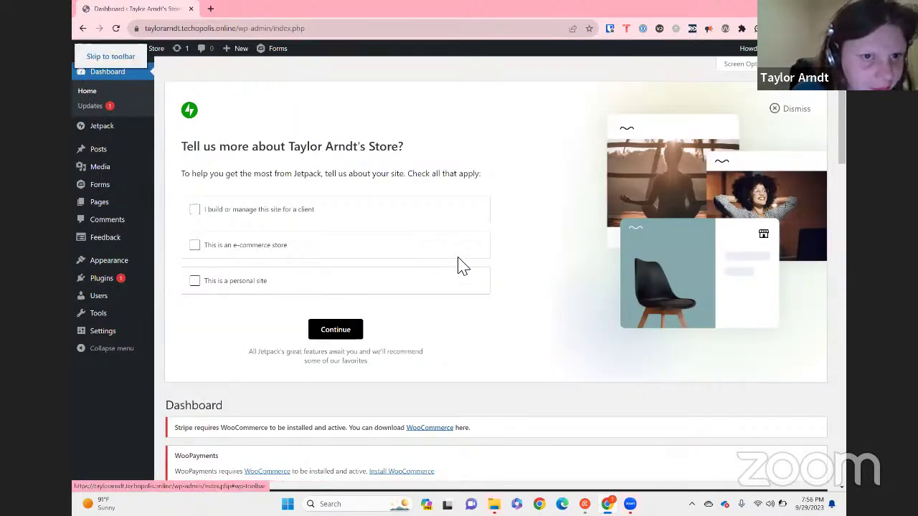
key(ctrl+Insert+f)
text(pl)
key(Return)
key(Return)
key(Return)
key(Tab)
key(Tab)
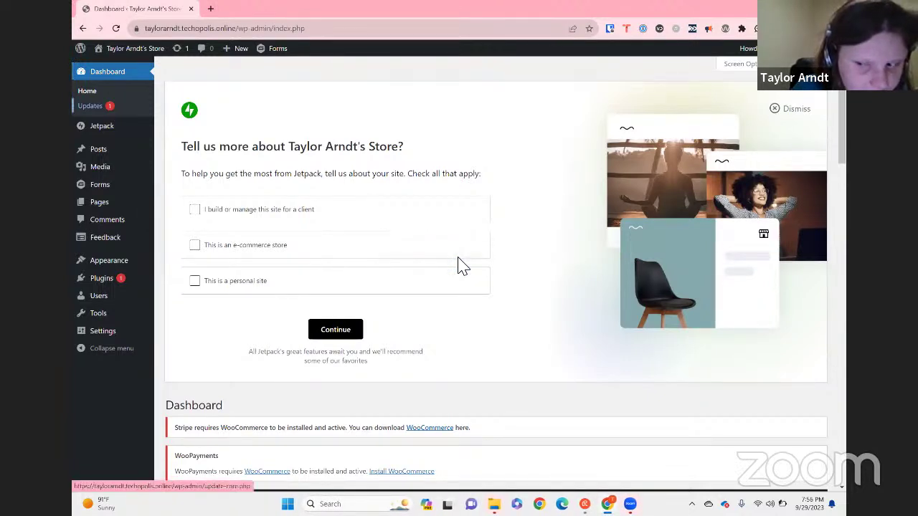
key(Tab)
key(Tab)
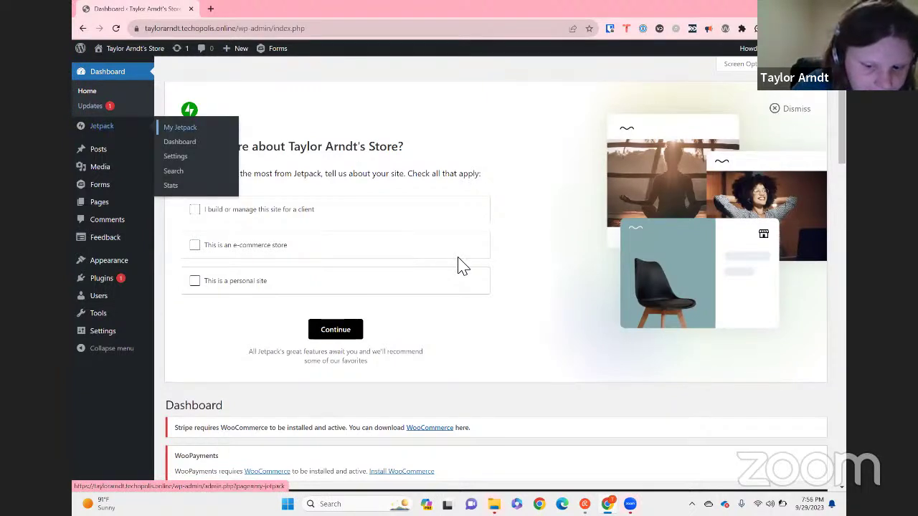
- Look through the dashboard's links for entries starting with G, and close the links list
key(insert+F7)
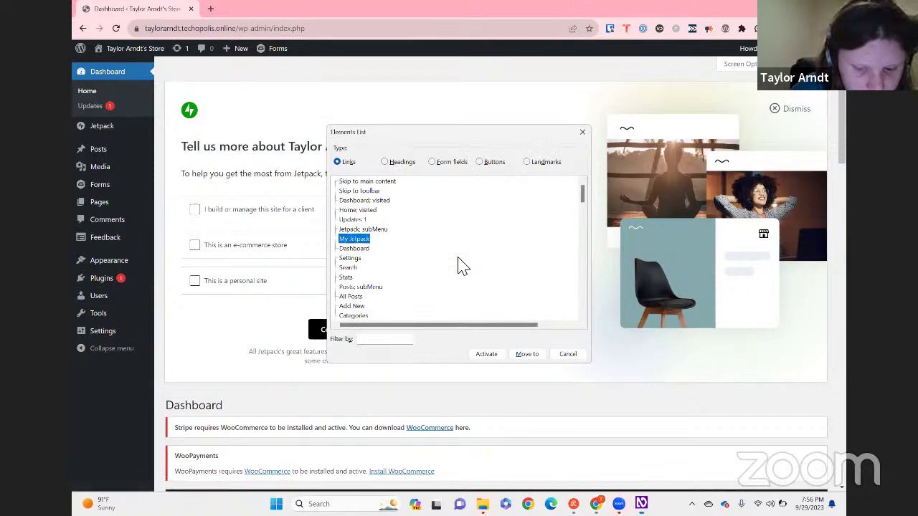
key(Down)
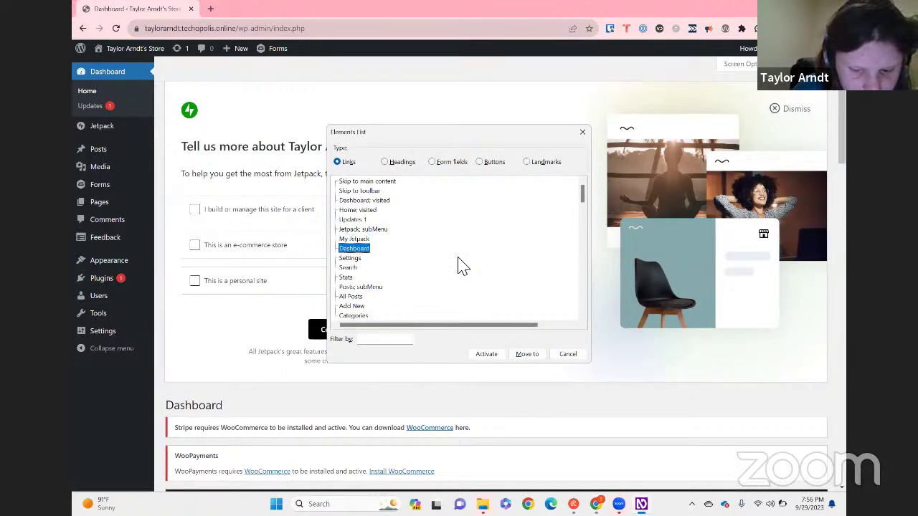
key(Up)
key(g)
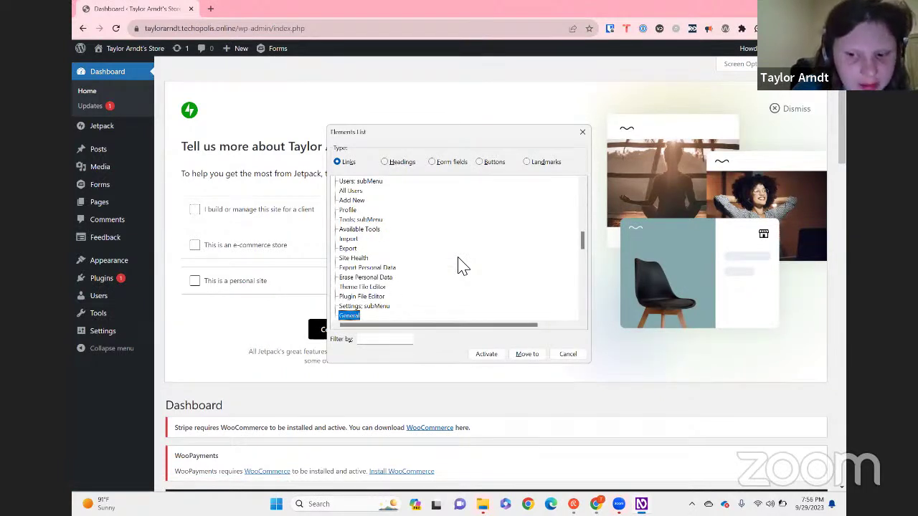
key(Escape)
- Switch to File Explorer and check the folder location of Gravity Forms Accessibility Enhancements.zip
key(alt+Tab)
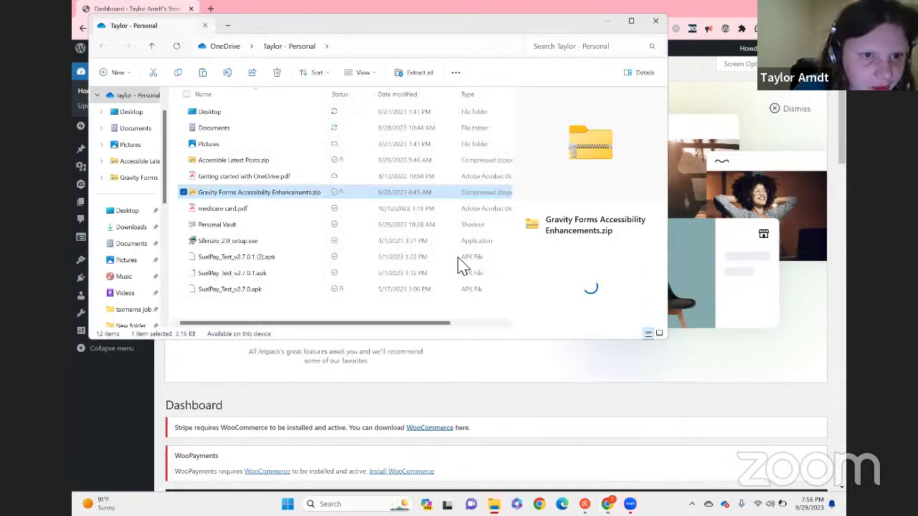
key(Up)
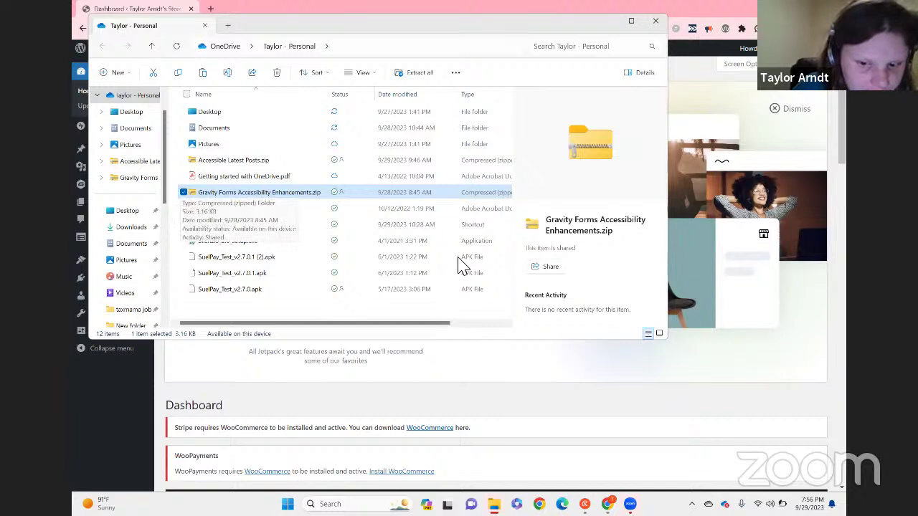
key(F4)
key(ctrl+Left)
key(ctrl+Left)
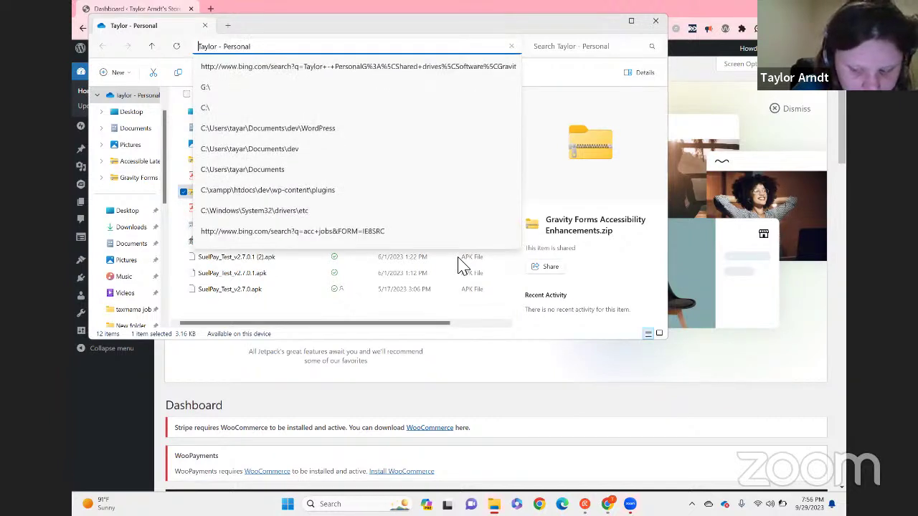
key(Escape)
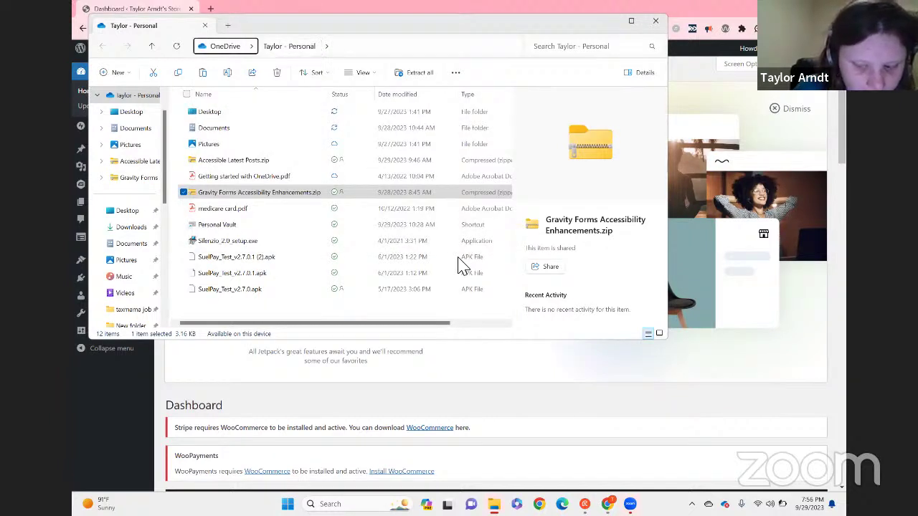
key(Tab)
key(Tab)
key(Tab)
key(Tab)
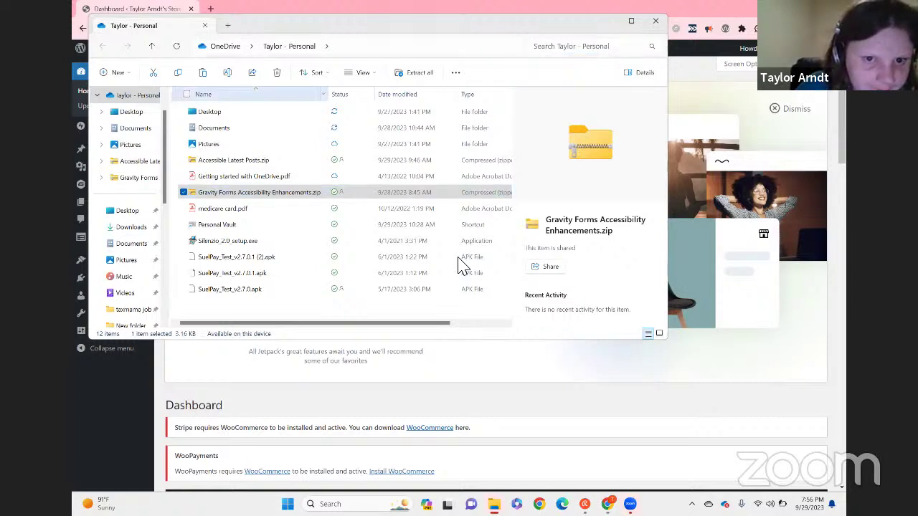
key(Tab)
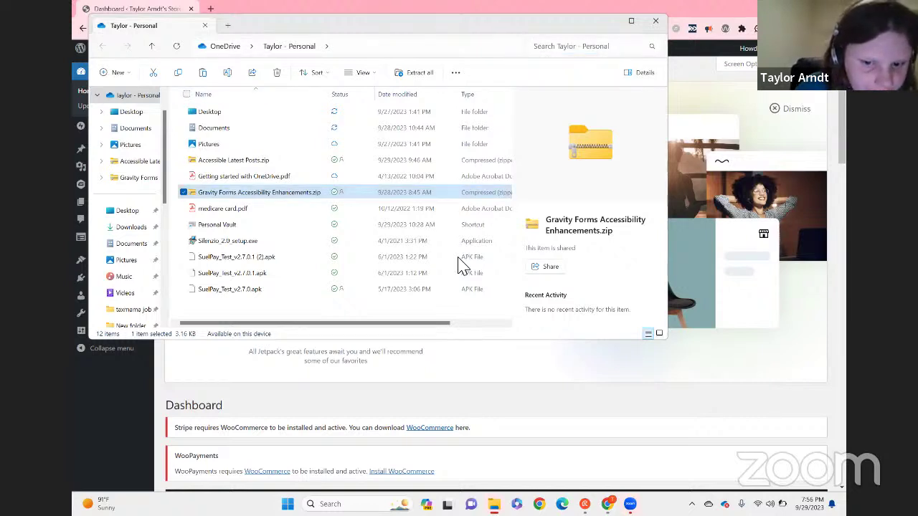
- Examine the js folder and PHP file inside Gravity Forms Accessibility Enhancements.zip, and return to the parent folder
key(Return)
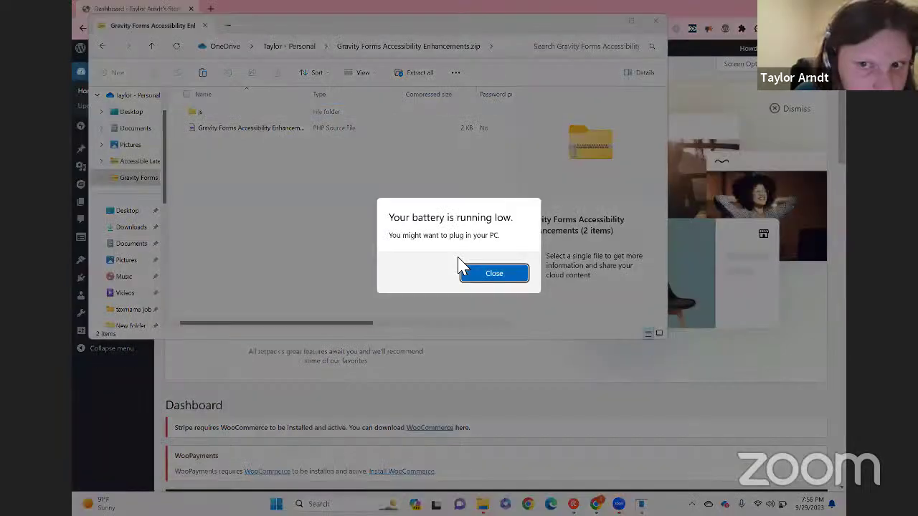
click(460, 265)
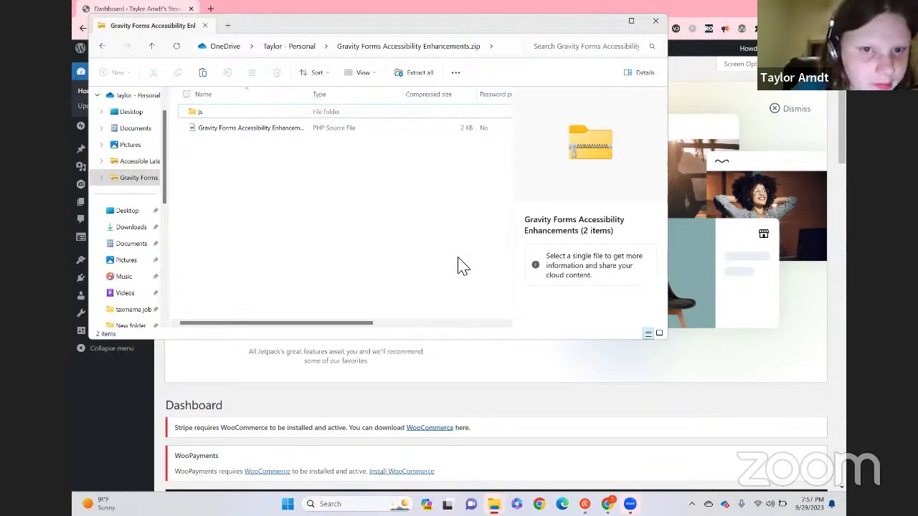
key(Down)
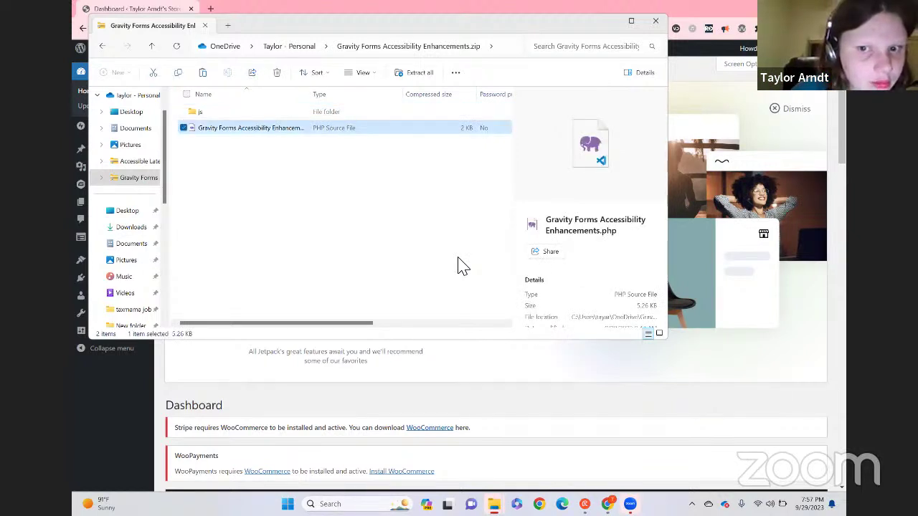
key(Return)
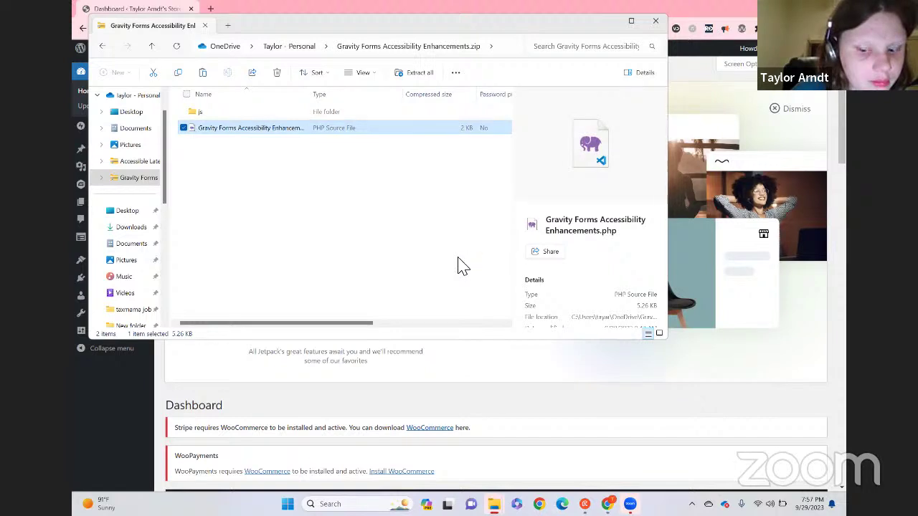
key(Up)
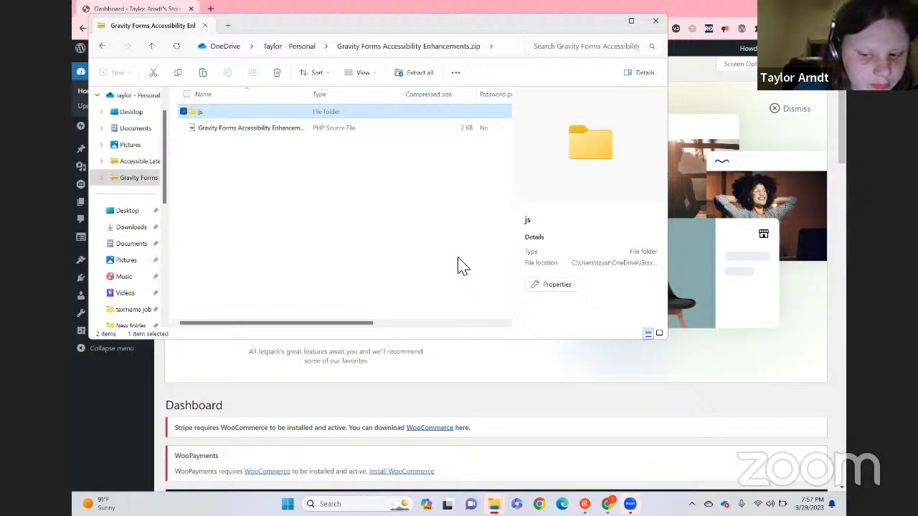
key(Down)
key(Up)
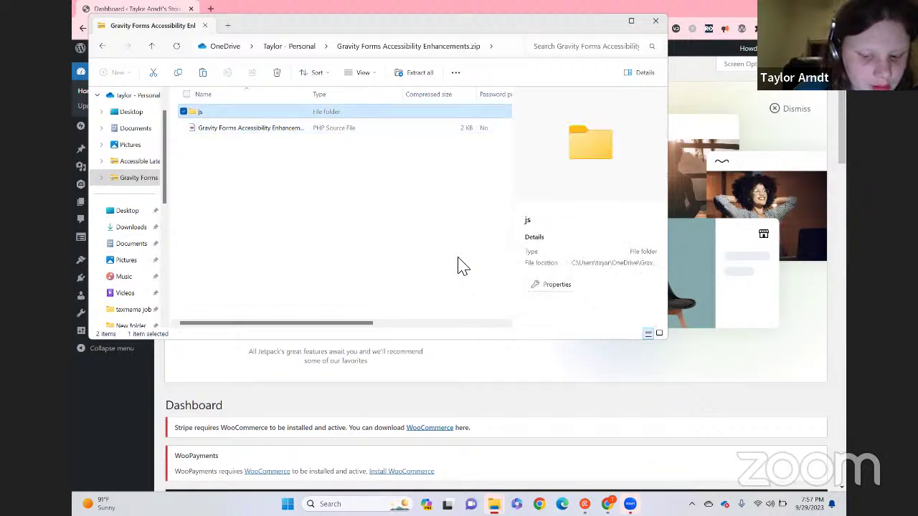
key(ctrl+a)
key(BackSpace)
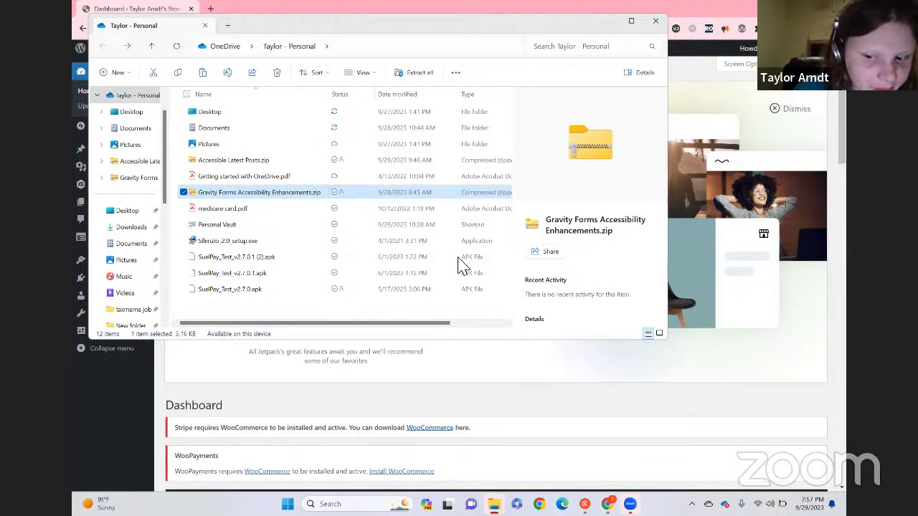
- Copy the full path of Gravity Forms Accessibility Enhancements.zip
key(shift+F10)
key(Down)
key(Down)
key(Down)
key(Down)
key(Down)
key(Down)
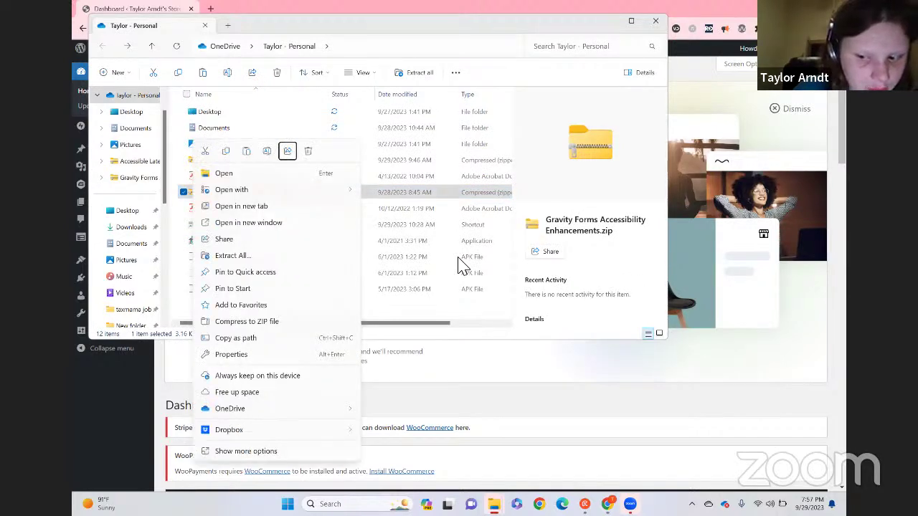
key(Down)
key(Down)
key(Down)
key(Down)
key(Down)
key(Down)
key(Down)
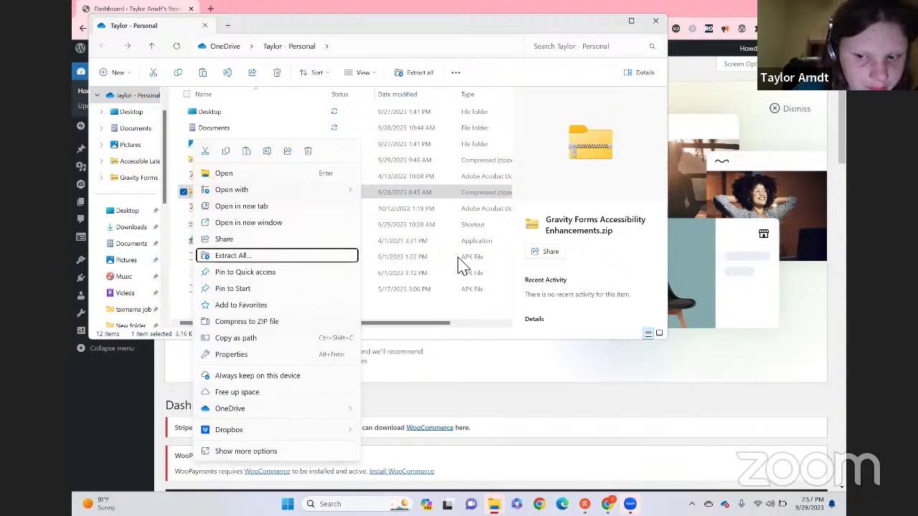
key(Down)
key(Down)
key(Down)
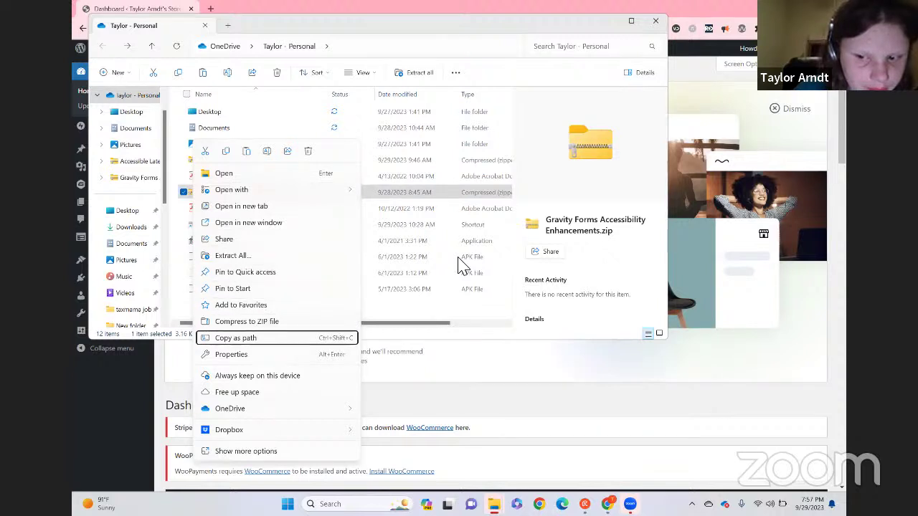
key(Return)
- Switch back to Chrome, go to the Add New plugins page and bring up the file chooser for a plugin upload
key(alt+Tab)
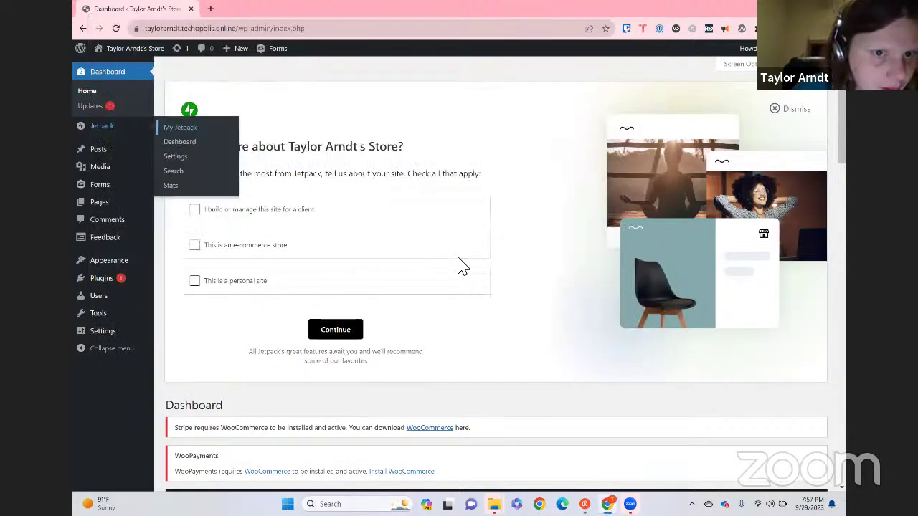
key(Tab)
key(Tab)
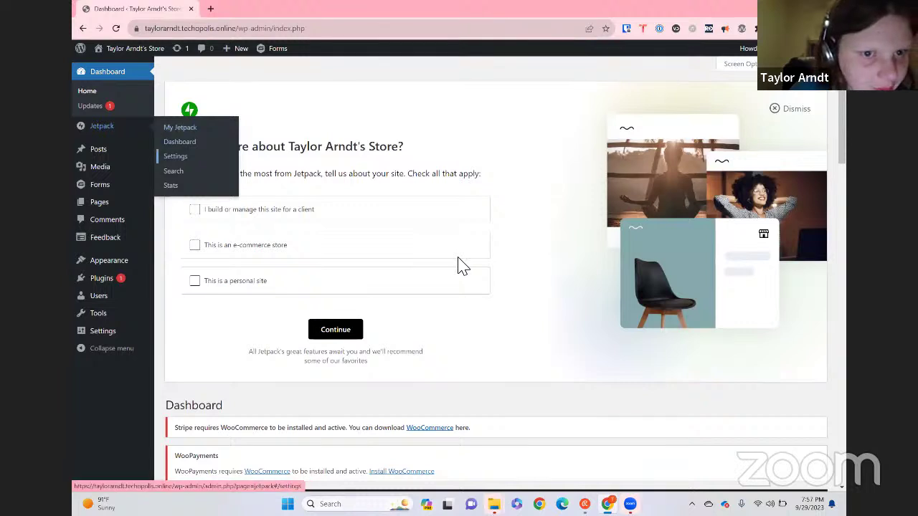
key(b)
key(Return)
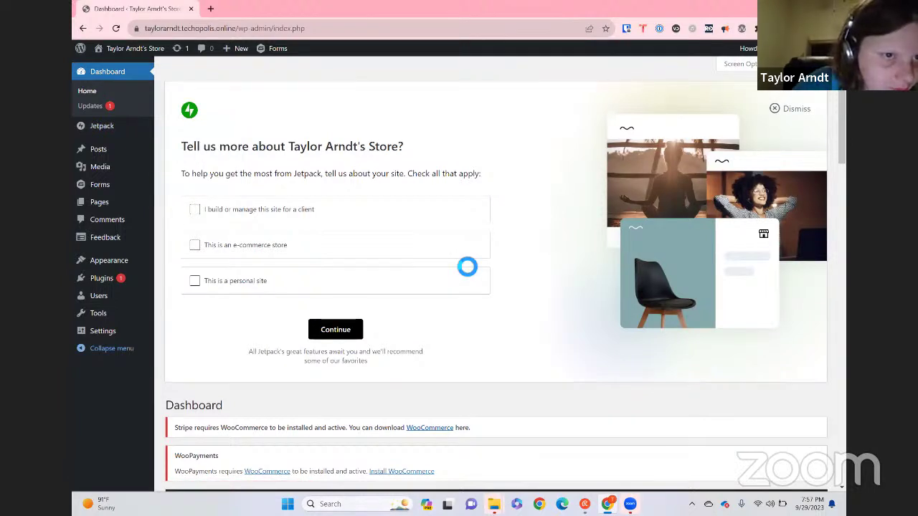
key(insert+F7)
key(p)
key(p)
key(p)
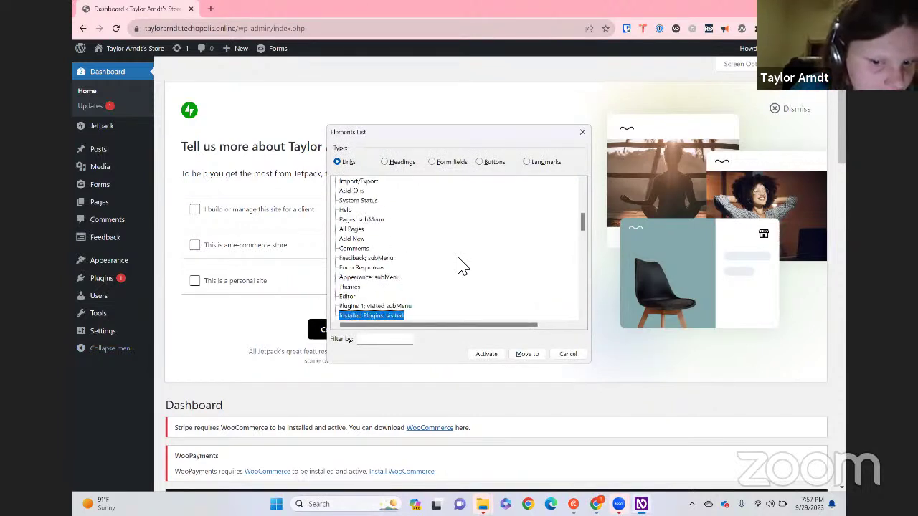
key(Down)
key(Down)
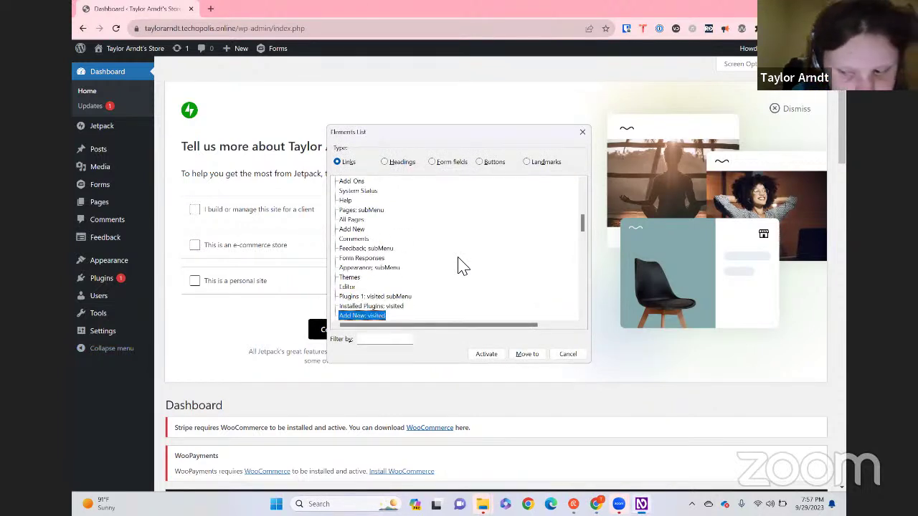
key(Up)
key(Down)
key(Return)
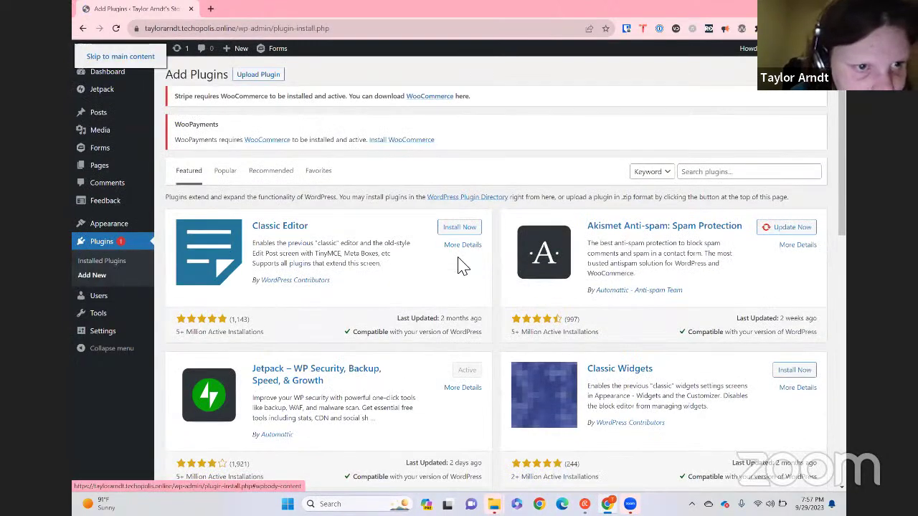
key(Return)
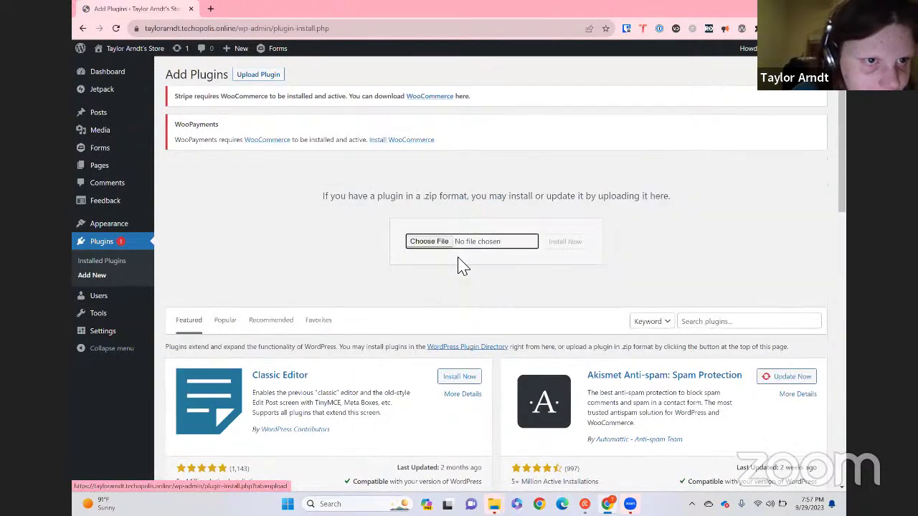
key(Return)
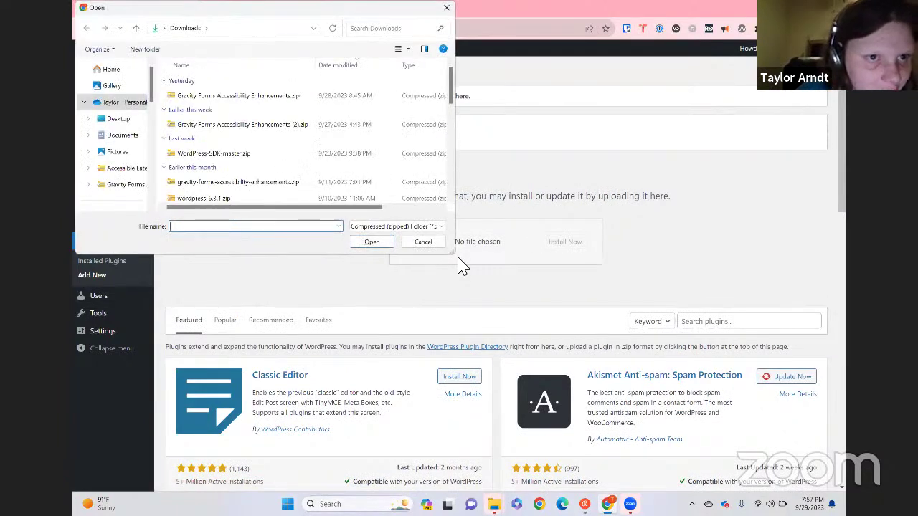
- Try to open the copied OneDrive path of Gravity Forms Accessibility Enhancements.zip as the file chooser's location
text("C:\Users\tayar\OneDrive\Gravity Forms Accessibility Enhancements.zip")
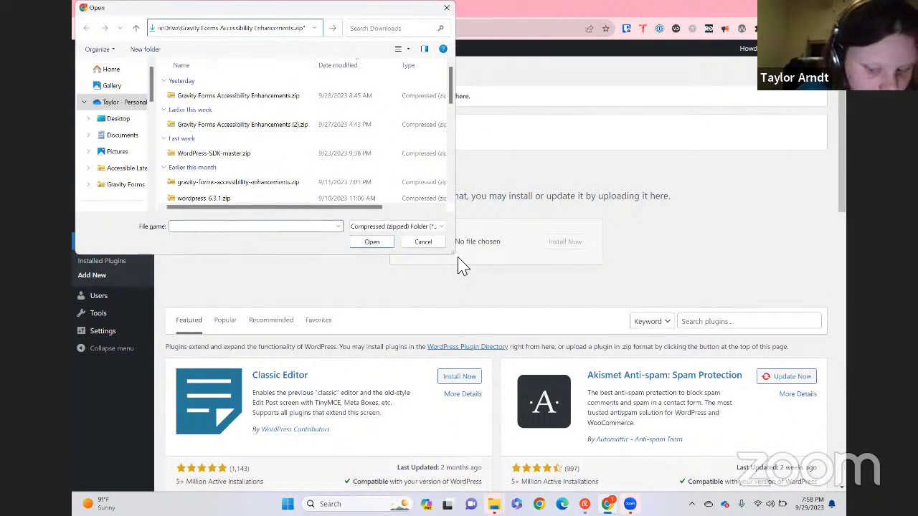
key(Return)
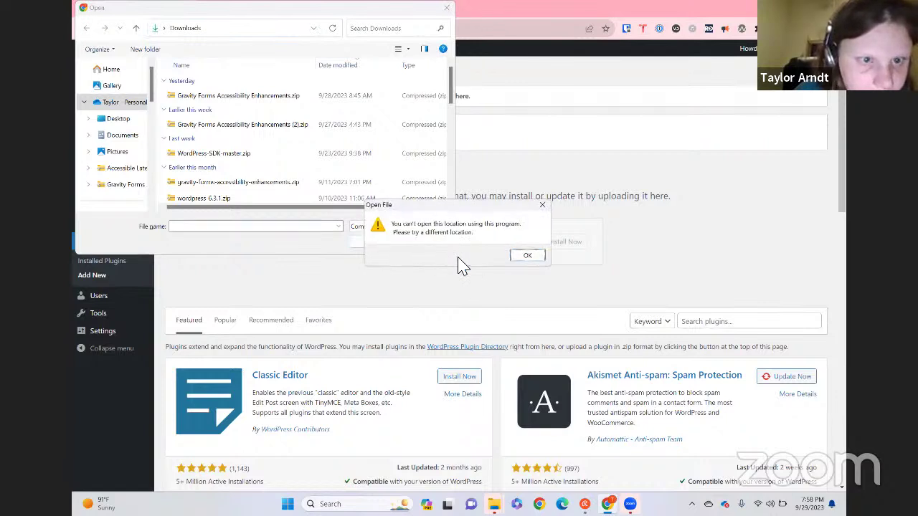
key(Return)
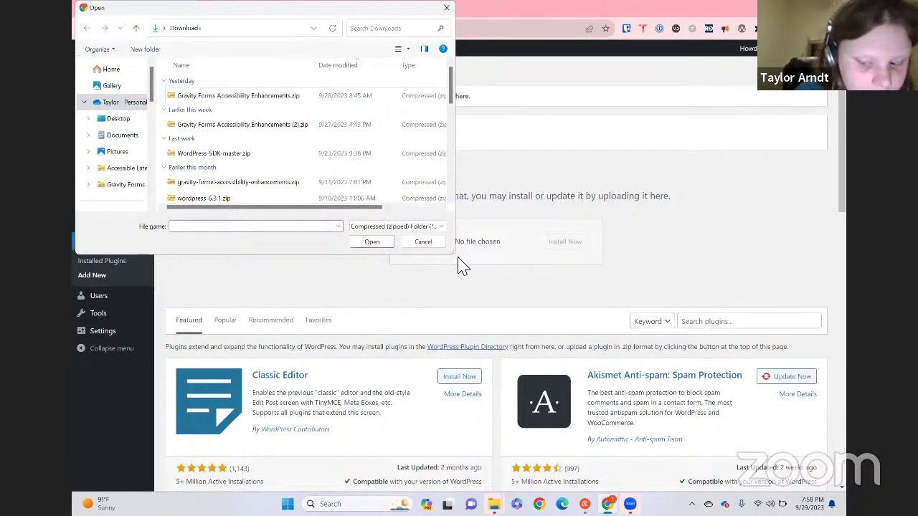
- Replace the file chooser's location with the copied path, shorten it, and try to open it
key(alt+d)
key(BackSpace)
key(ctrl+v)
key(Home)
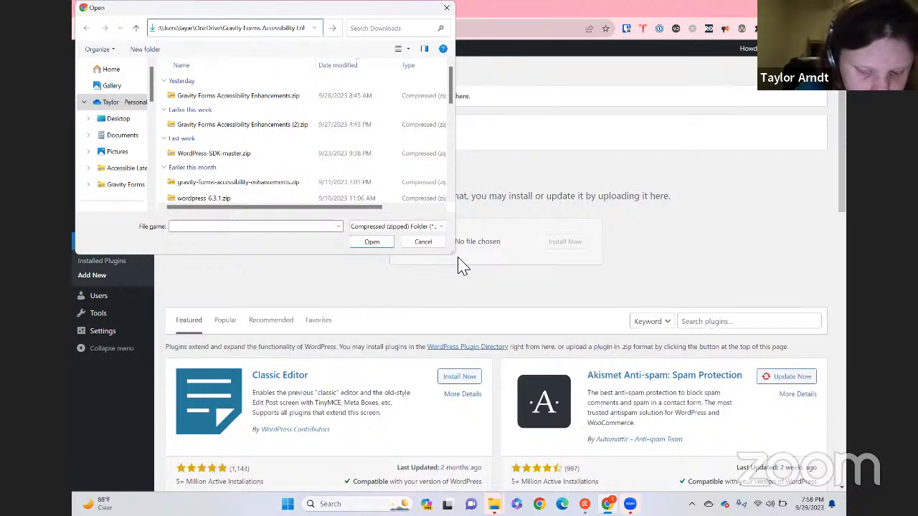
key(ctrl+shift+Right)
key(ctrl+shift+Right)
key(ctrl+shift+Right)
key(ctrl+shift+Right)
key(ctrl+shift+Right)
key(BackSpace)
key(ctrl+a)
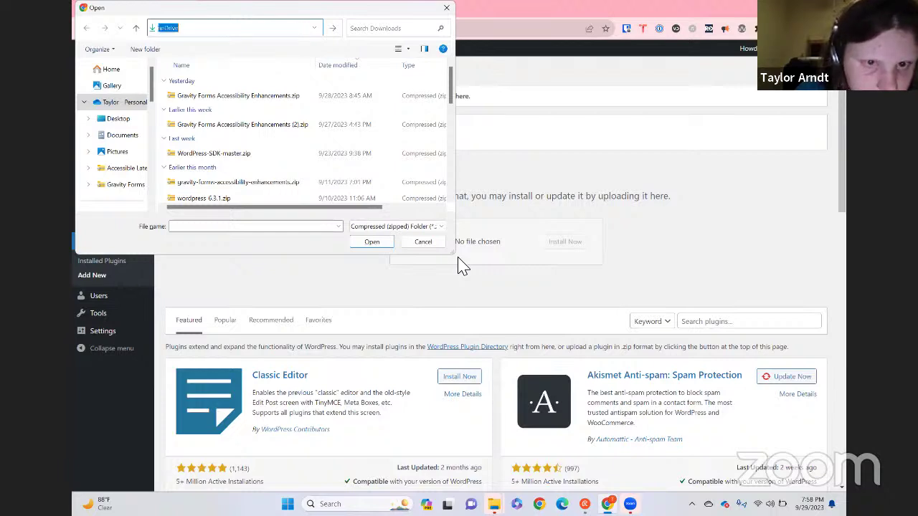
key(Return)
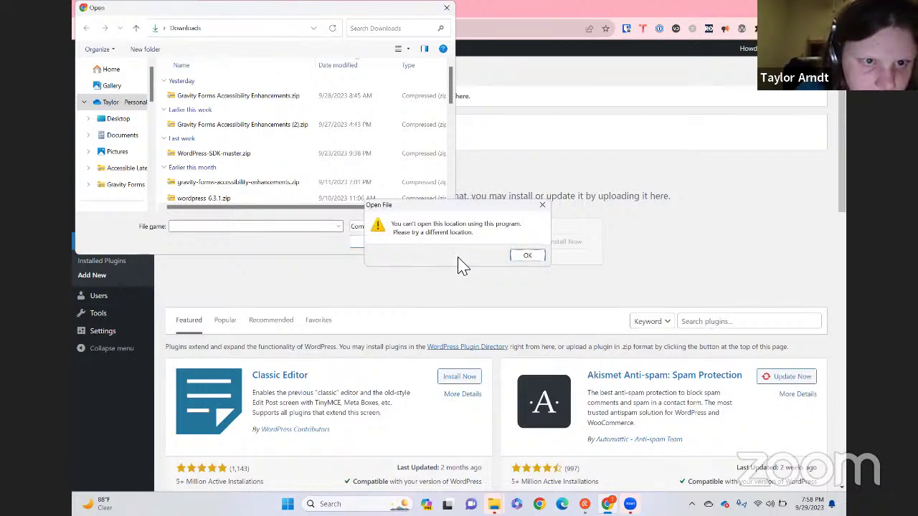
key(Return)
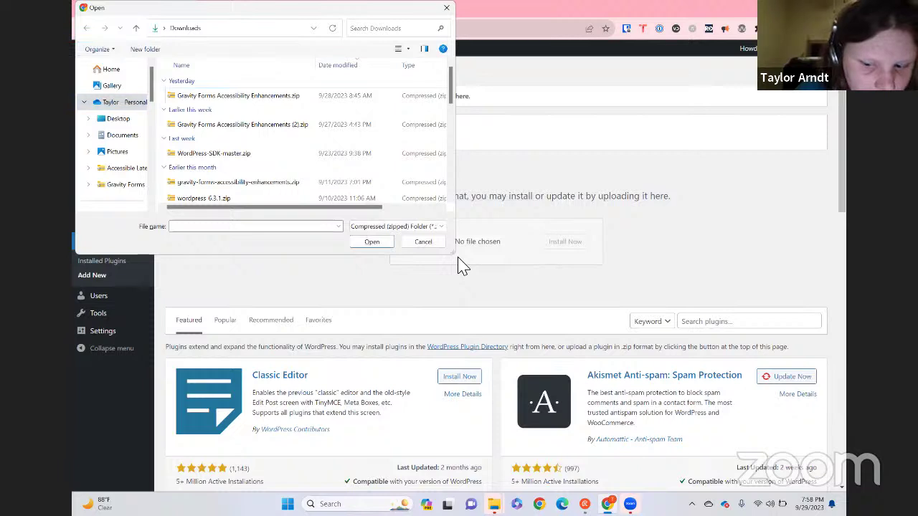
- Retry the full copied zip path, without shortening it, as the file chooser's location
key(alt+d)
key(BackSpace)
key(ctrl+v)
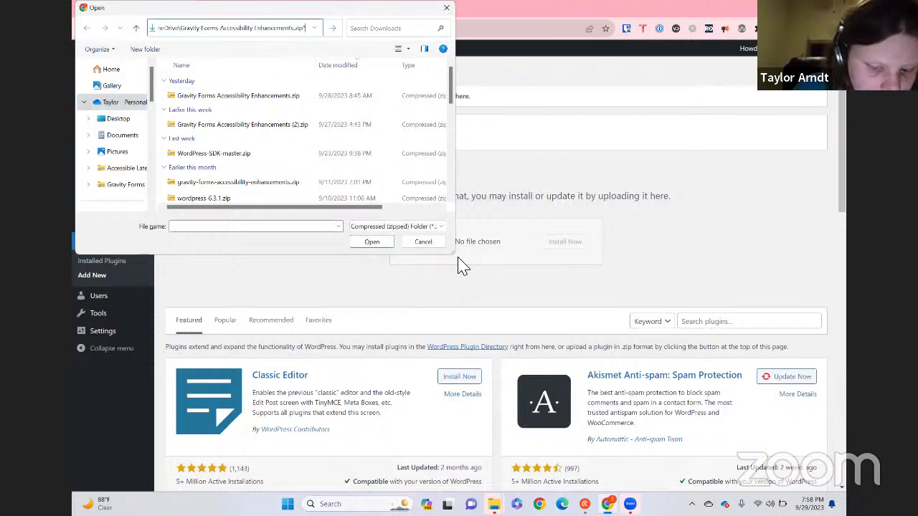
key(Return)
key(Return)
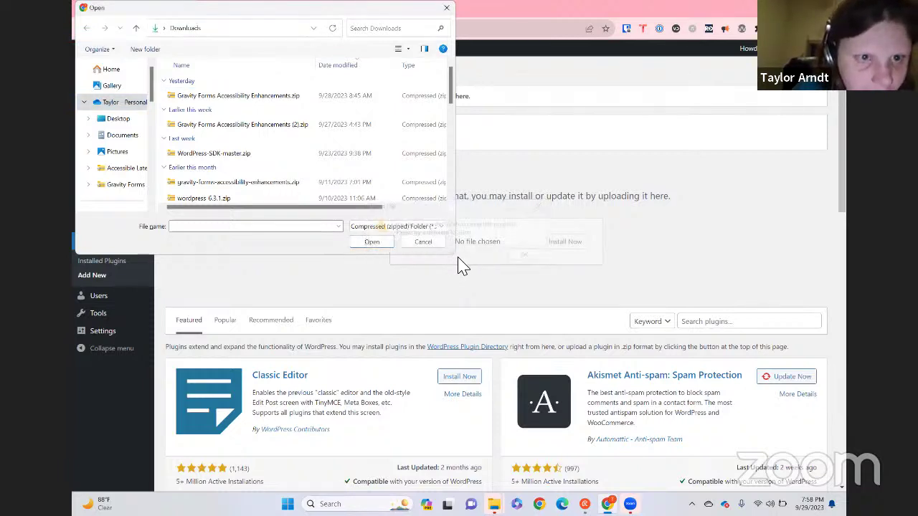
- Browse the file chooser away from Downloads to the personal OneDrive folder
key(Tab)
key(Tab)
key(Tab)
key(Down)
key(Up)
key(alt+Up)
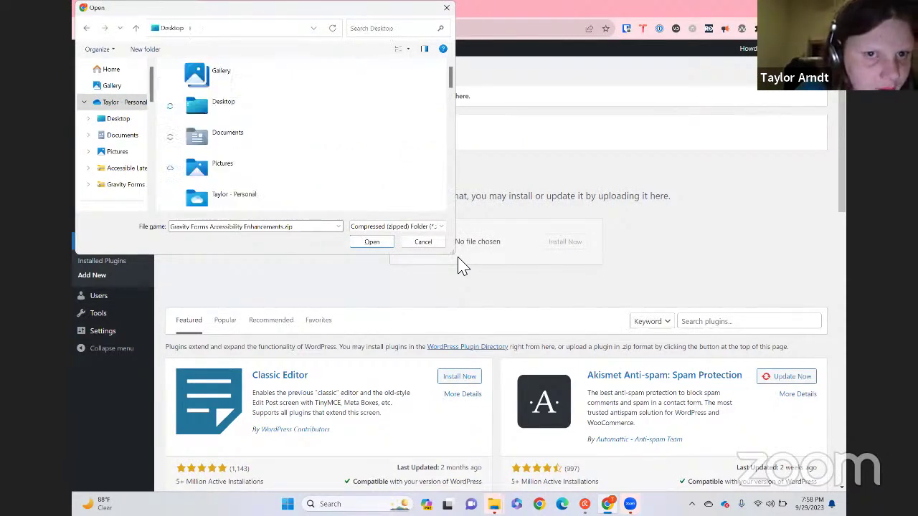
key(shift+Tab)
key(Tab)
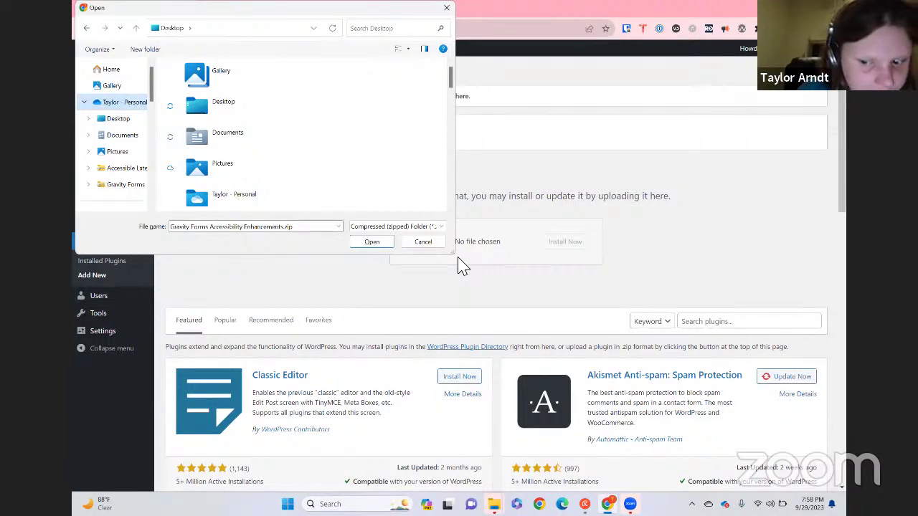
key(Down)
key(Up)
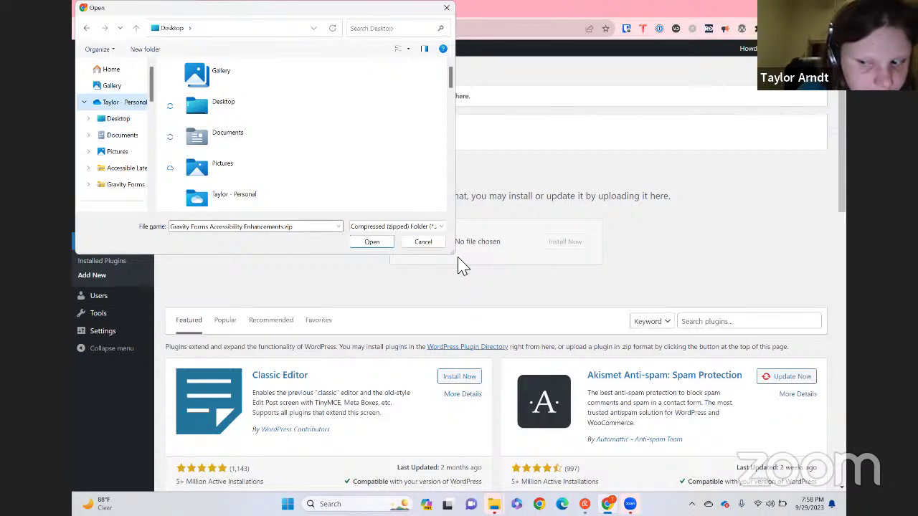
- Select Gravity Forms Accessibility Enhancements.zip in the personal OneDrive folder as the plugin file to upload
key(Tab)
key(Down)
key(Down)
key(Down)
key(Down)
key(Down)
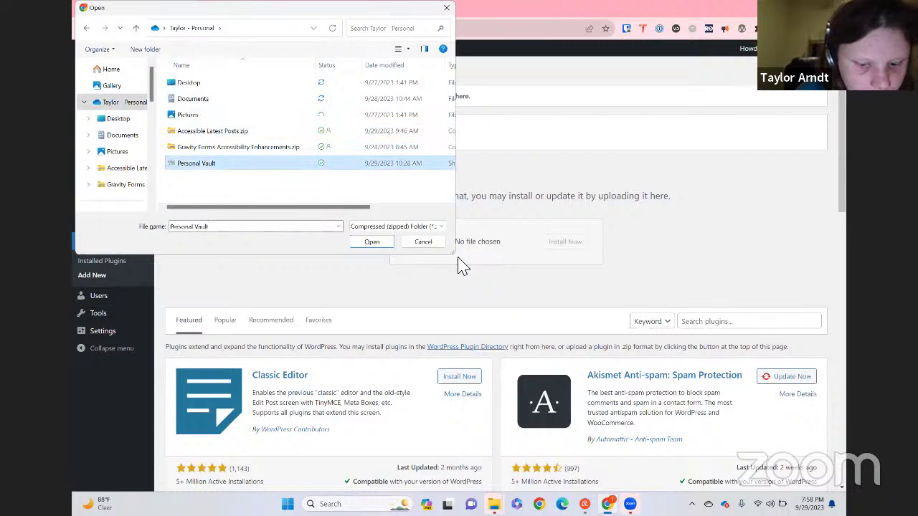
key(Up)
key(Return)
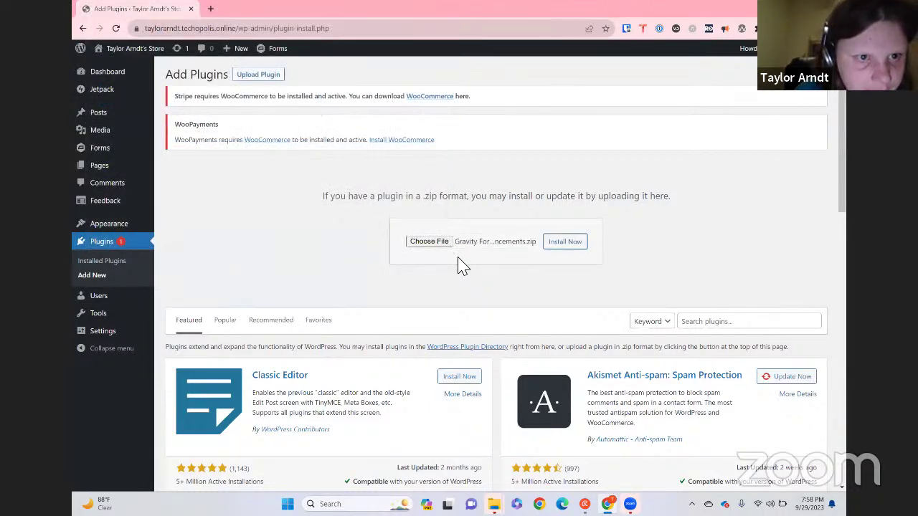
- Install the chosen zip and replace the current Gravity Forms Accessibility Enhancements plugin with the uploaded version
key(Tab)
key(Return)
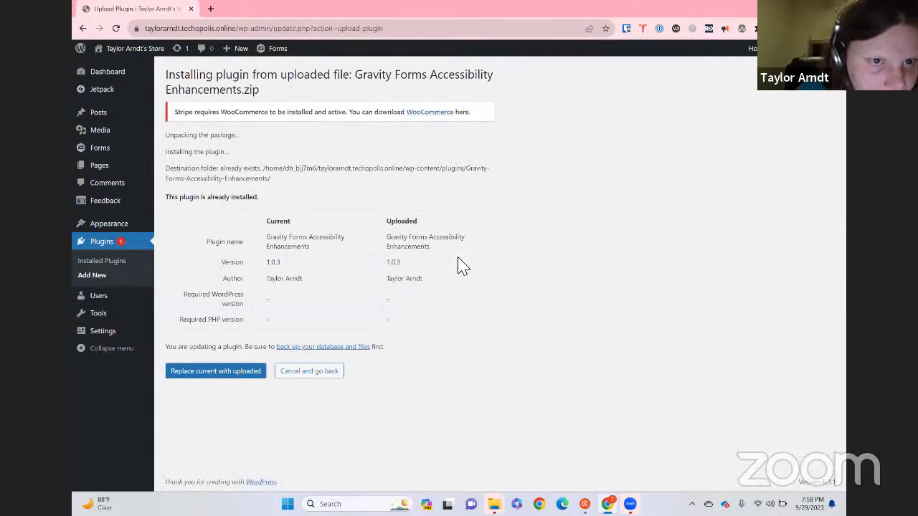
key(Tab)
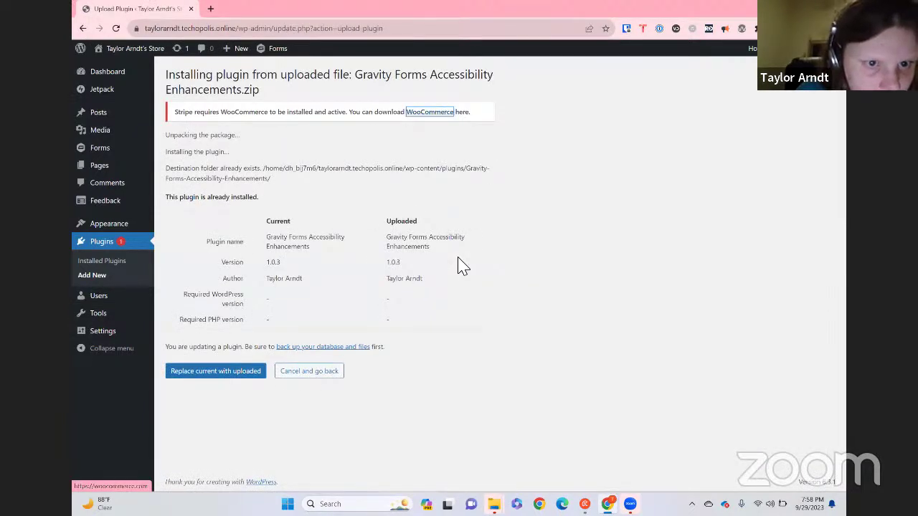
key(Tab)
key(Tab)
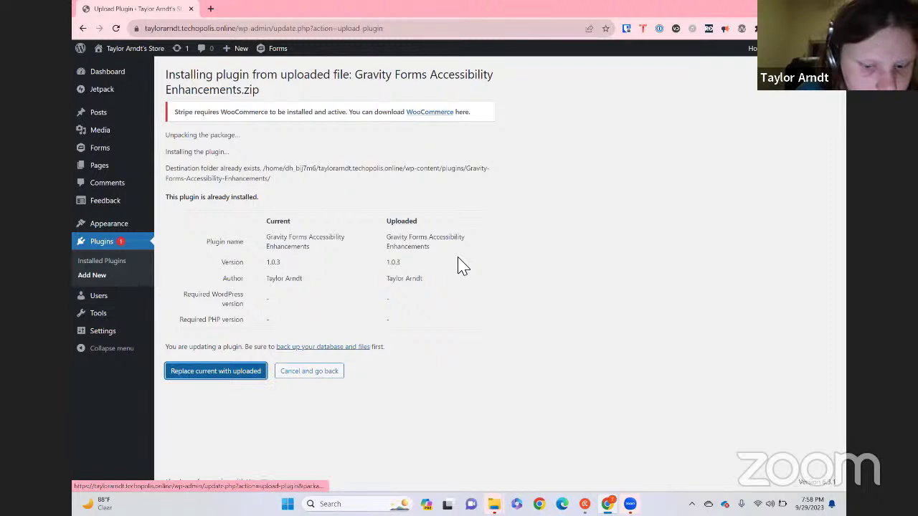
key(Return)
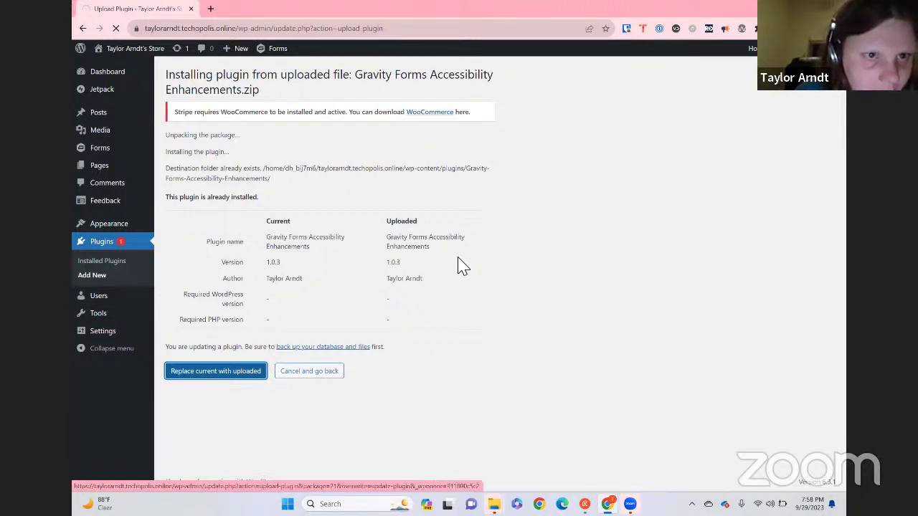
- Activate the updated Gravity Forms Accessibility Enhancements plugin
key(Tab)
key(Tab)
key(Tab)
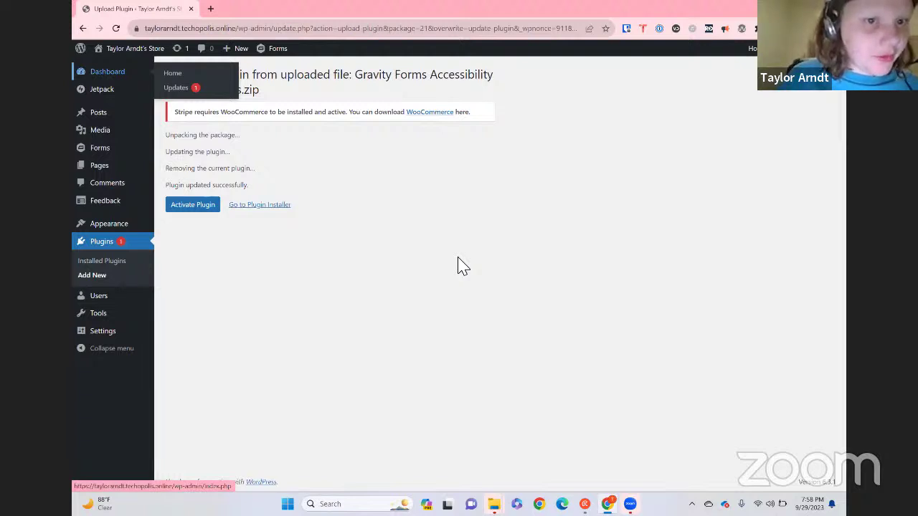
key(Tab)
key(Tab)
key(Return)
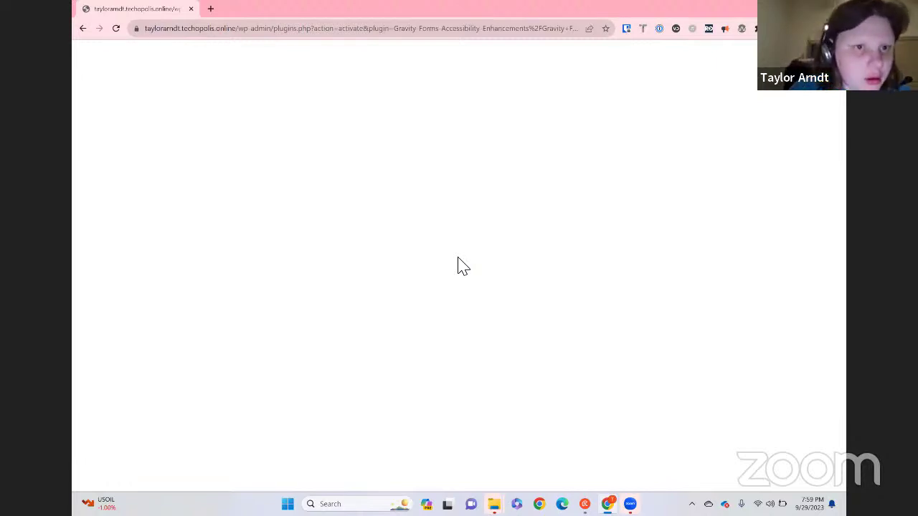
- Strip everything after the domain from the blank page's web address and load the site's home page
key(ctrl+l)
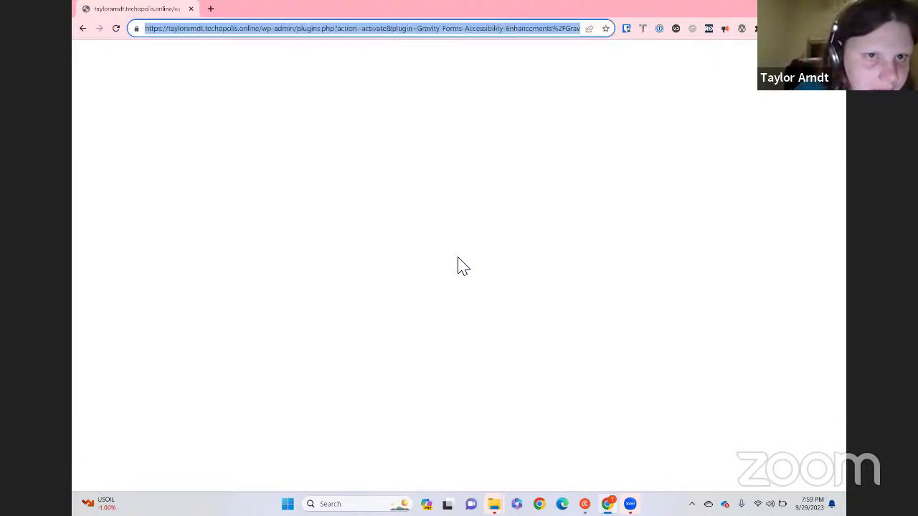
key(ctrl+Right)
key(ctrl+Right)
key(ctrl+shift+Right)
key(ctrl+shift+Right)
key(ctrl+shift+Right)
key(ctrl+shift+Right)
key(ctrl+shift+Right)
key(ctrl+shift+Right)
key(ctrl+shift+Right)
key(ctrl+shift+Right)
key(ctrl+shift+Right)
key(ctrl+shift+Right)
key(ctrl+shift+Right)
key(ctrl+shift+Right)
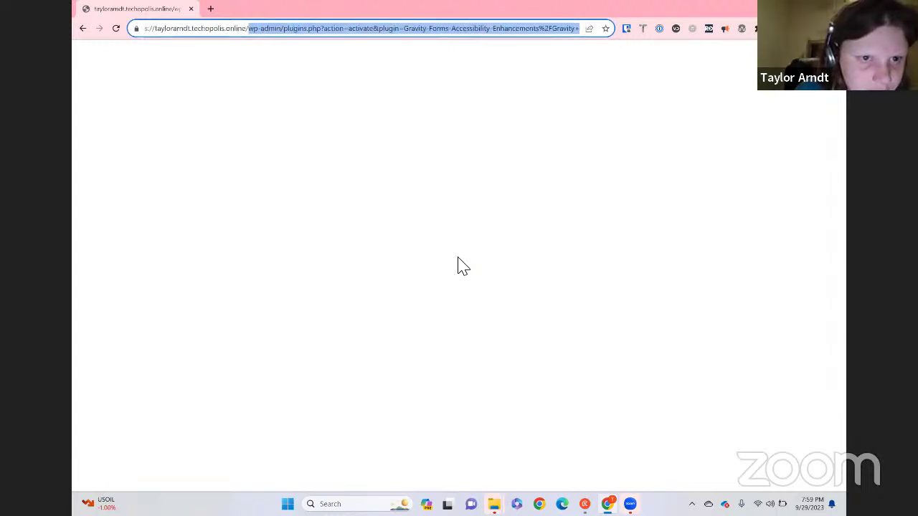
key(ctrl+shift+Right)
key(ctrl+shift+Right)
key(ctrl+shift+Right)
key(ctrl+shift+Right)
key(ctrl+shift+Right)
key(ctrl+shift+Right)
key(BackSpace)
key(Return)
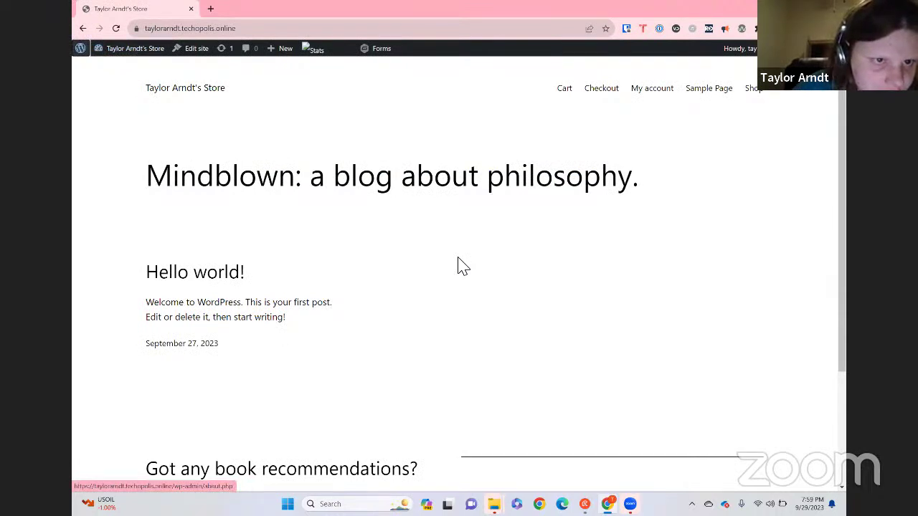
- List the home page's links with the screen reader and follow the admin bar's store link to the WordPress dashboard
key(Insert+F7)
key(Down)
key(Up)
key(Down)
key(Down)
key(Down)
key(Down)
key(Down)
key(Down)
key(Down)
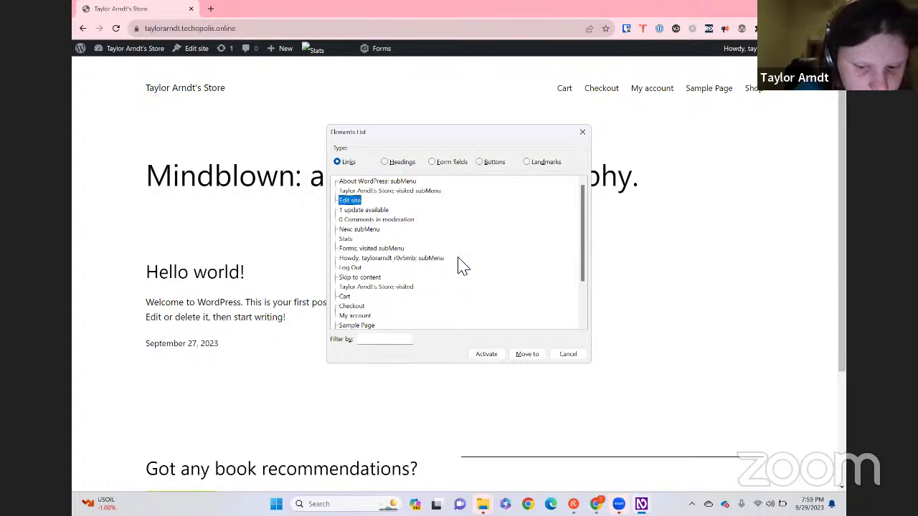
key(Down)
key(Down)
key(Down)
key(Down)
key(Down)
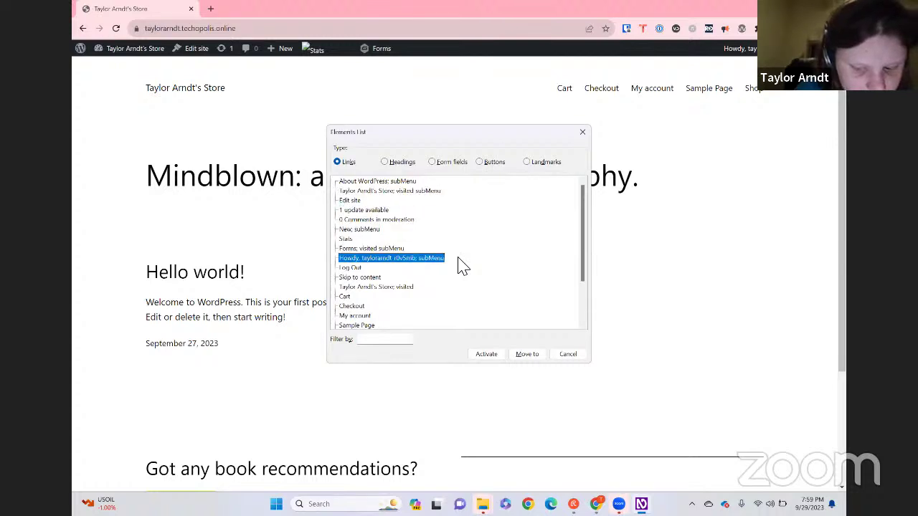
key(Down)
key(Down)
key(Down)
key(t)
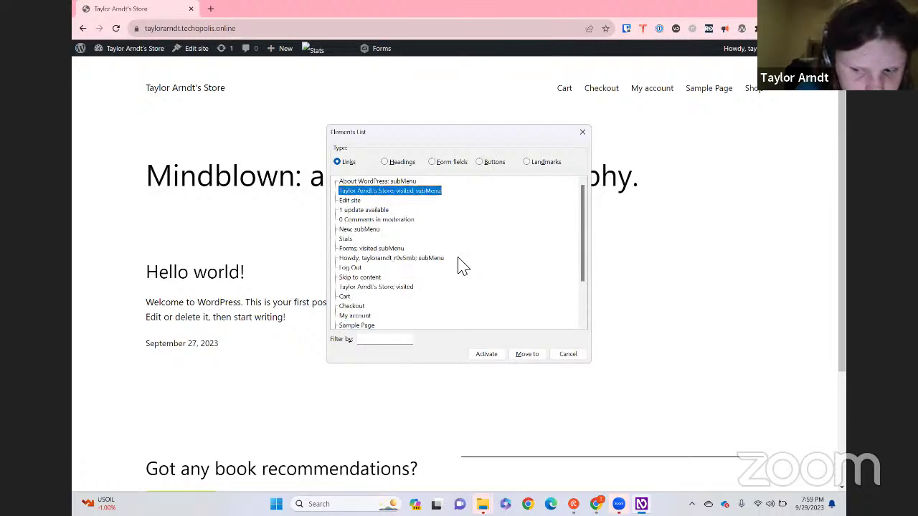
key(Return)
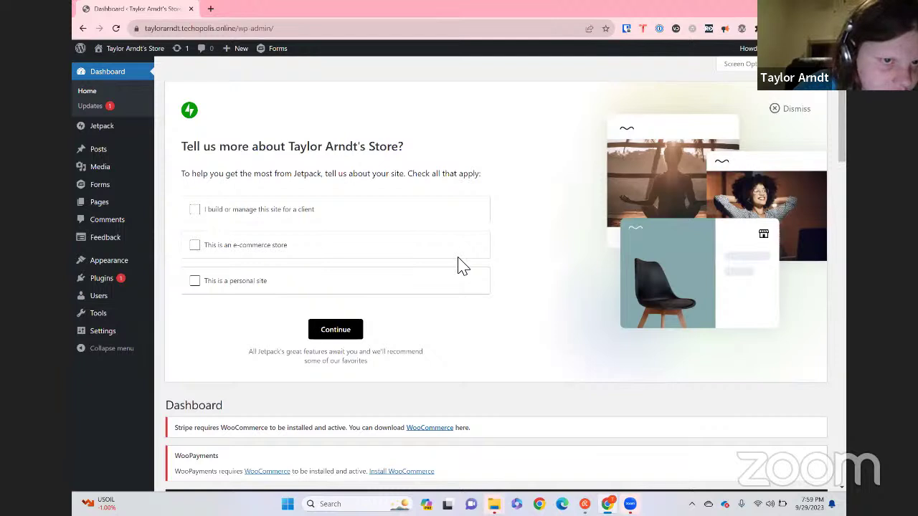
- Search the dashboard's links in the screen reader's elements list for entries starting with G, and close the list
key(Insert+F7)
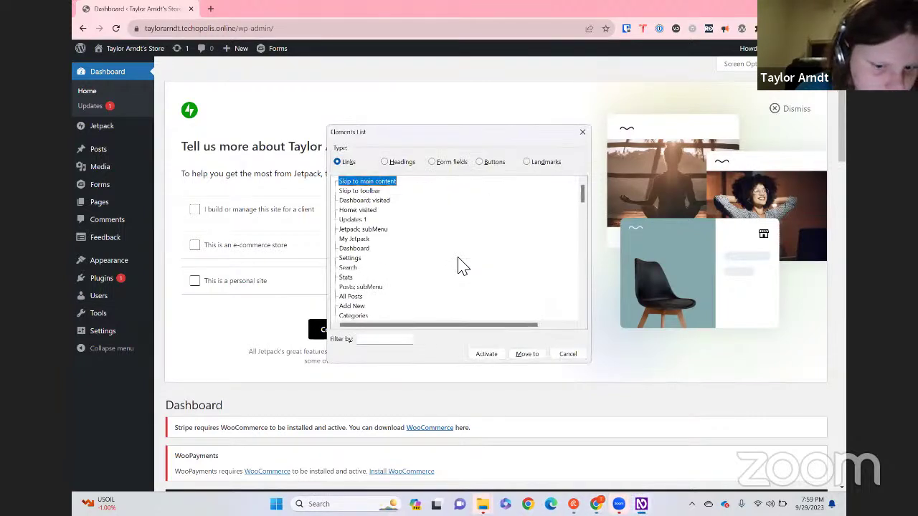
key(g)
key(Down)
key(Home)
key(Down)
key(Down)
key(Down)
key(Down)
key(Down)
key(Down)
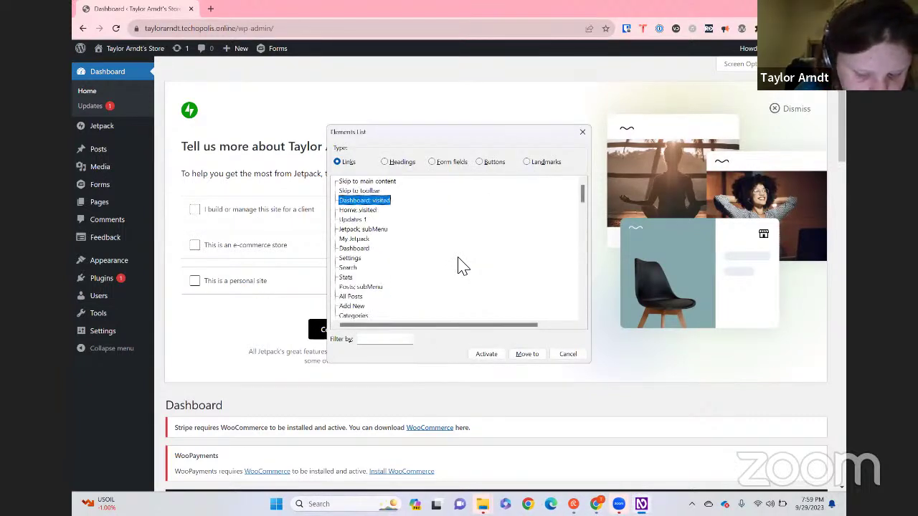
key(g)
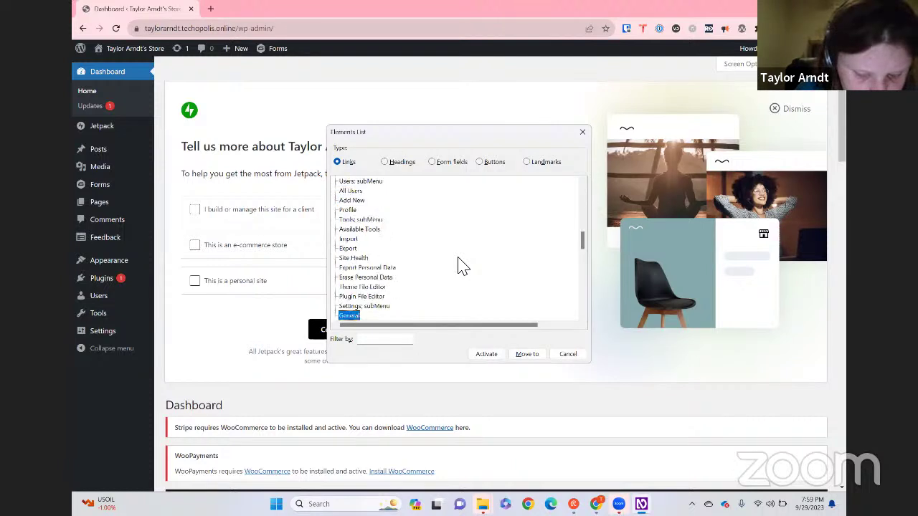
key(Escape)
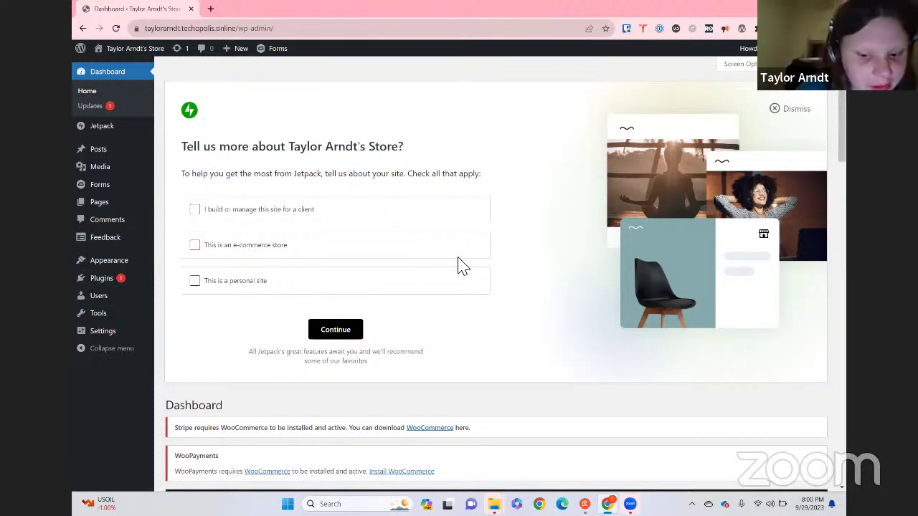
- Cycle through the open windows to switch away from Chrome
key(alt+Tab)
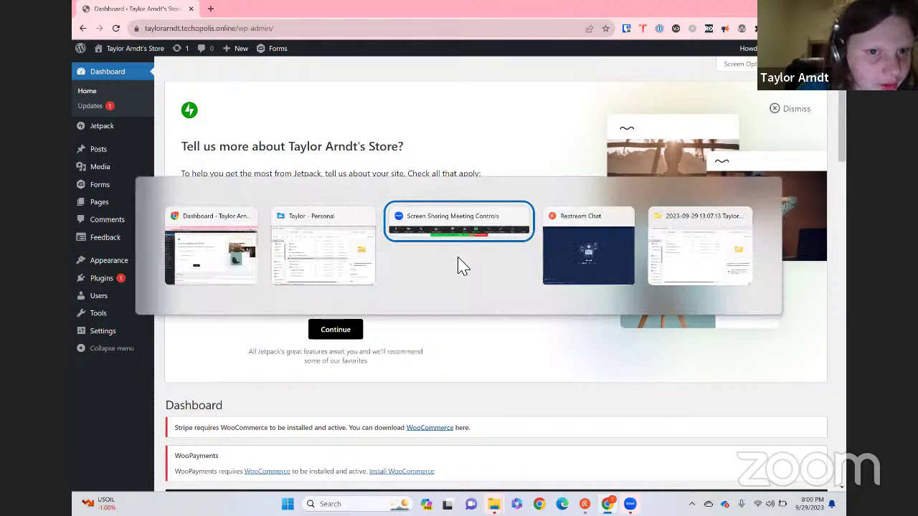